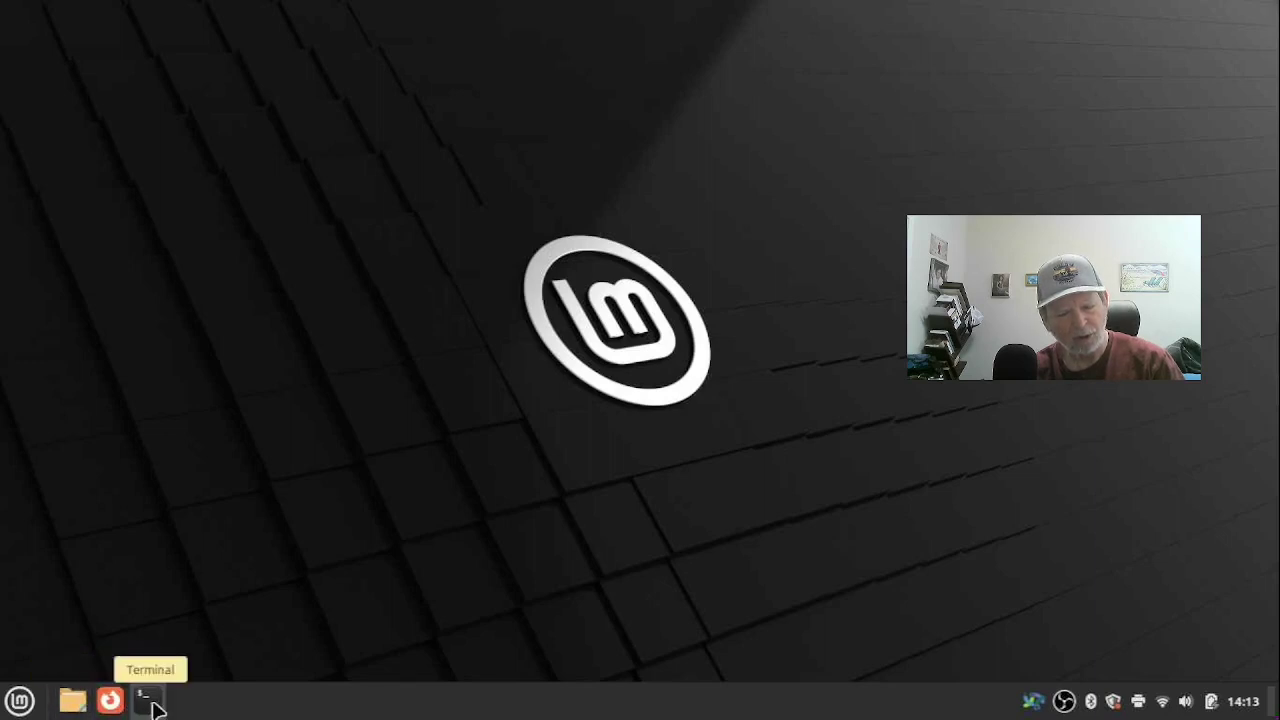
{"action": "left_click", "coordinate": [20, 700]}
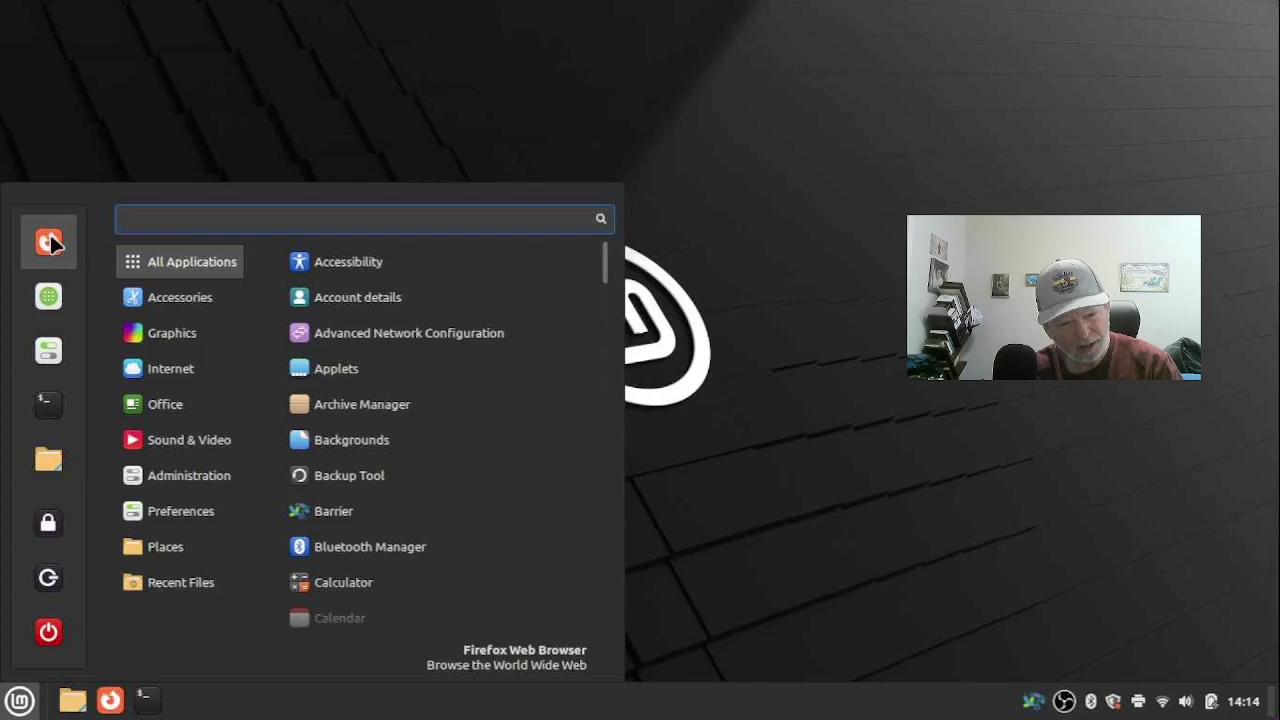
{"action": "left_click", "coordinate": [733, 638]}
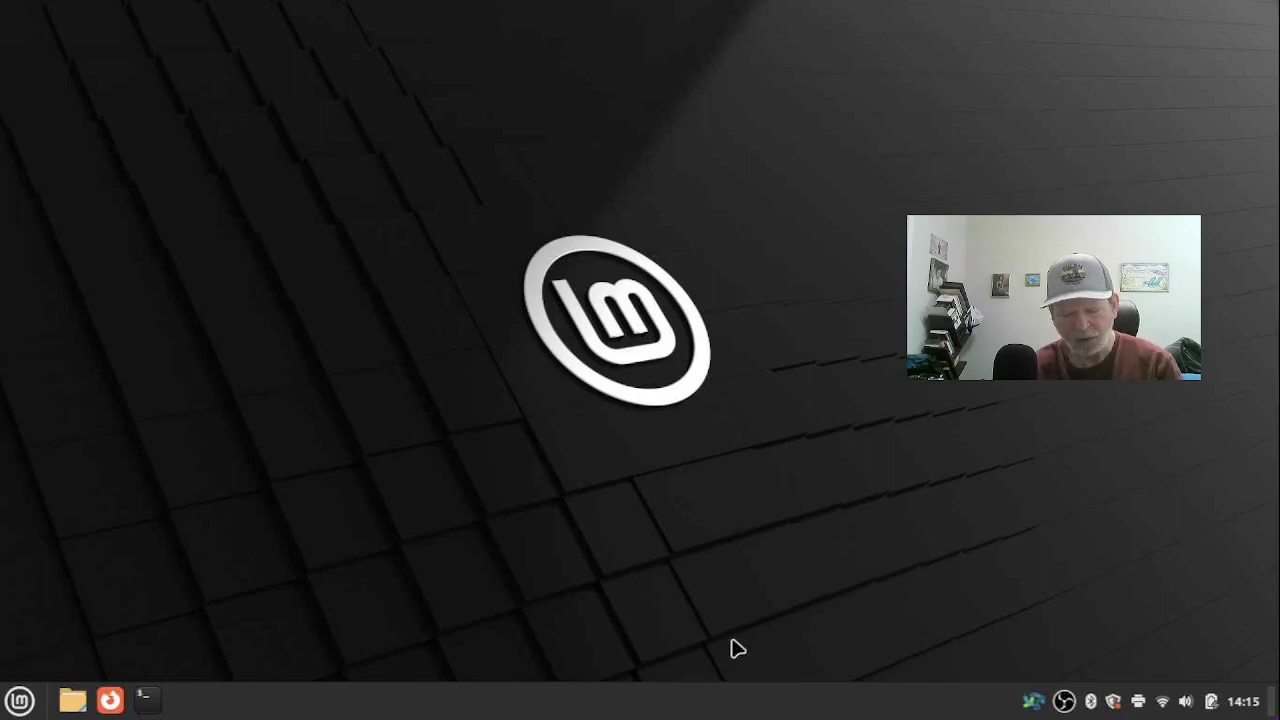
- Set the icon theme to Mint-Y-Orange in the system's Themes settings and check the folder icons in the home folder
{"action": "key", "text": "super"}
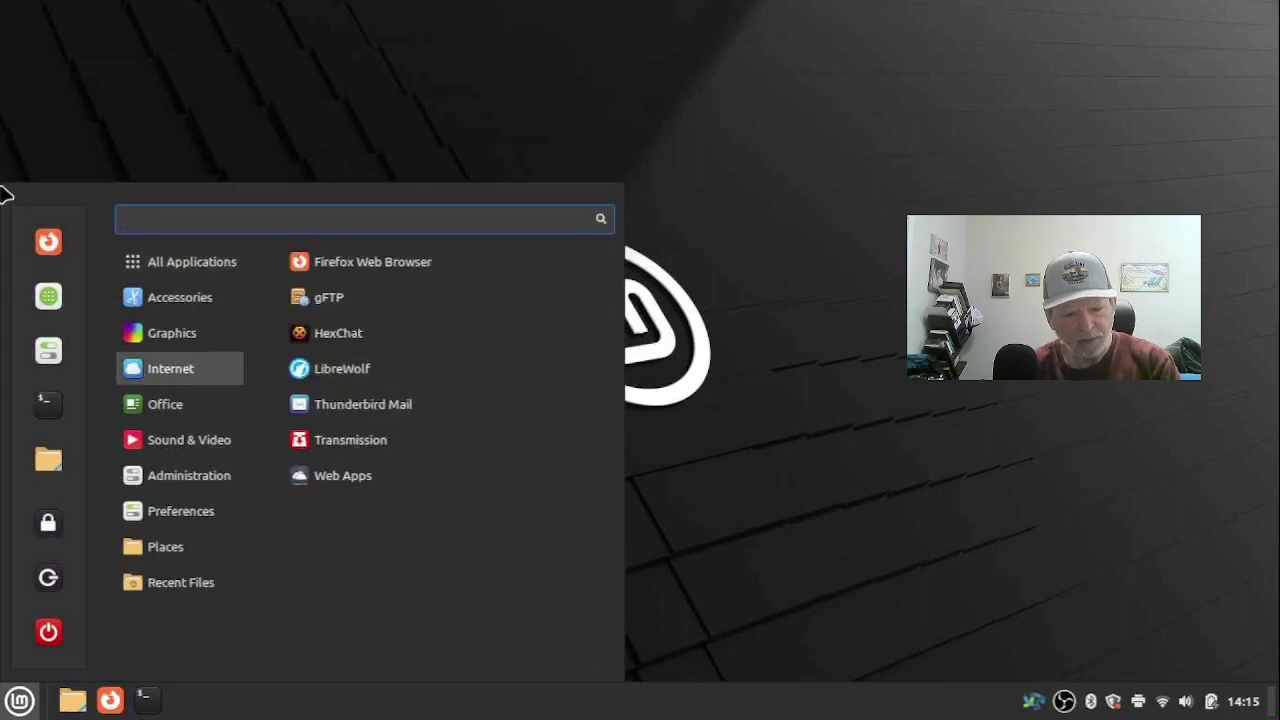
{"action": "left_click", "coordinate": [48, 352]}
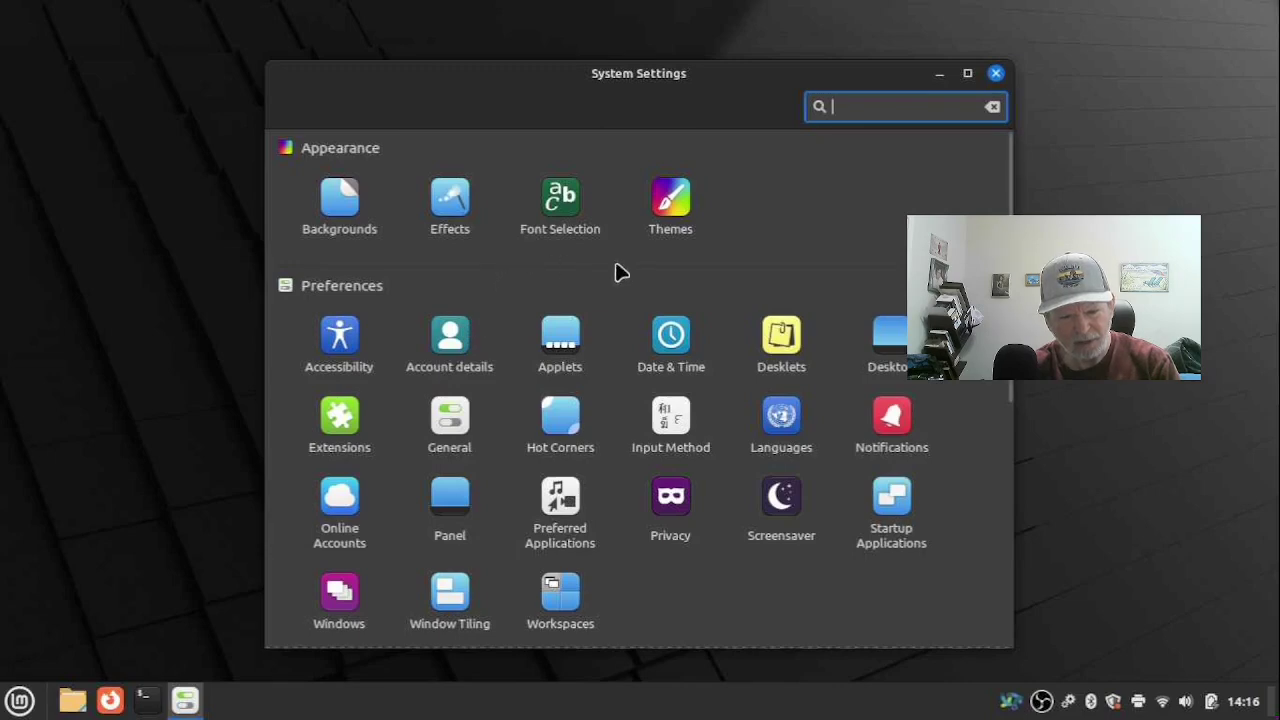
{"action": "left_click", "coordinate": [672, 205]}
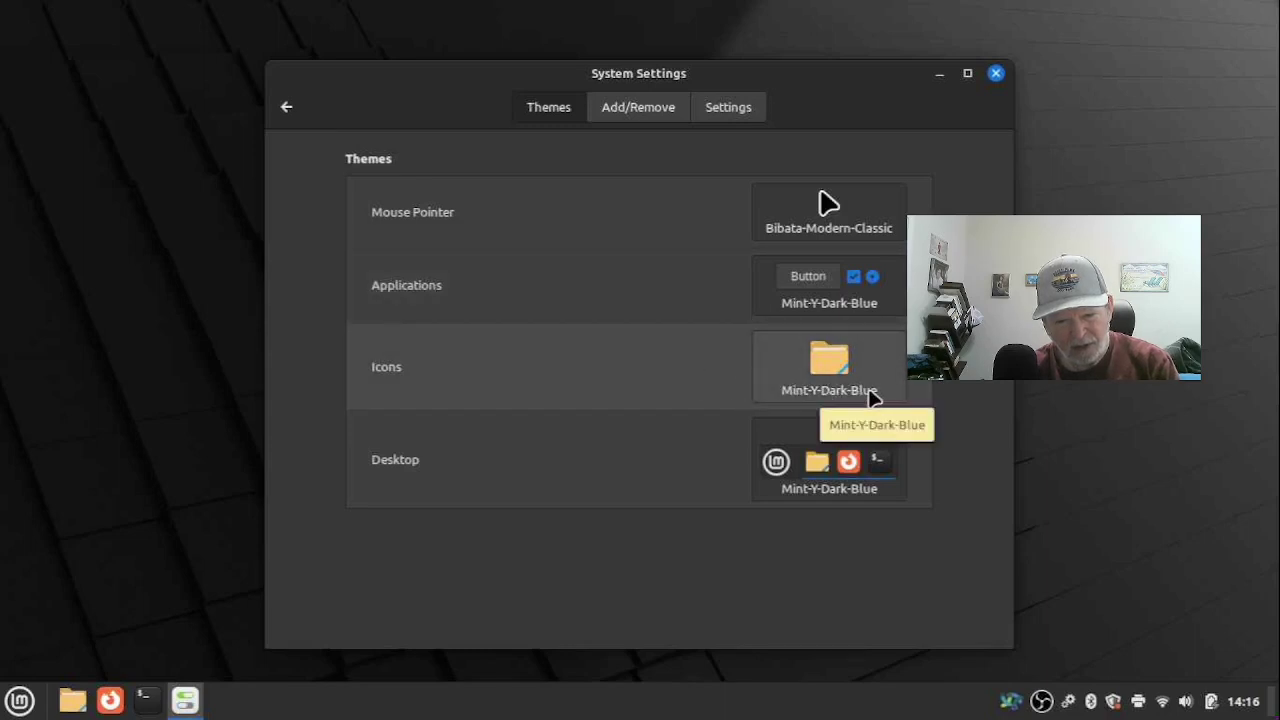
{"action": "left_click", "coordinate": [870, 398]}
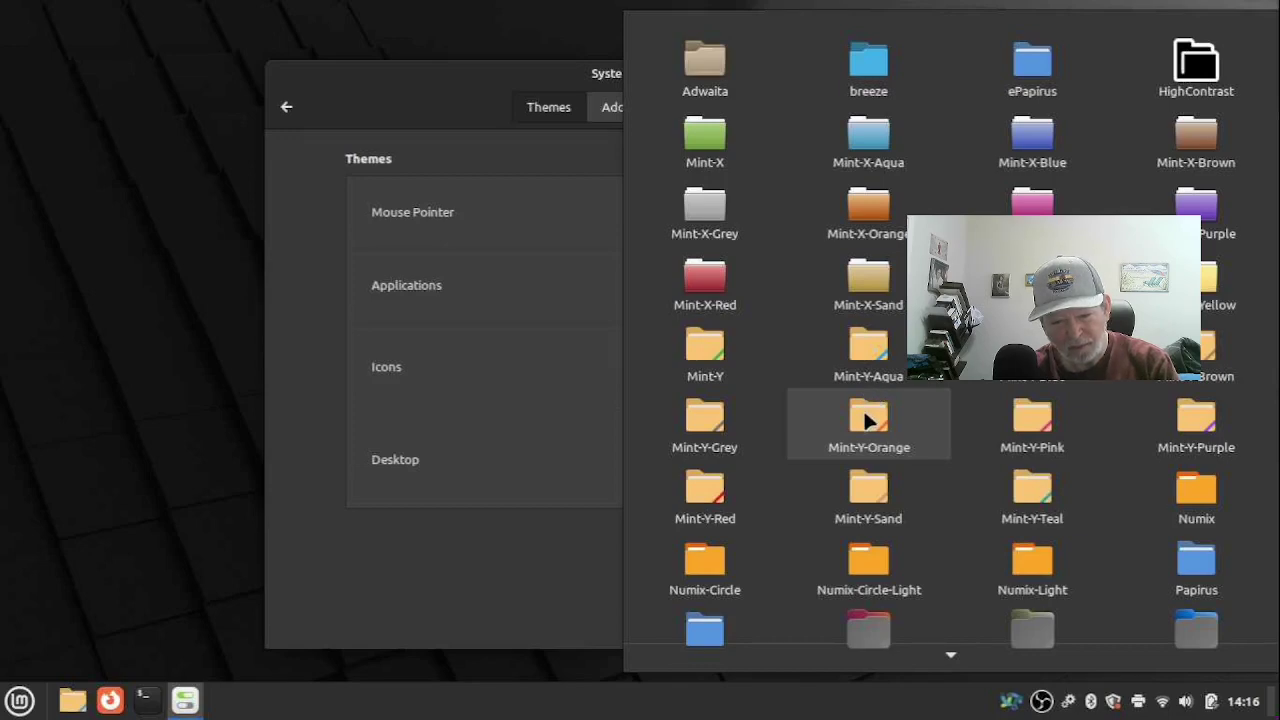
{"action": "left_click", "coordinate": [868, 421]}
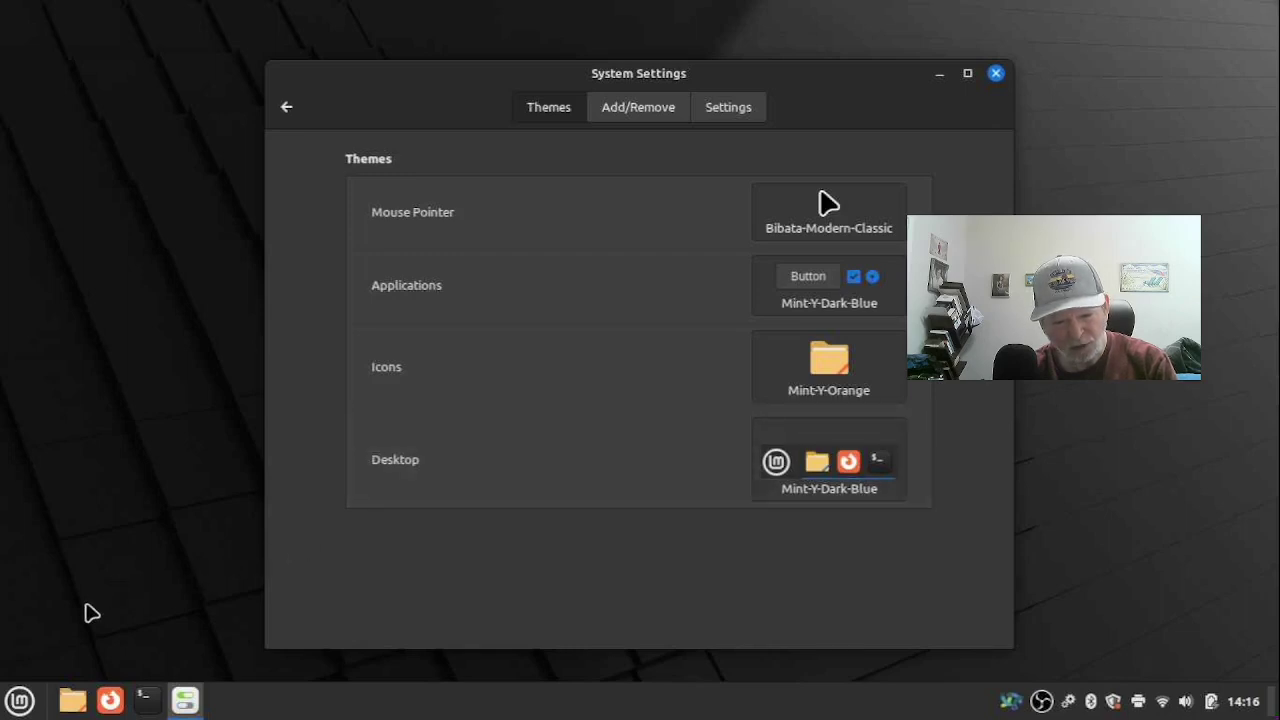
{"action": "key", "text": "super+e"}
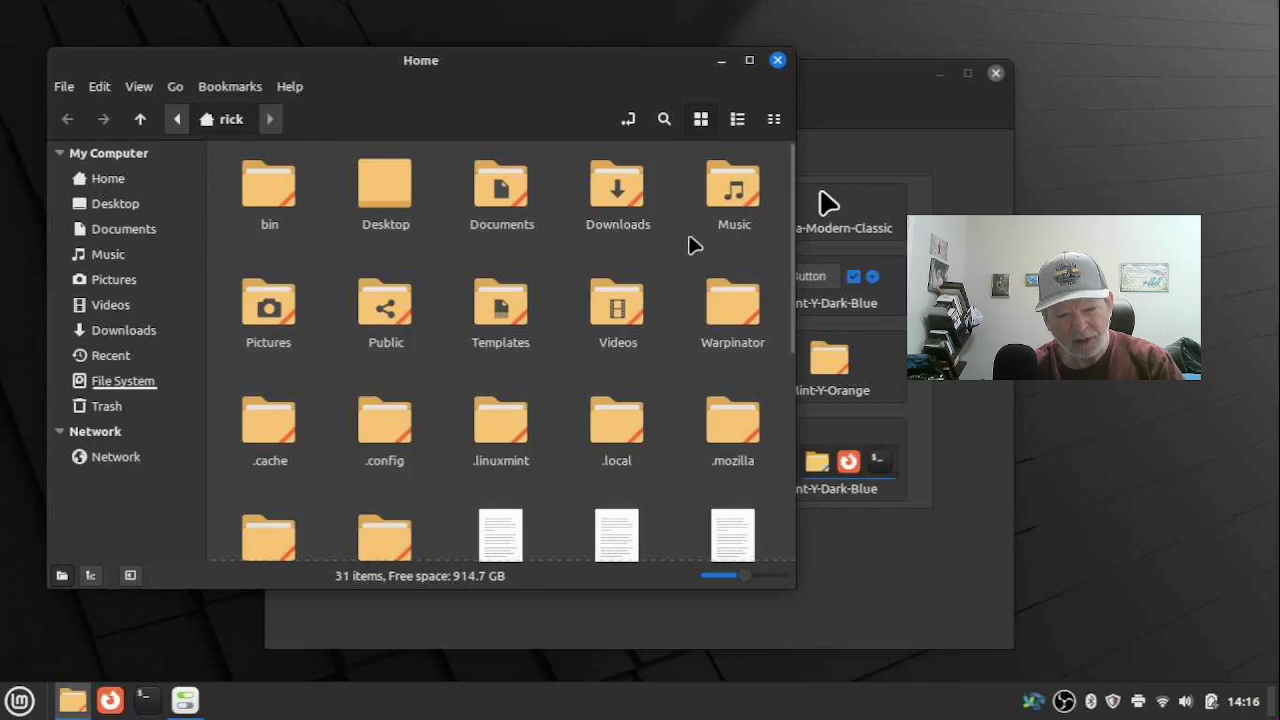
{"action": "left_click", "coordinate": [777, 61]}
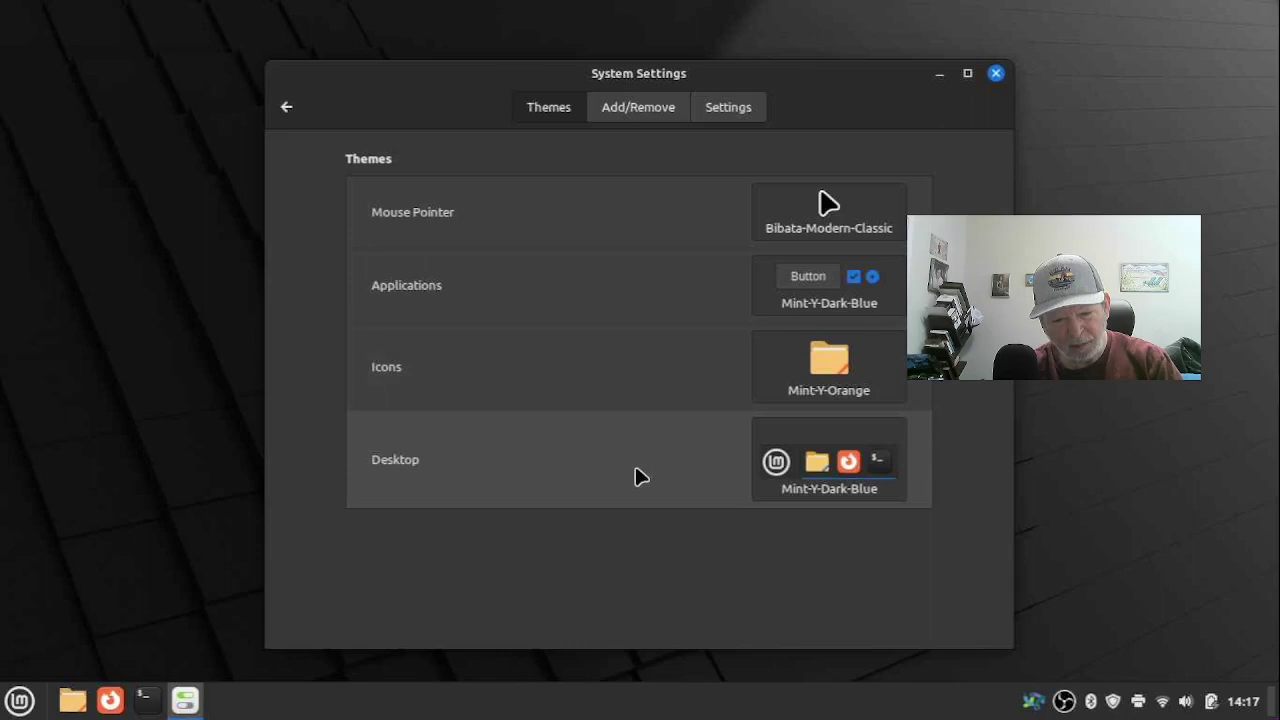
- Set the desktop theme to cinnamon
{"action": "left_click", "coordinate": [815, 459]}
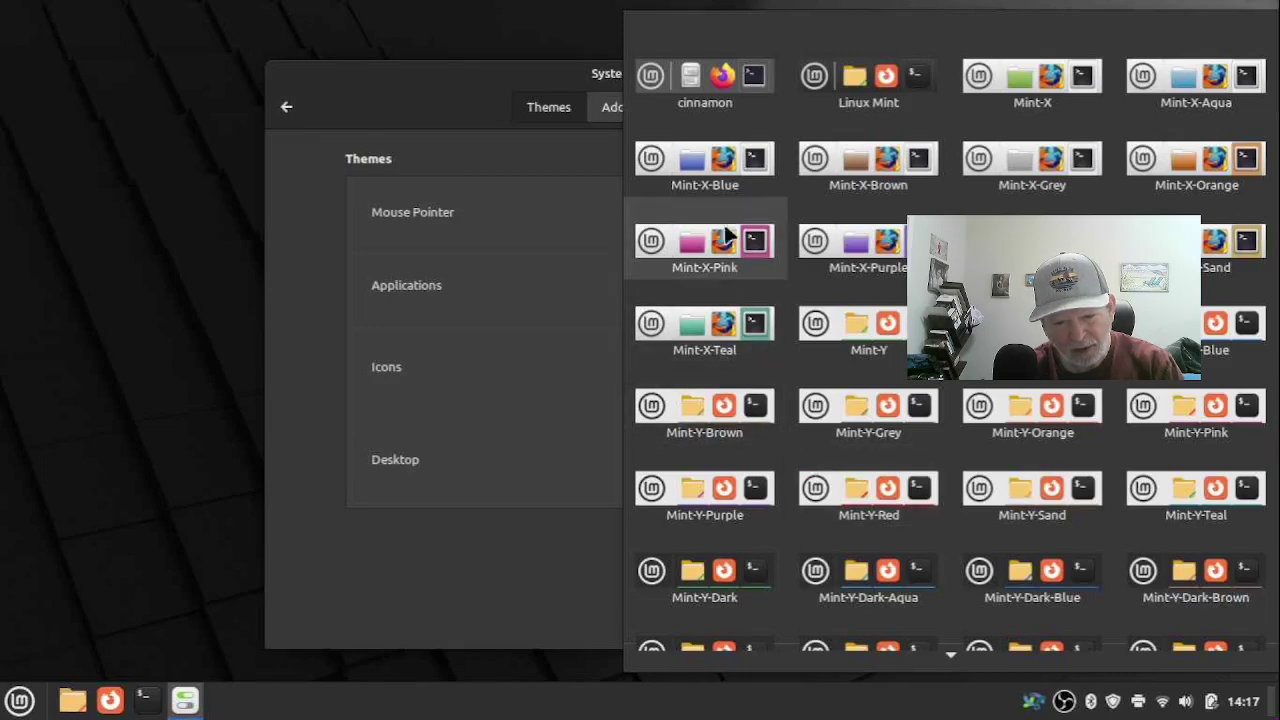
{"action": "left_click", "coordinate": [700, 120]}
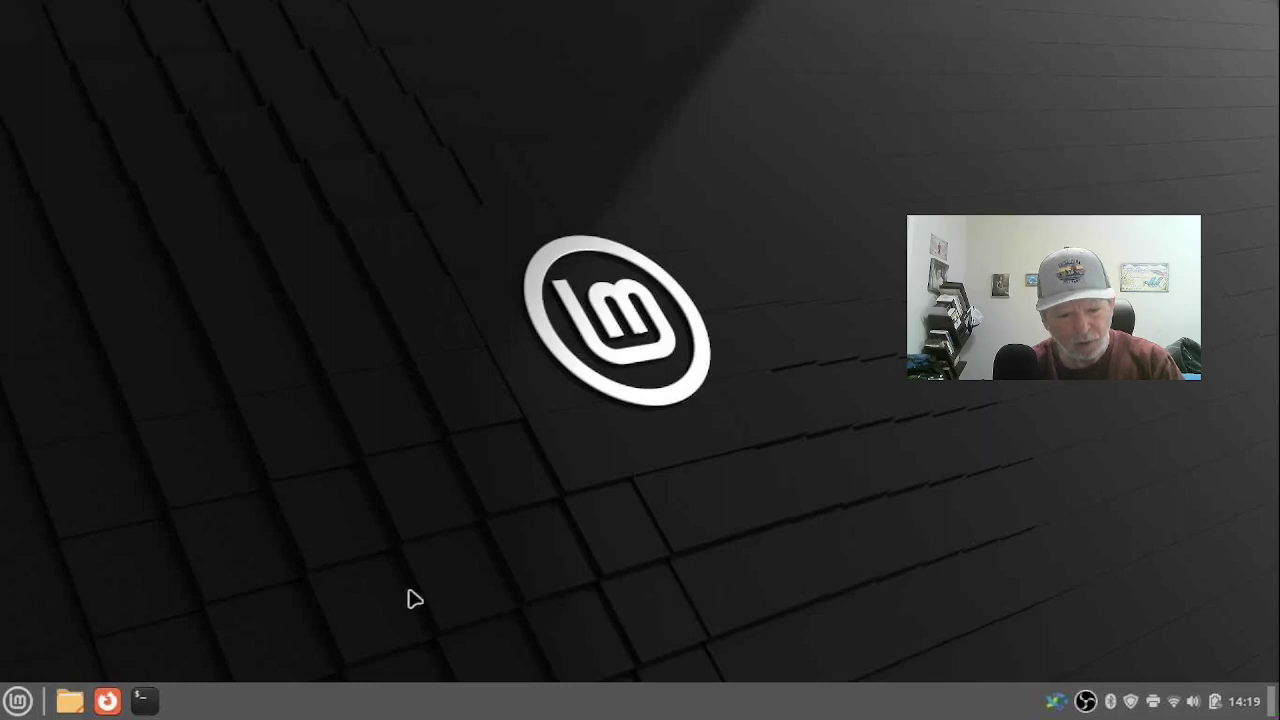
- Look through the system's Sound settings, including the list of sounds for desktop events, and close System Settings
{"action": "left_click", "coordinate": [18, 701]}
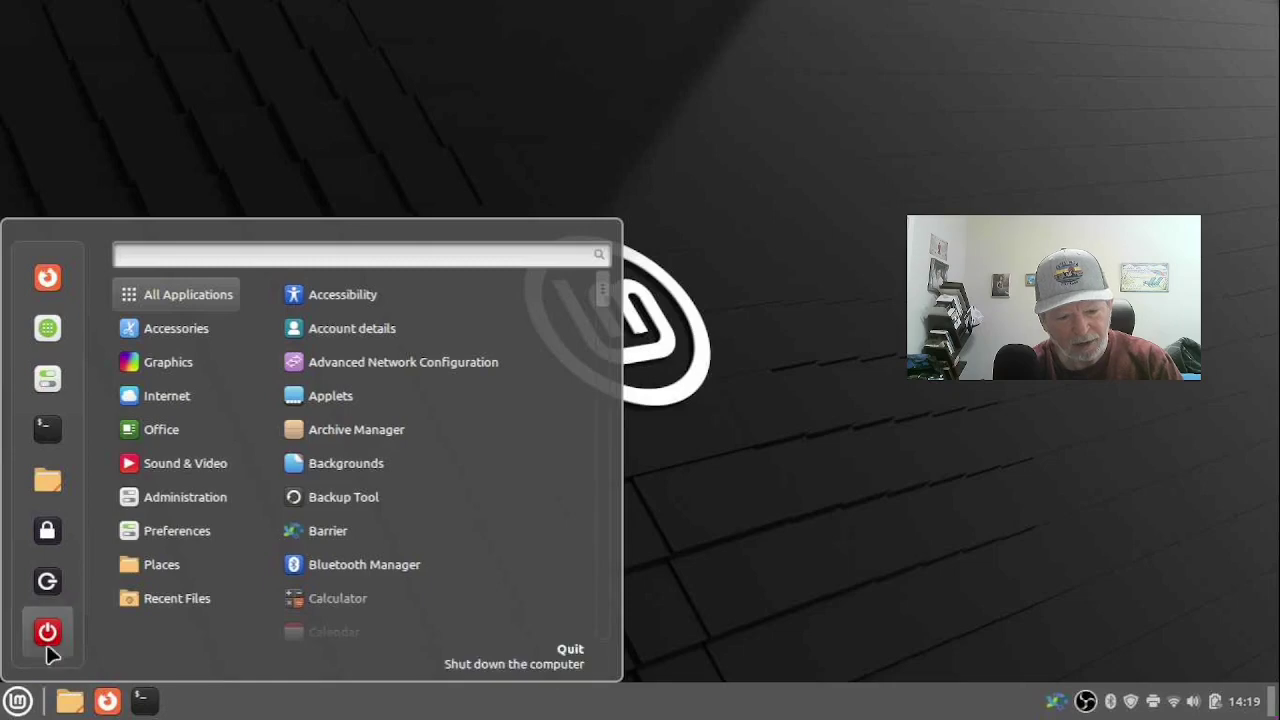
{"action": "left_click", "coordinate": [46, 379]}
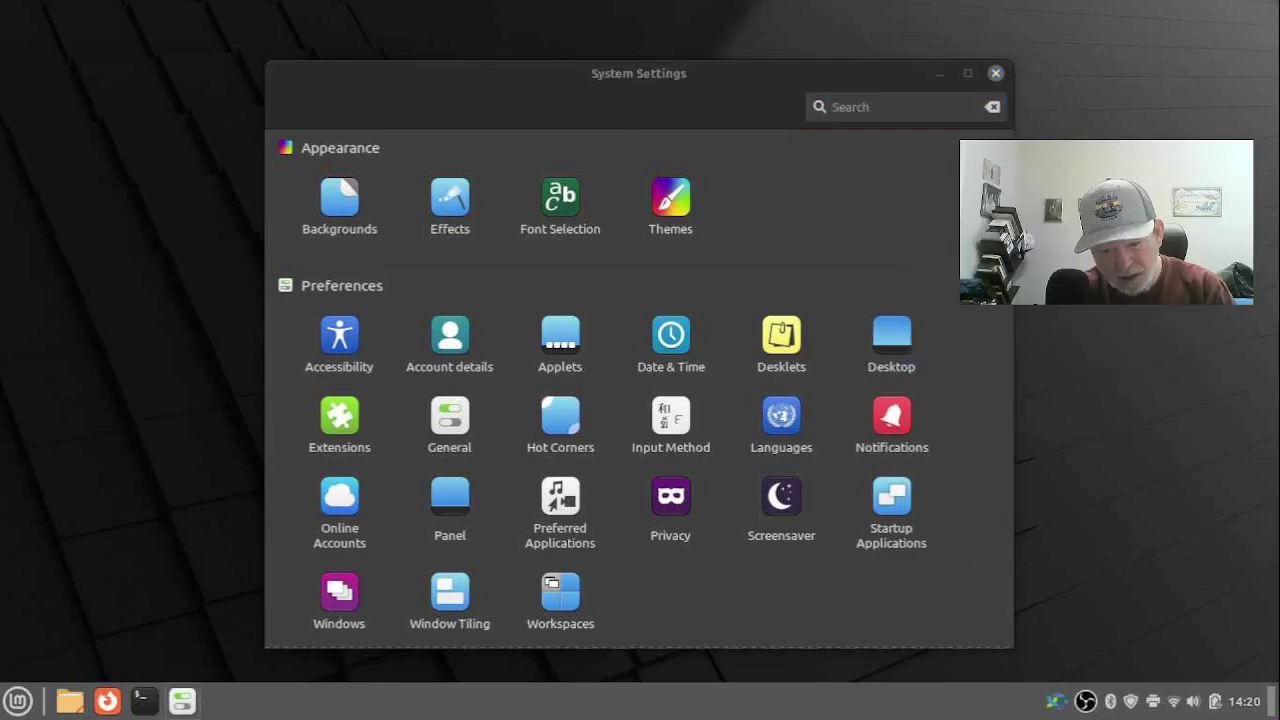
{"action": "left_click", "coordinate": [634, 346]}
{"action": "scroll", "coordinate": [634, 346], "scroll_direction": "down", "scroll_amount": 5}
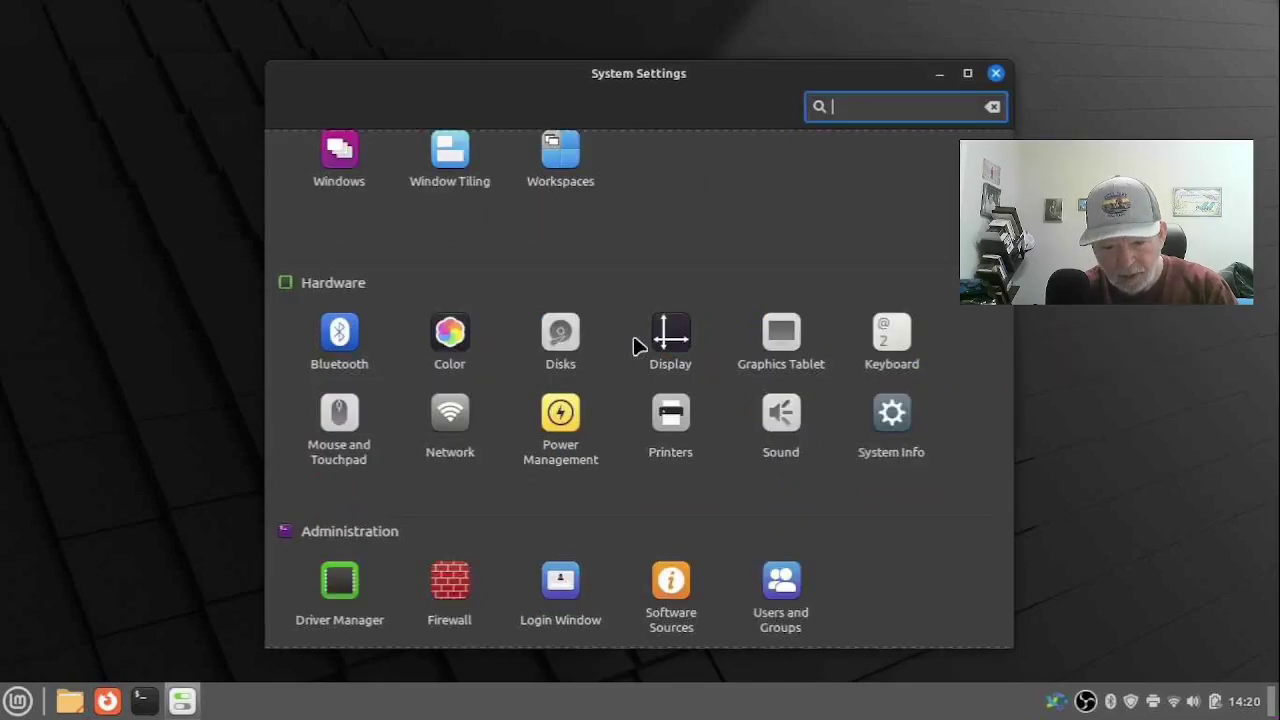
{"action": "left_click", "coordinate": [780, 415]}
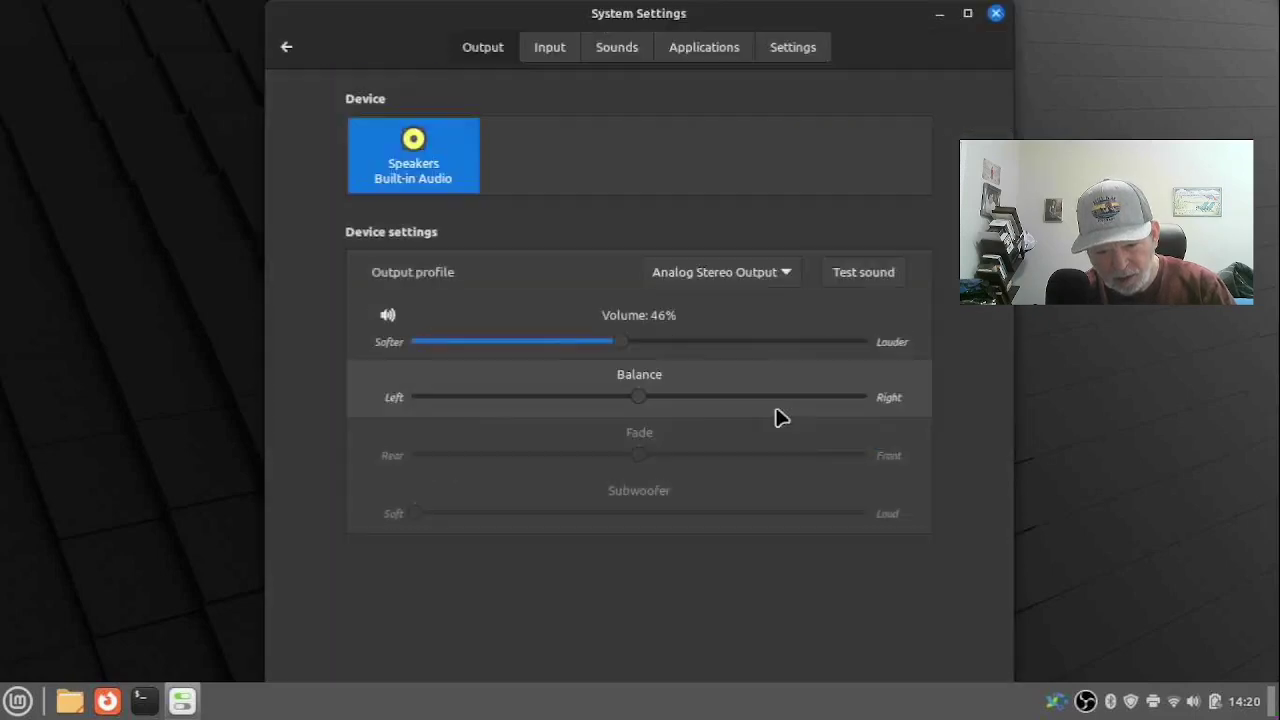
{"action": "left_click", "coordinate": [704, 47]}
{"action": "left_click", "coordinate": [617, 47]}
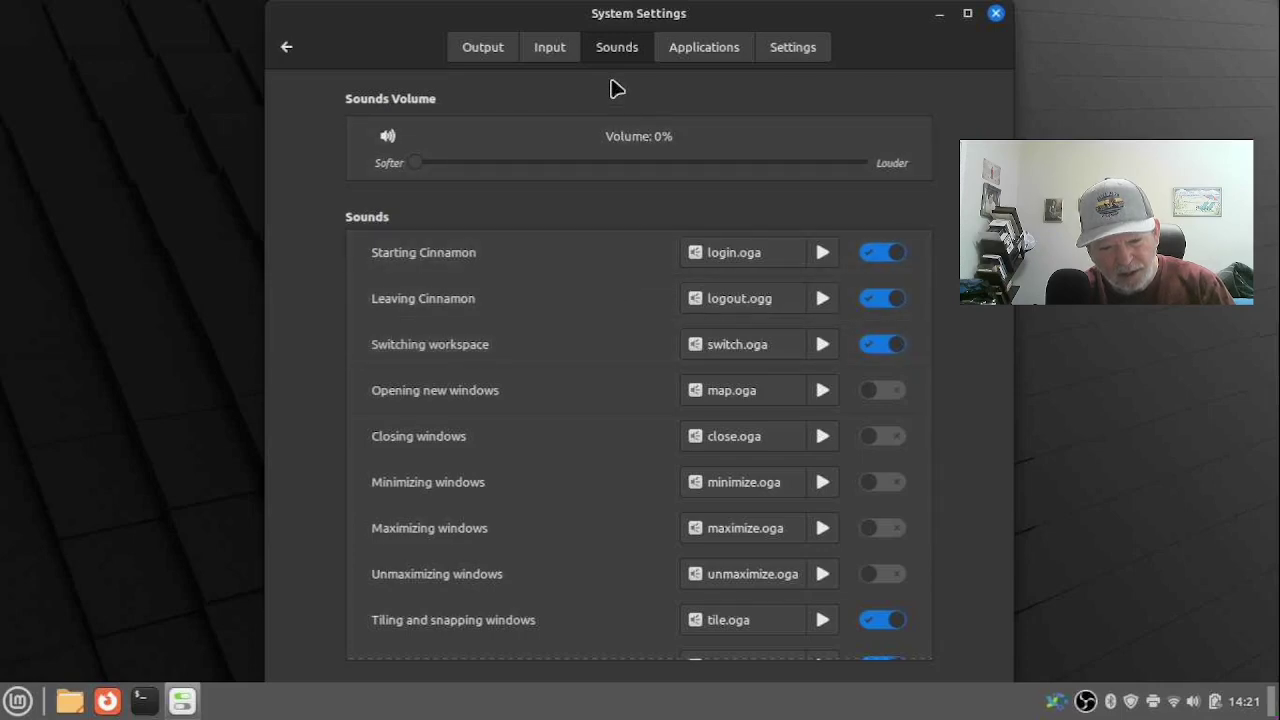
{"action": "key", "text": "alt+F4"}
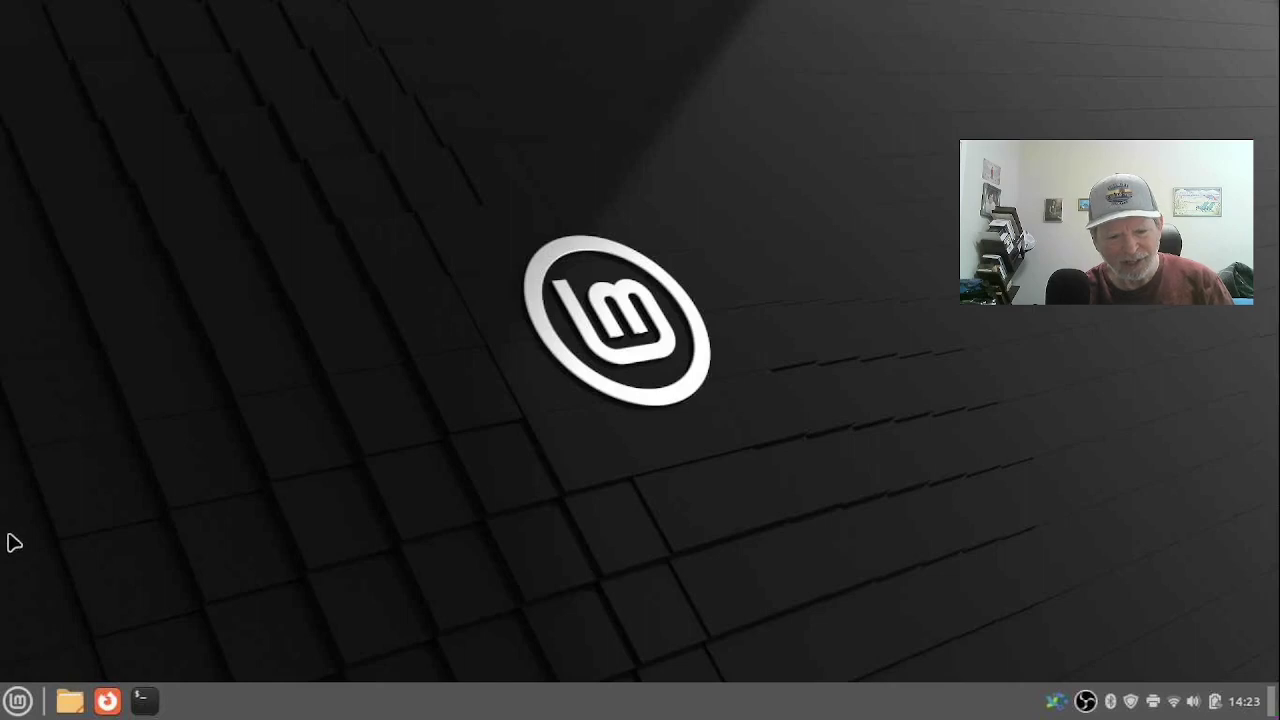
- Find and open the Driver Manager to check whether the computer needs additional drivers, and close it
{"action": "left_click", "coordinate": [18, 699]}
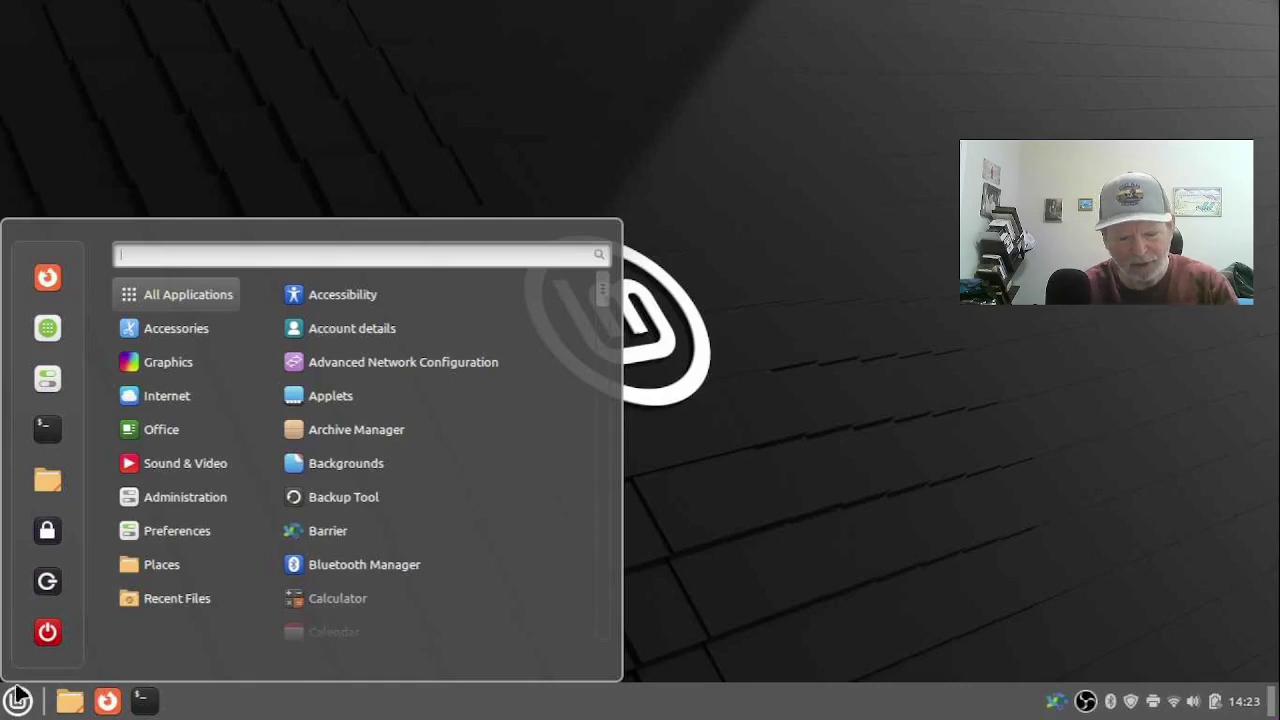
{"action": "type", "text": "driver"}
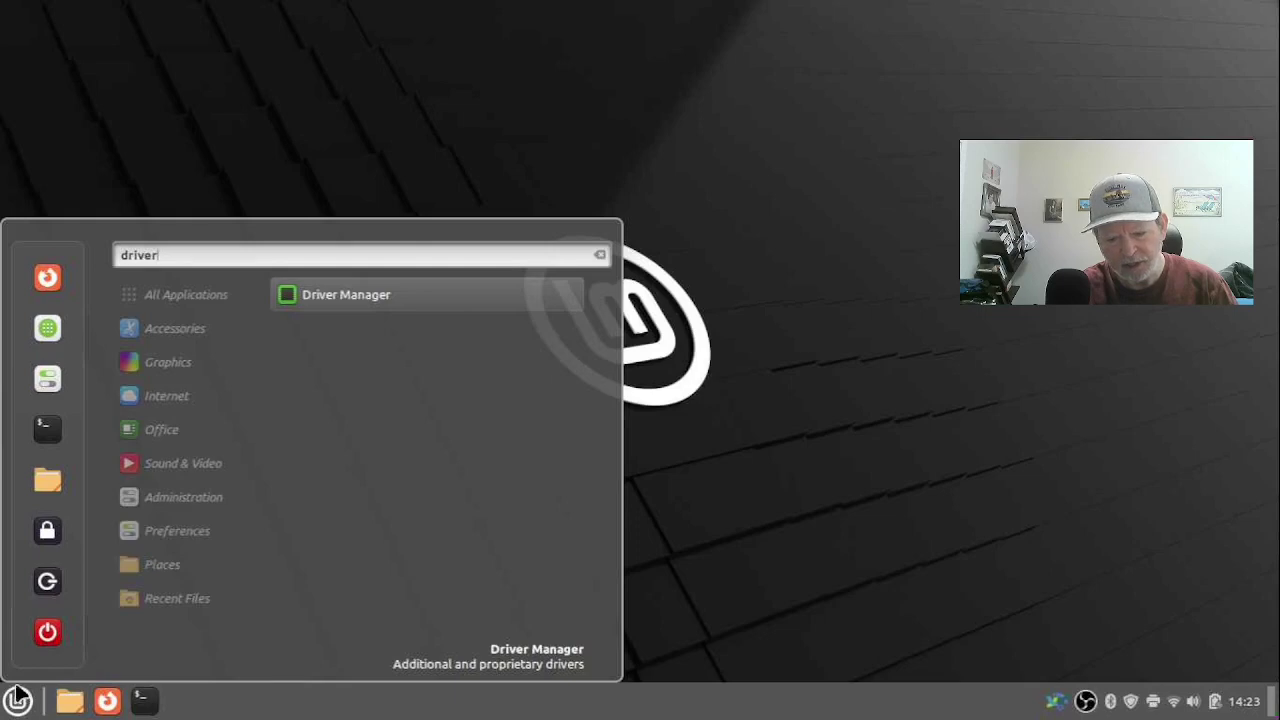
{"action": "key", "text": "Return"}
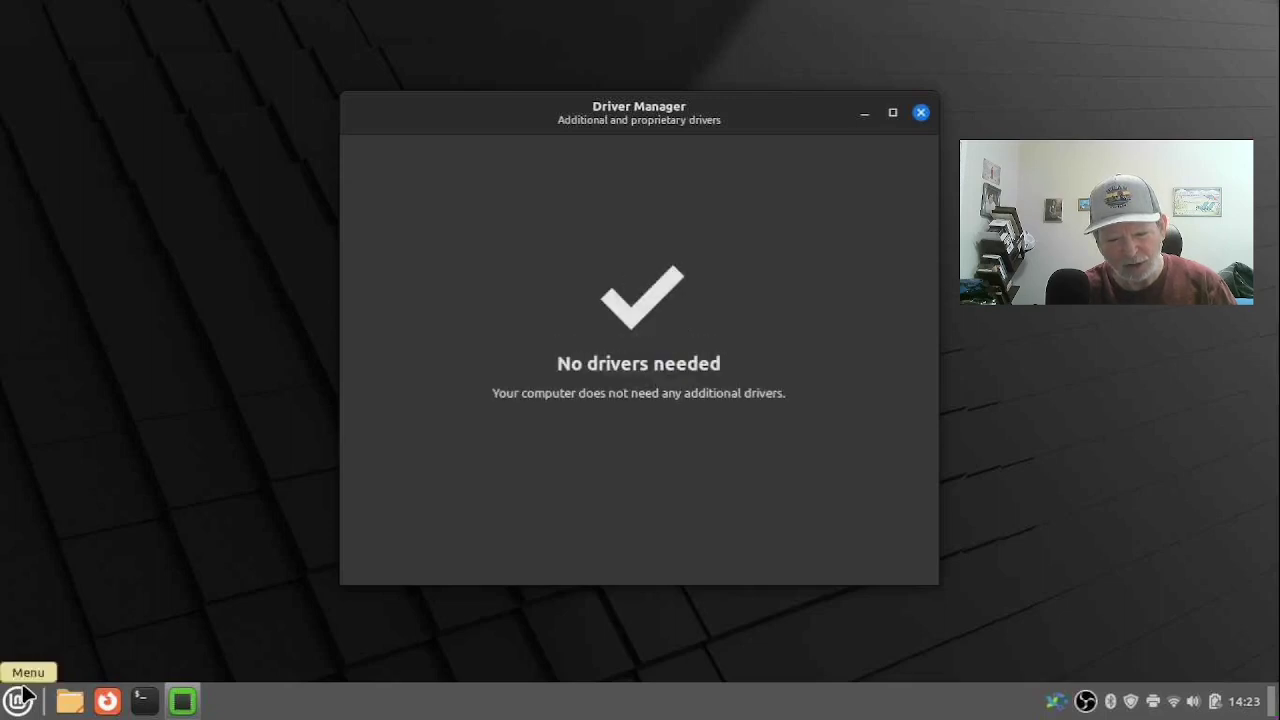
{"action": "left_click", "coordinate": [20, 700]}
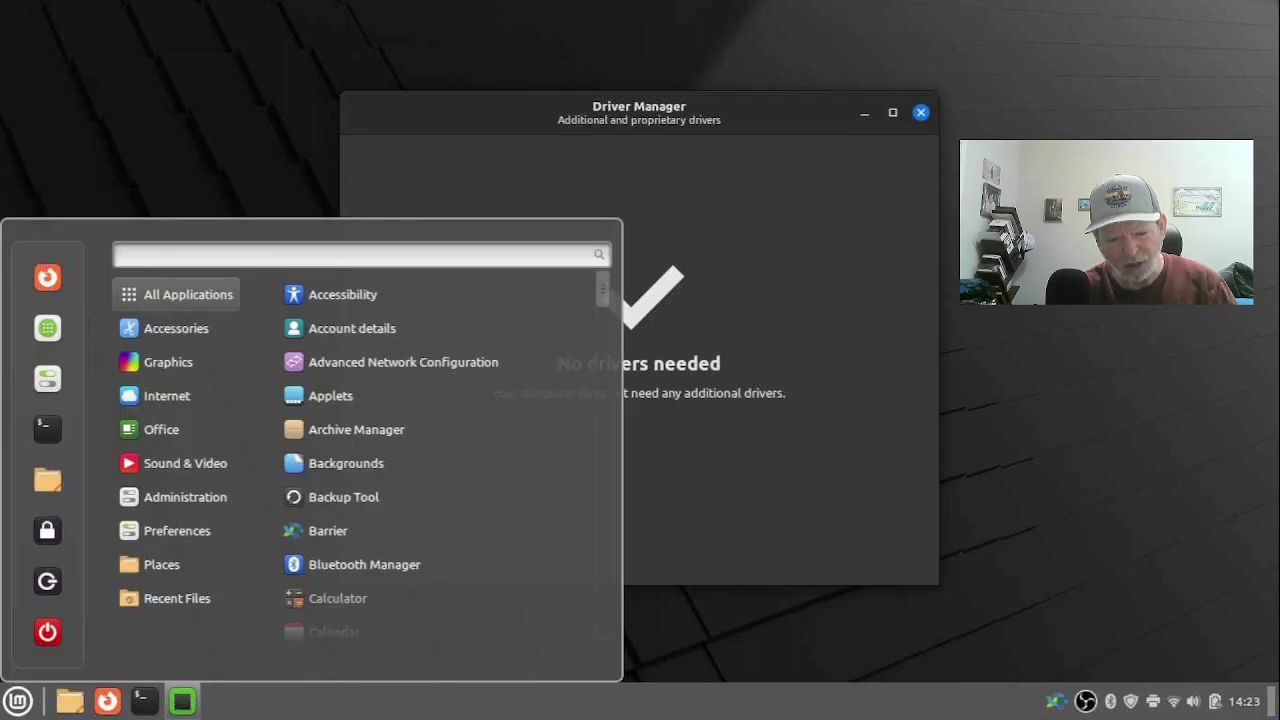
{"action": "left_click", "coordinate": [716, 580]}
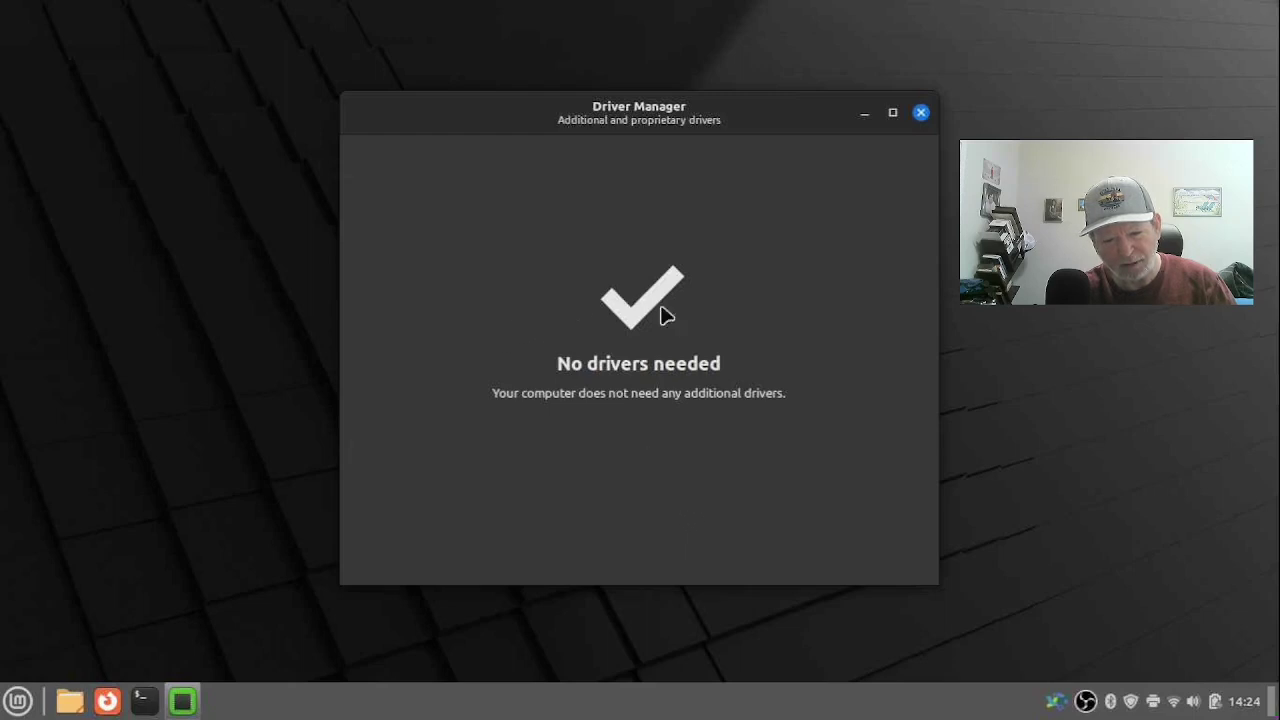
{"action": "left_click", "coordinate": [921, 113]}
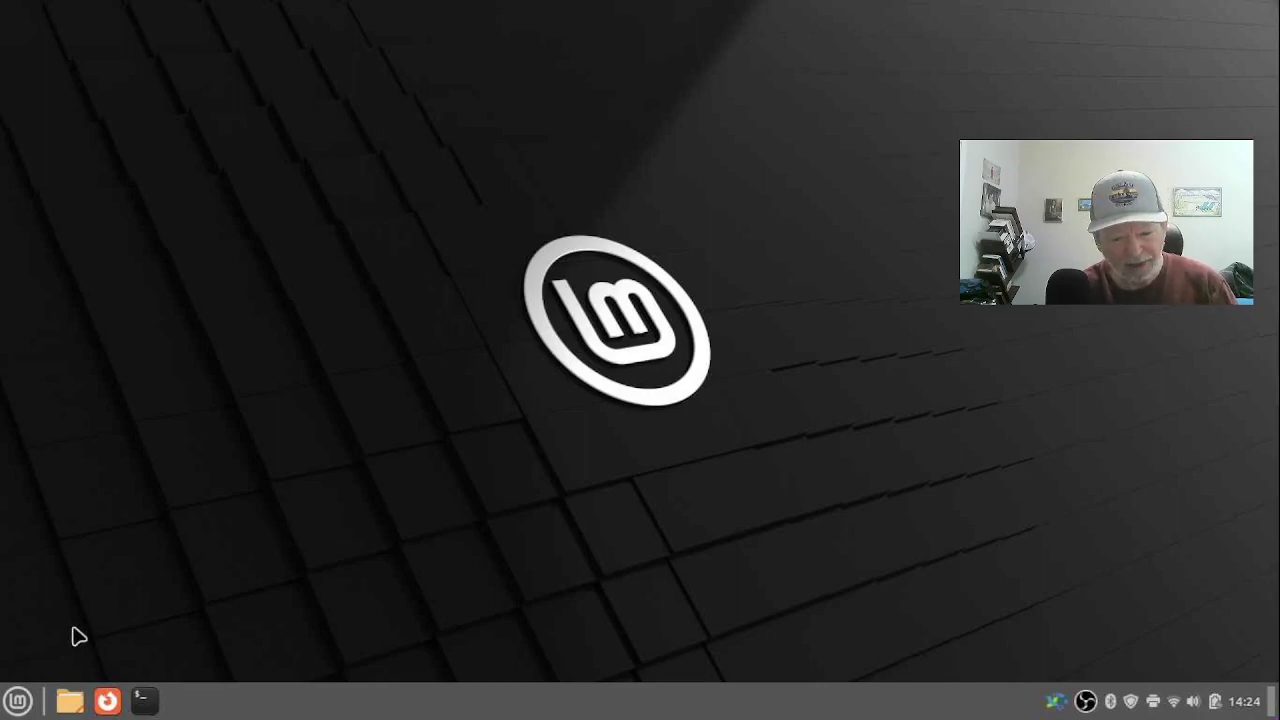
- Search the Software Manager for "obs" and open the OBS Studio details page
{"action": "left_click", "coordinate": [18, 699]}
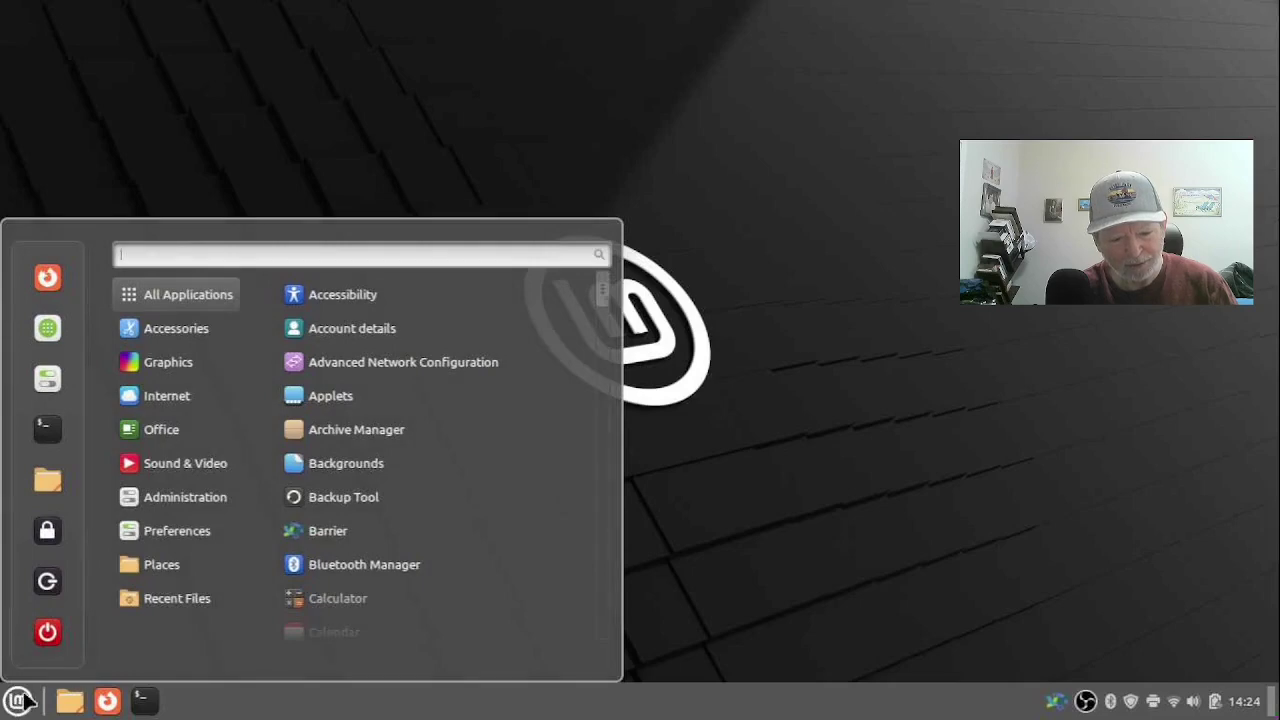
{"action": "left_click", "coordinate": [45, 330]}
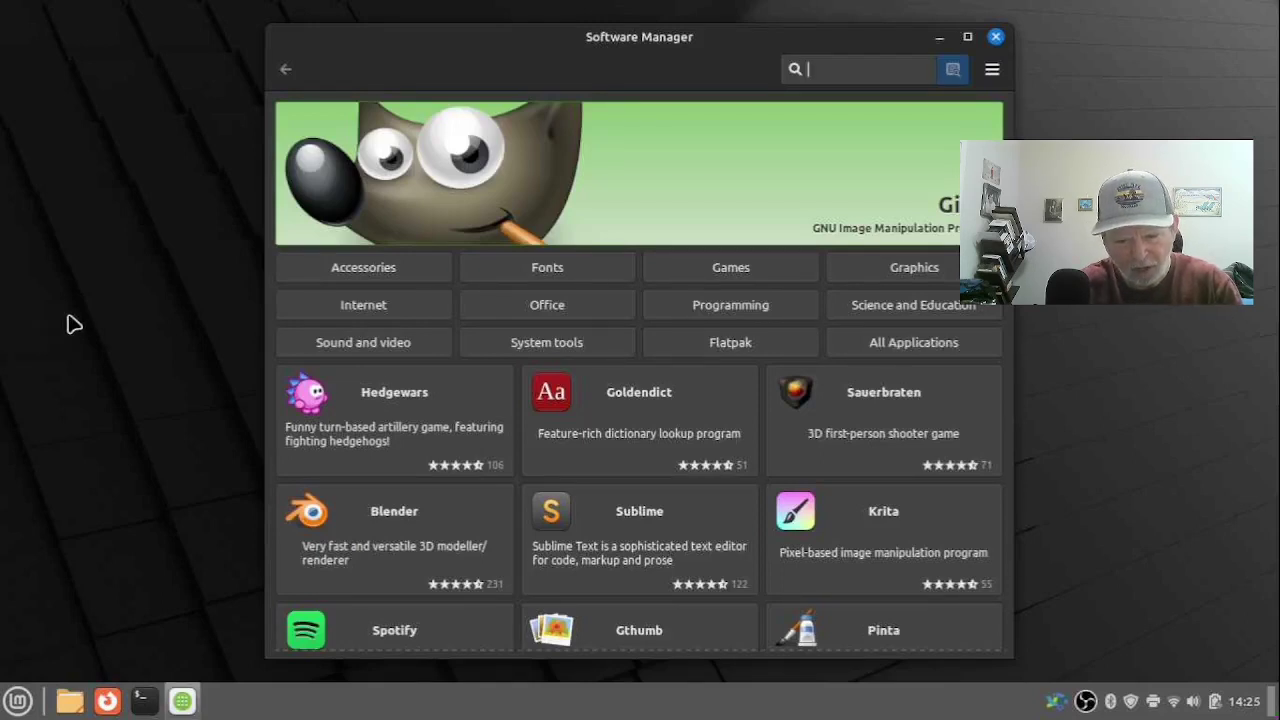
{"action": "type", "text": "obs"}
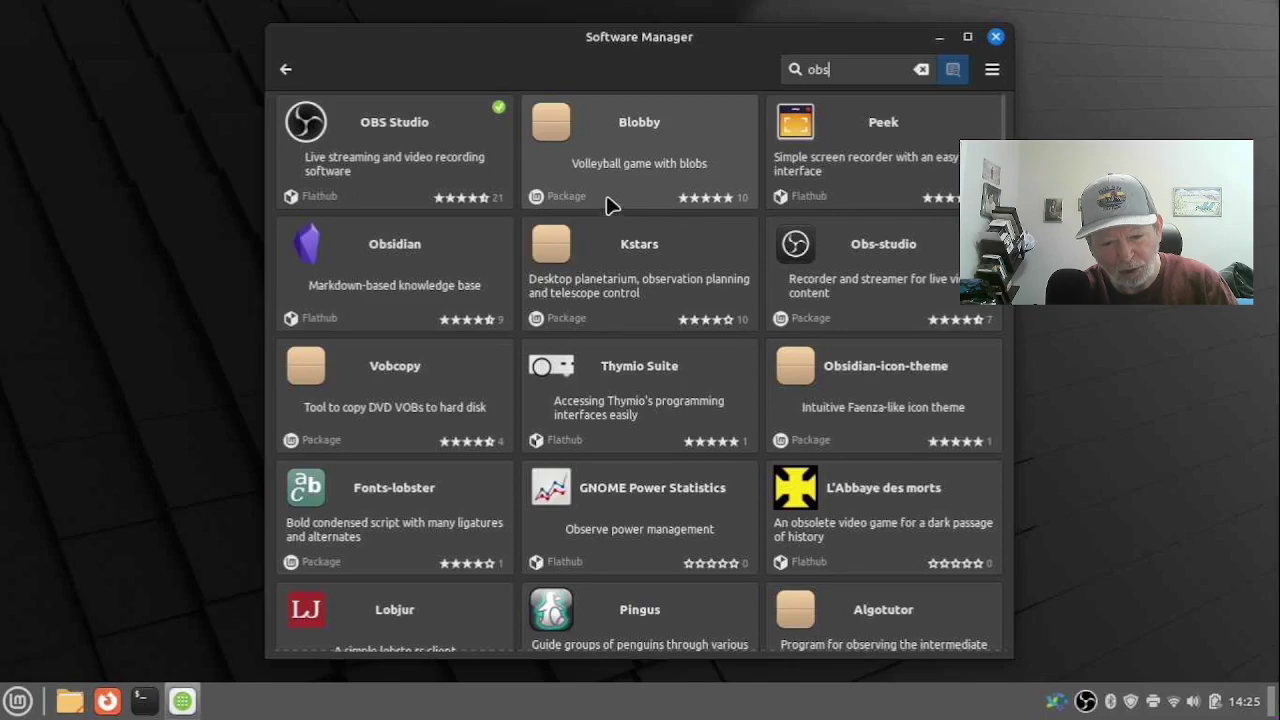
{"action": "left_click", "coordinate": [341, 143]}
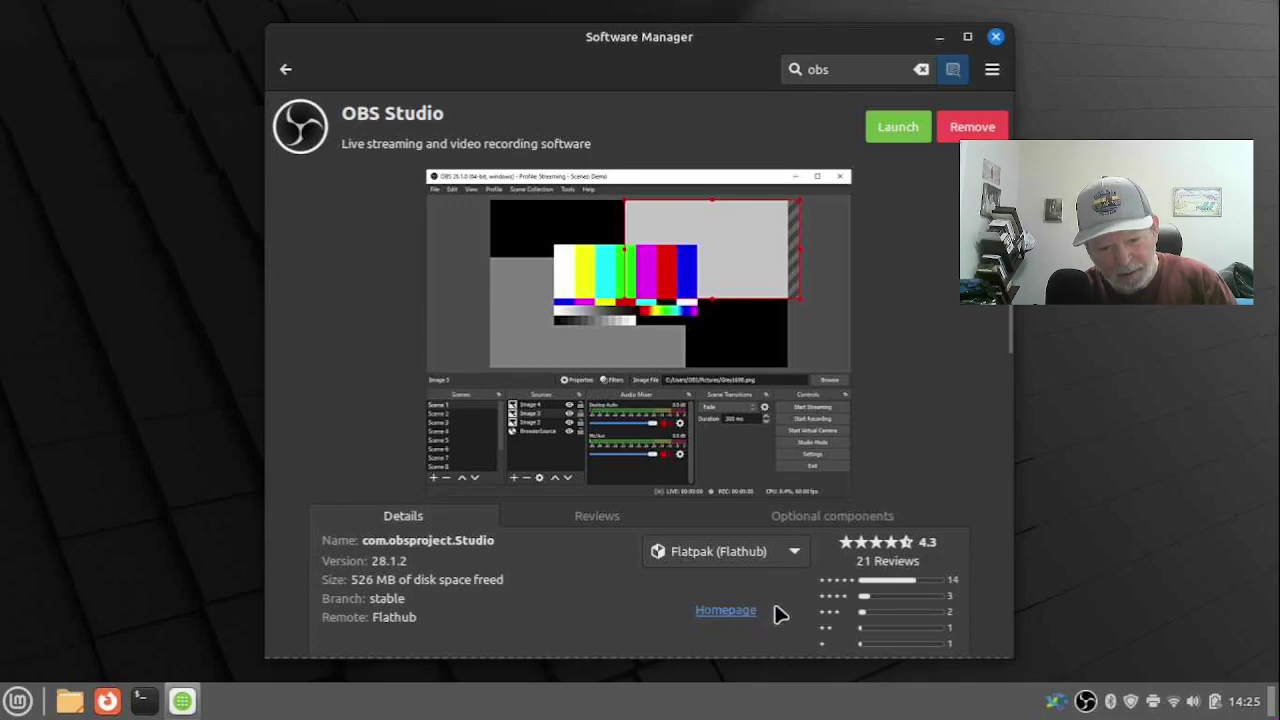
- Compare the System Package and Flatpak (Flathub) versions of OBS Studio, and close the Software Manager
{"action": "left_click", "coordinate": [789, 560]}
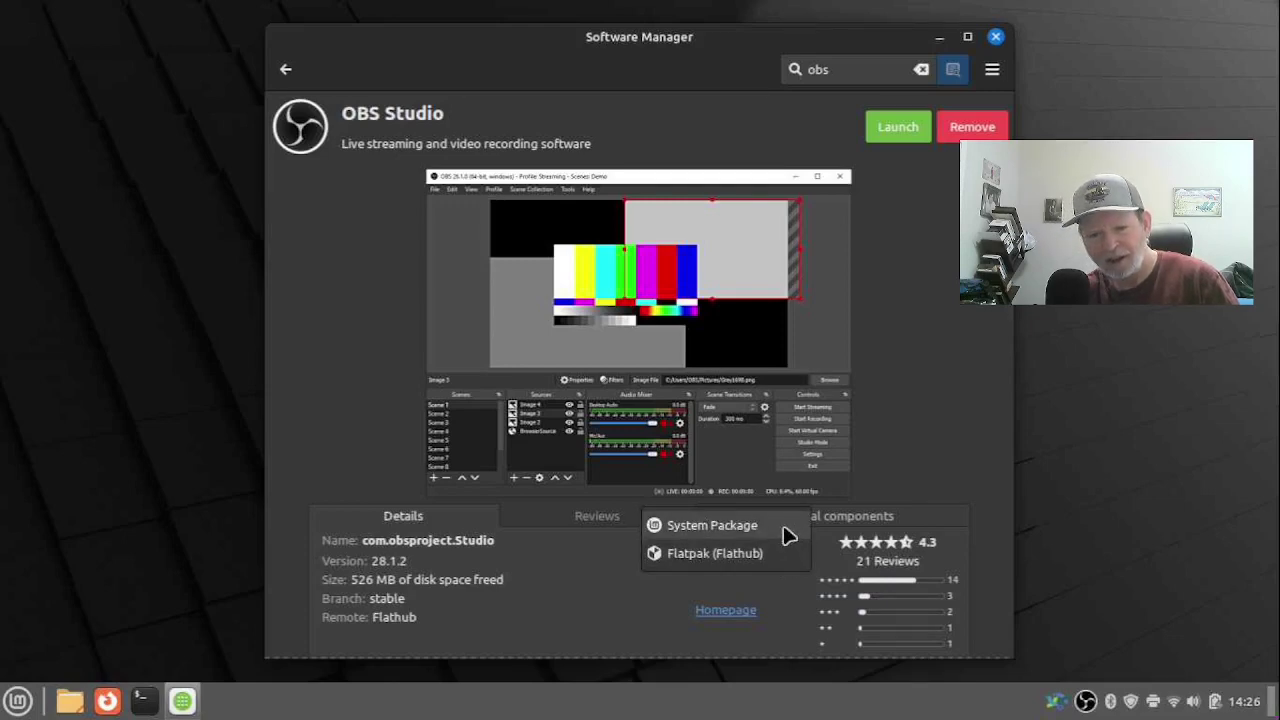
{"action": "left_click", "coordinate": [786, 536]}
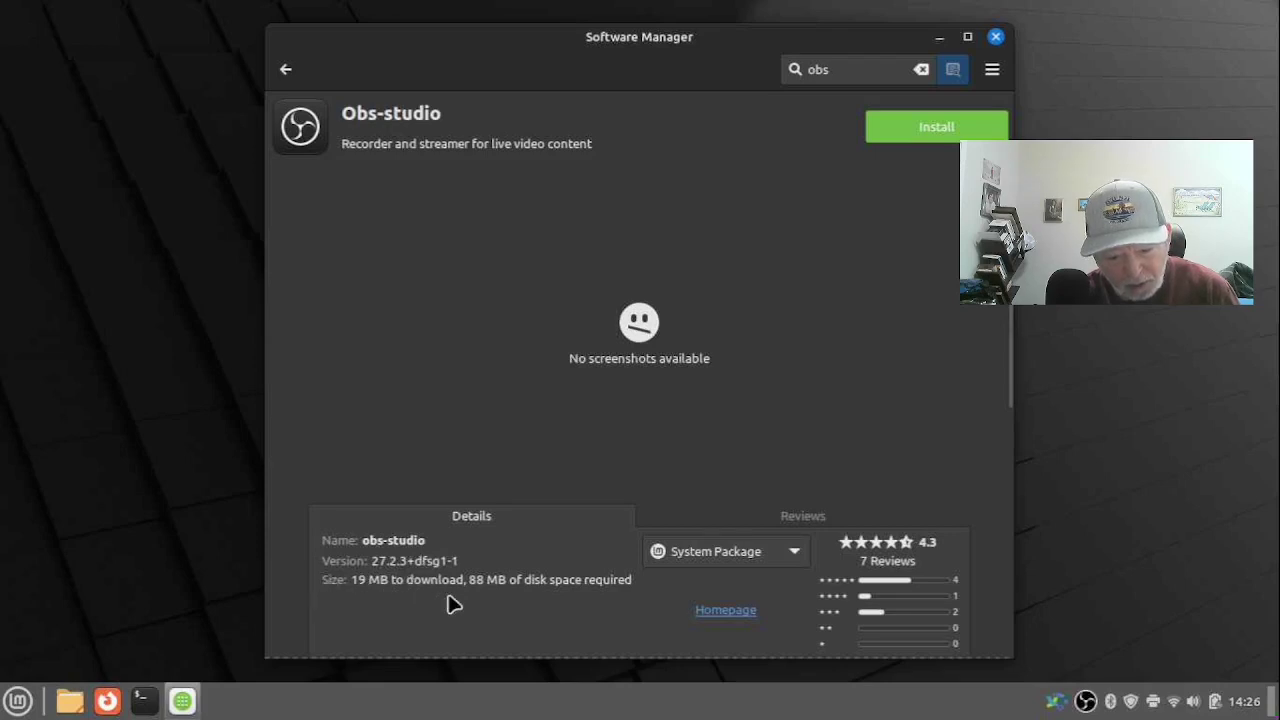
{"action": "left_click", "coordinate": [772, 549]}
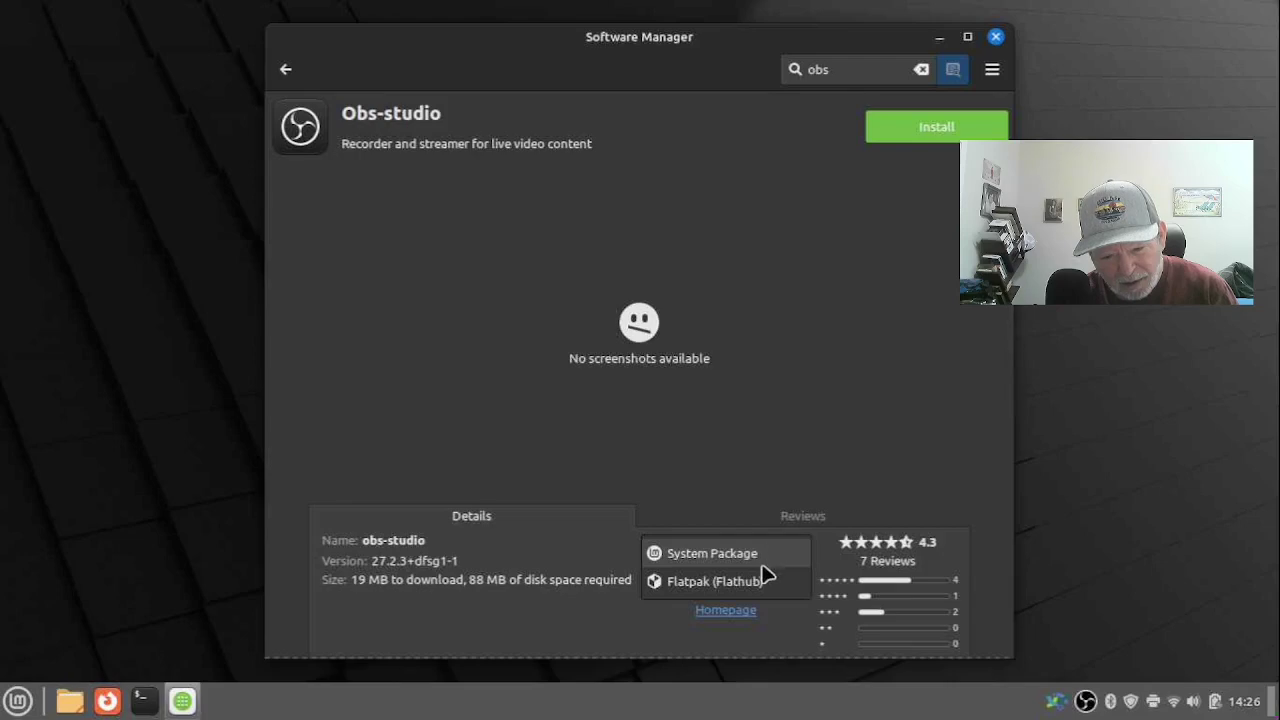
{"action": "left_click", "coordinate": [757, 584]}
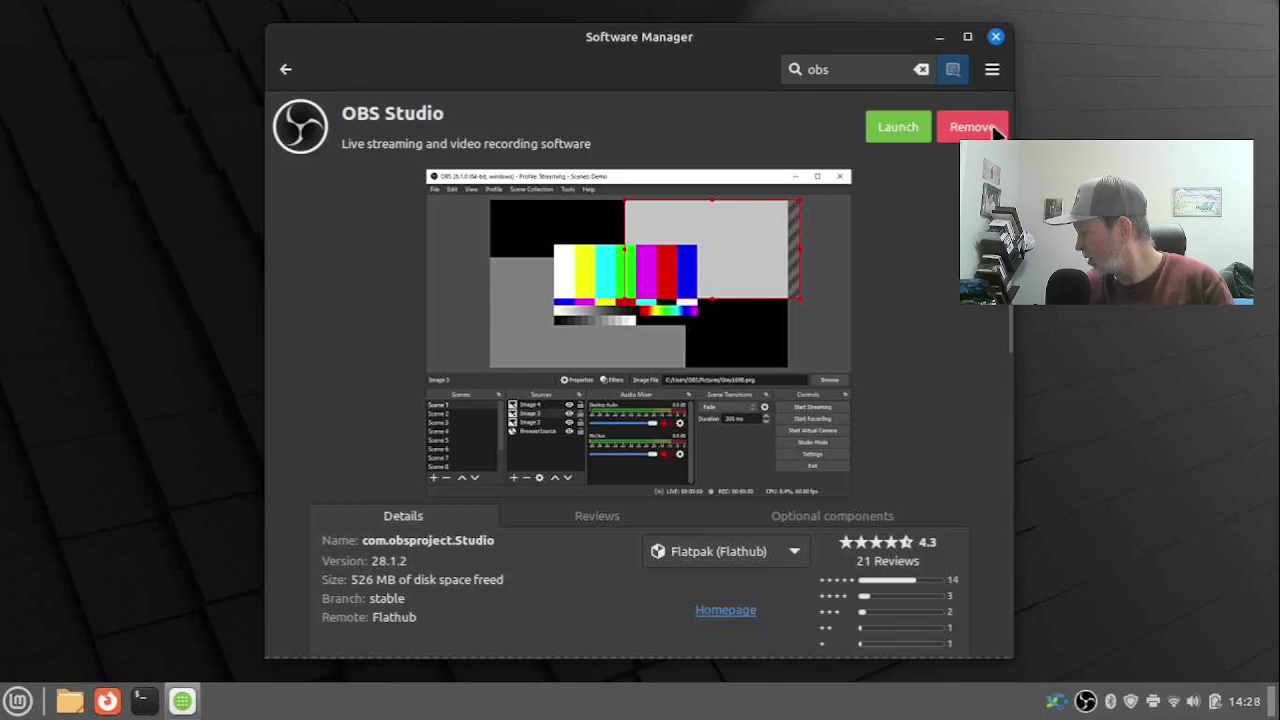
{"action": "left_click", "coordinate": [997, 37]}
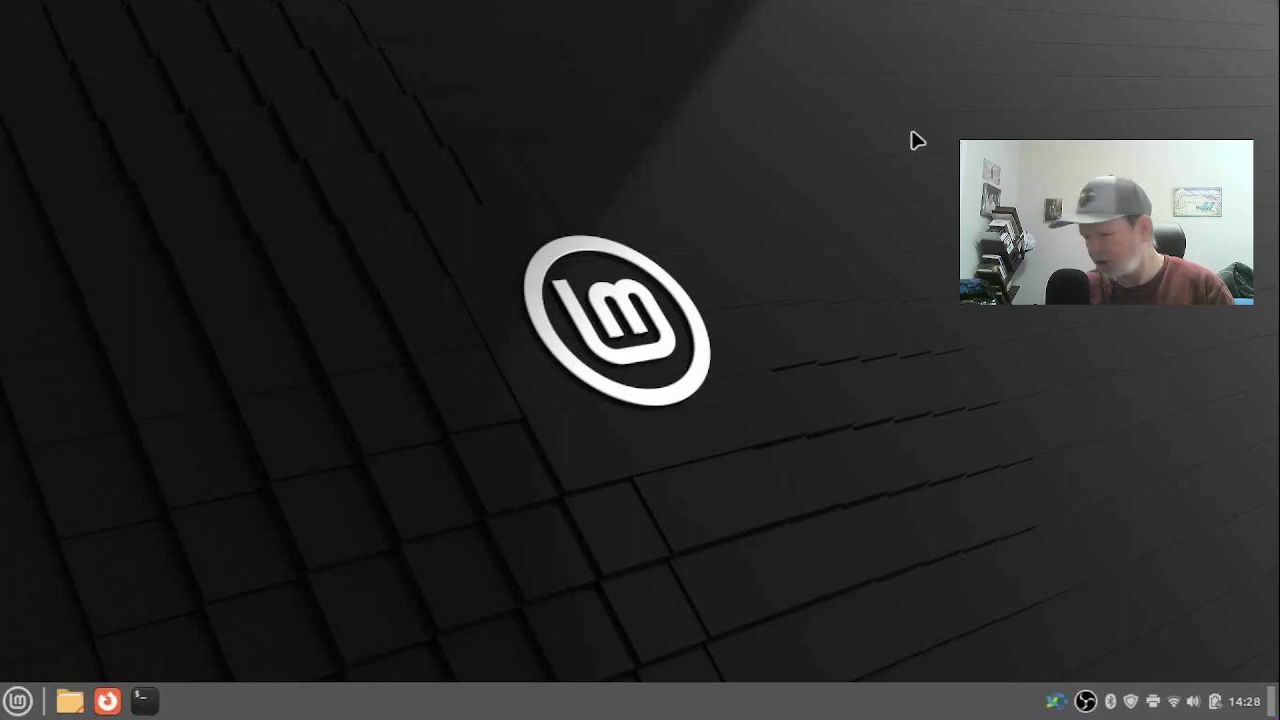
- Find and open the Update Manager to check whether system updates are available
{"action": "key", "text": "super"}
{"action": "type", "text": "u"}
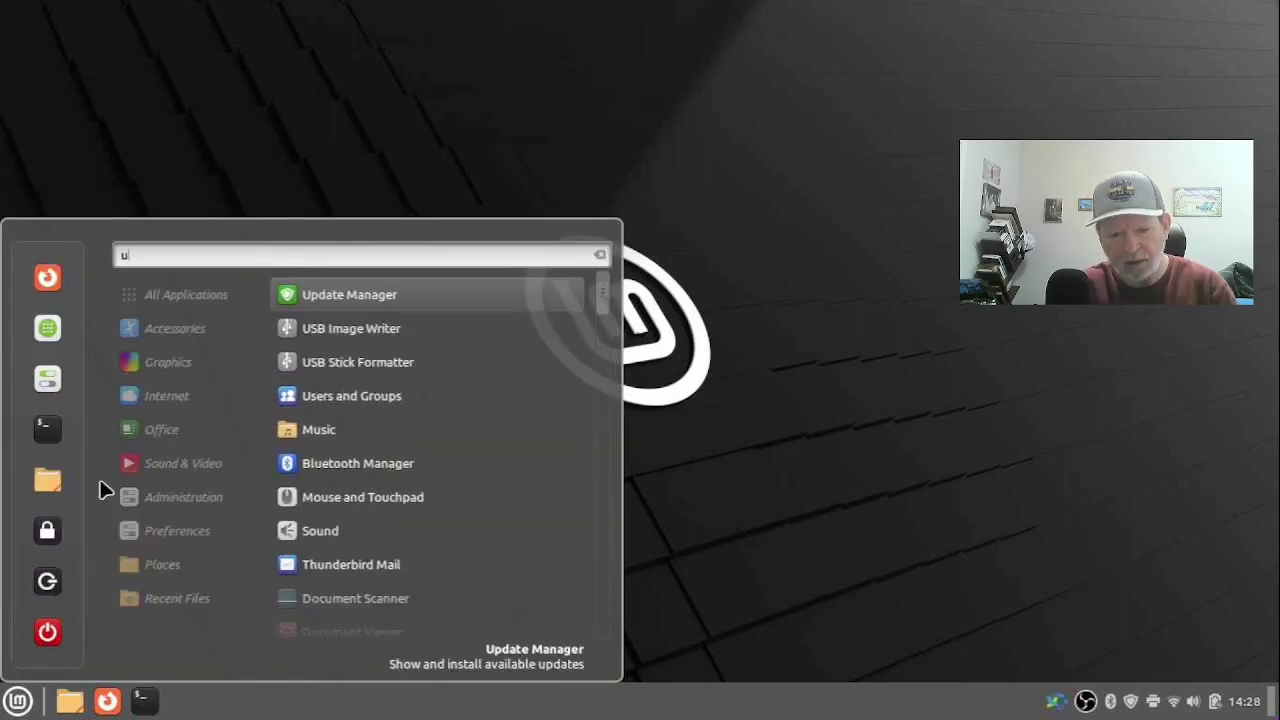
{"action": "type", "text": "p"}
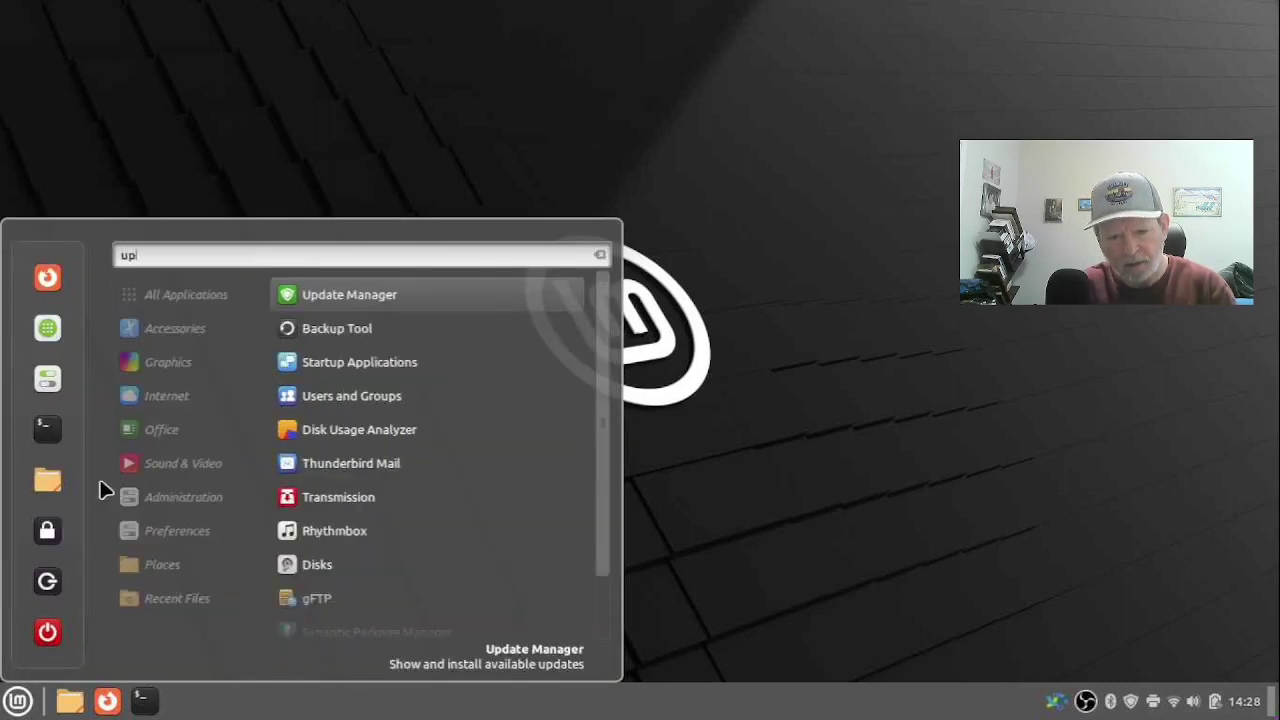
{"action": "type", "text": "dat"}
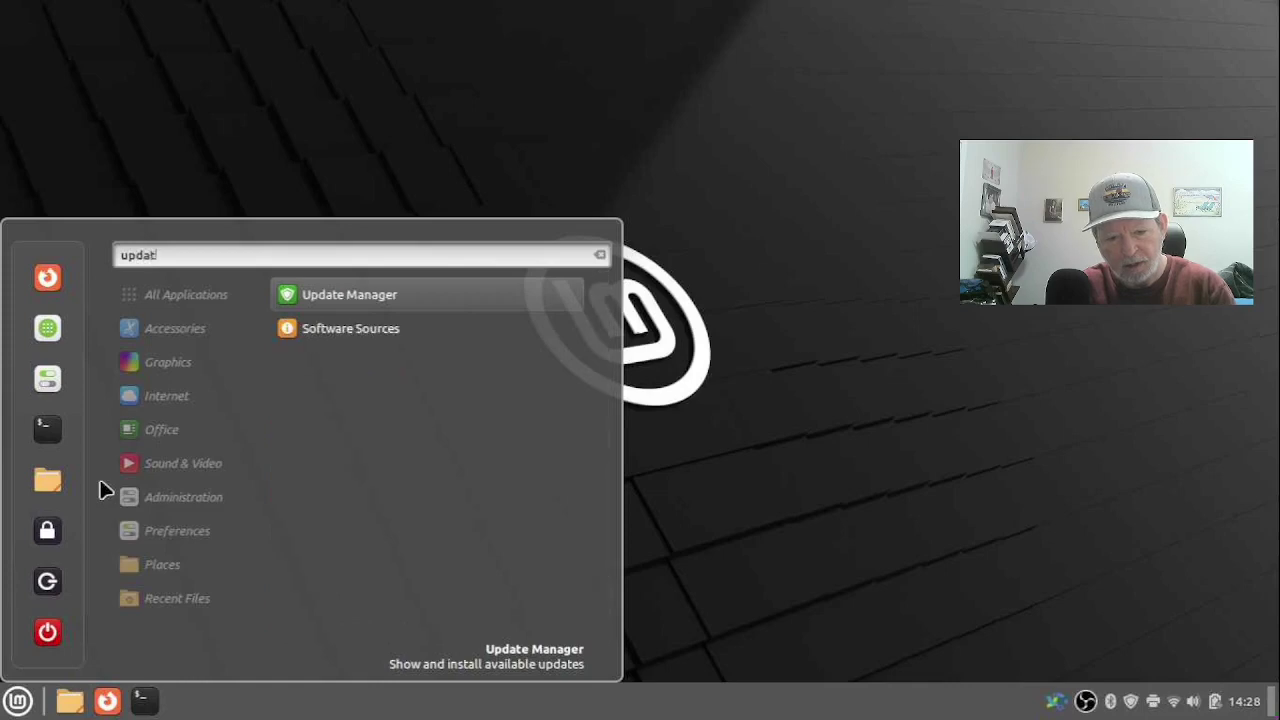
{"action": "key", "text": "Return"}
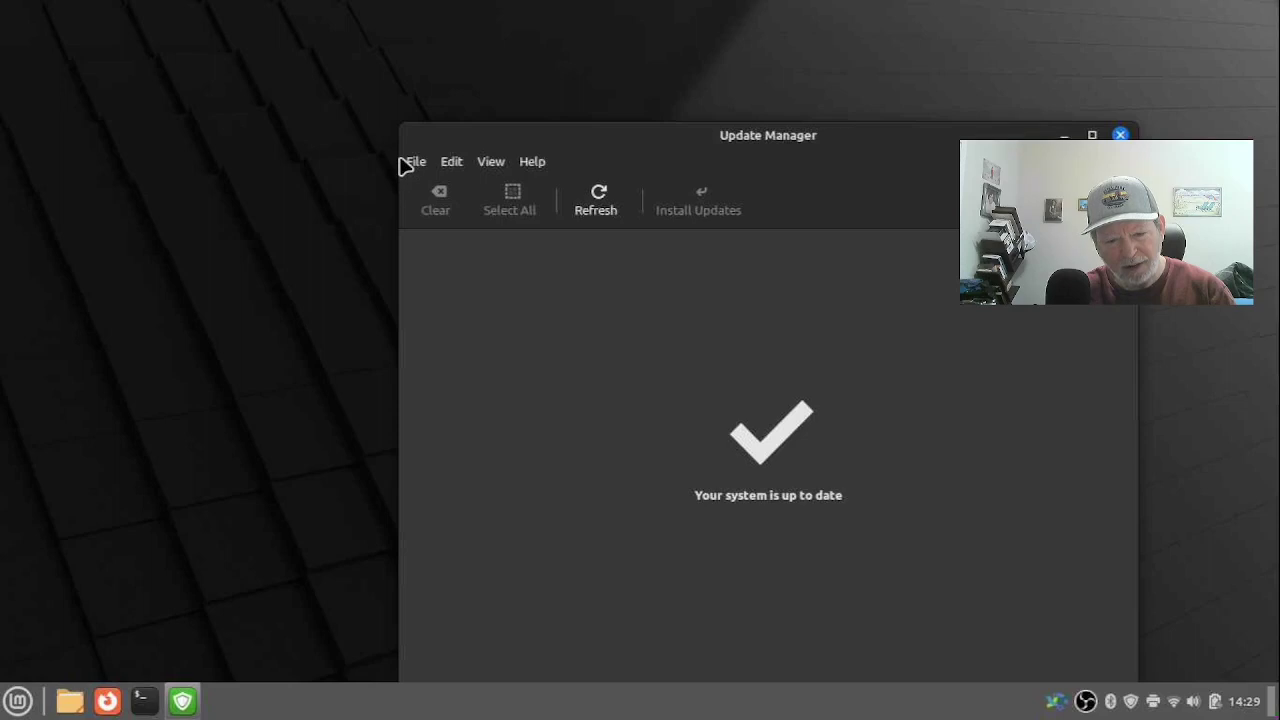
- Review the Update Manager's preferences for automation and general options, and close the Update Manager
{"action": "left_click", "coordinate": [447, 164]}
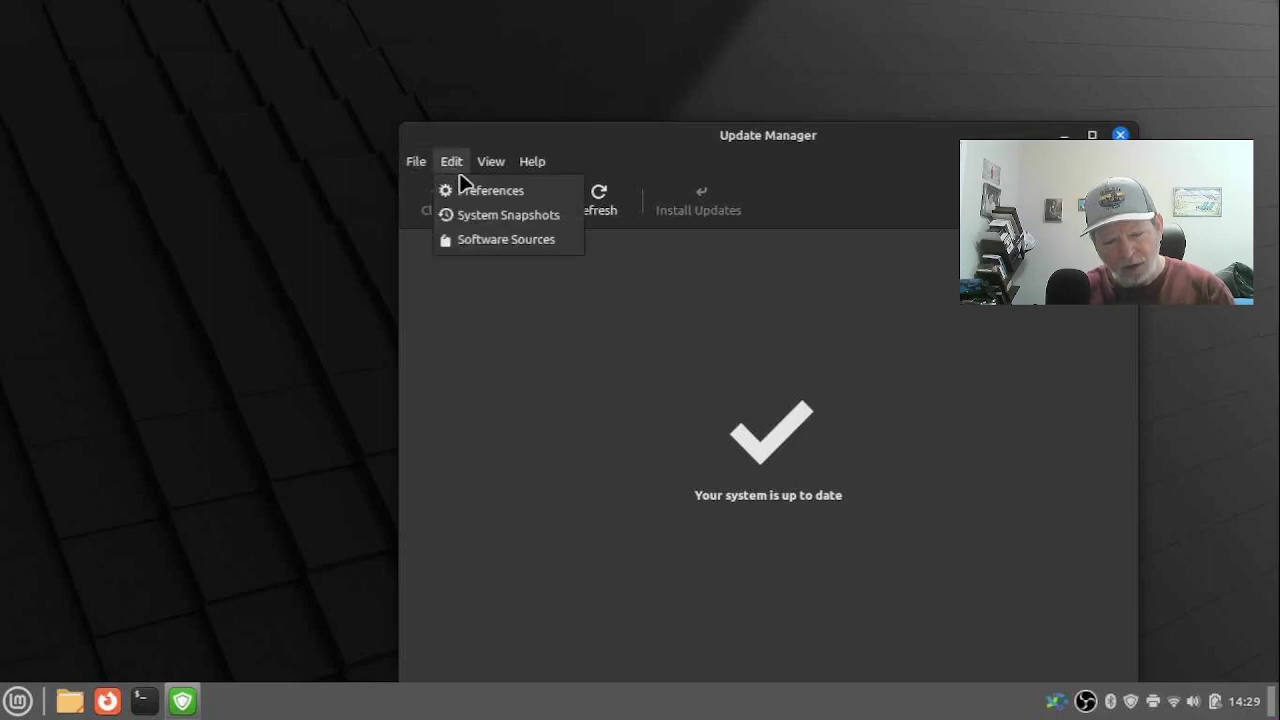
{"action": "left_click", "coordinate": [464, 189]}
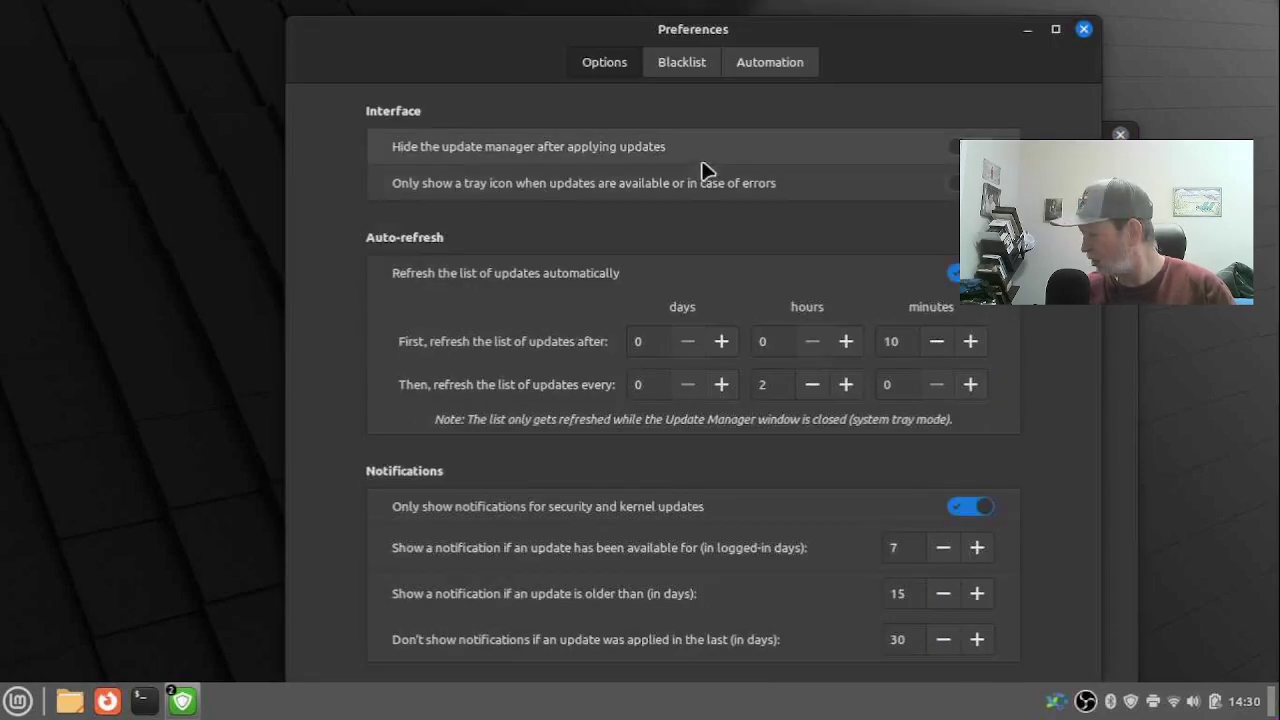
{"action": "left_click", "coordinate": [766, 60]}
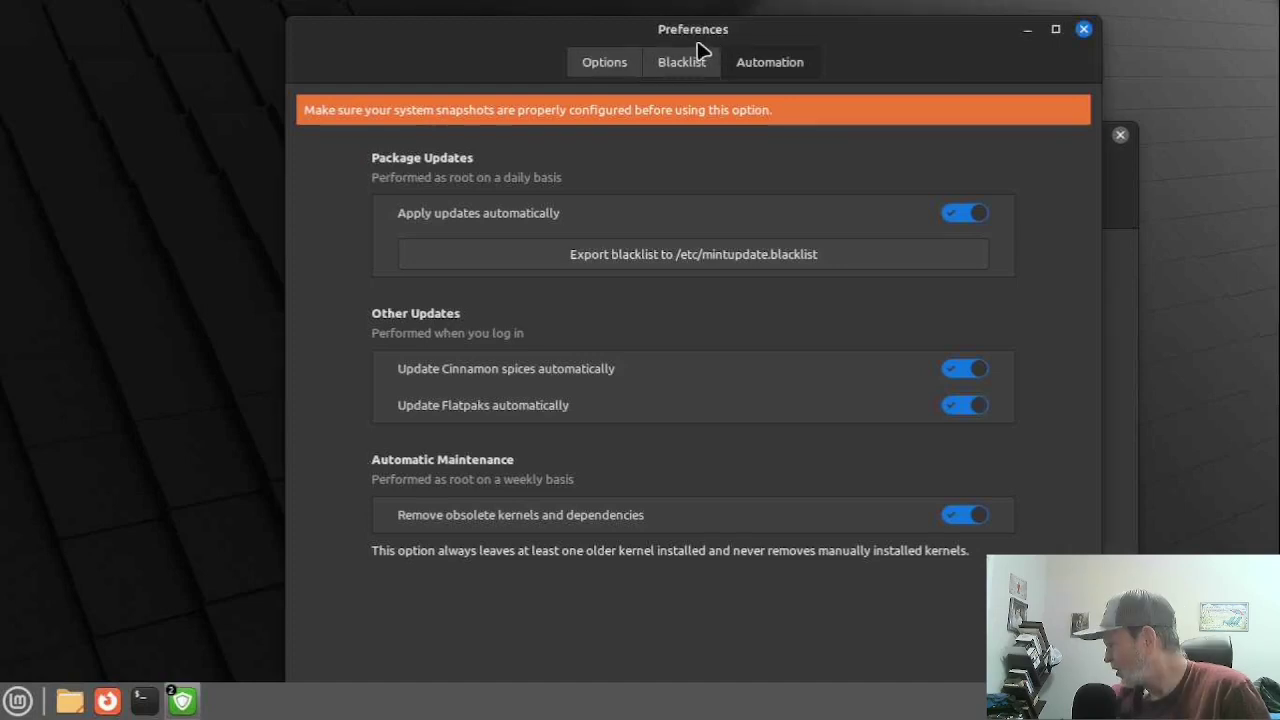
{"action": "left_click", "coordinate": [604, 62]}
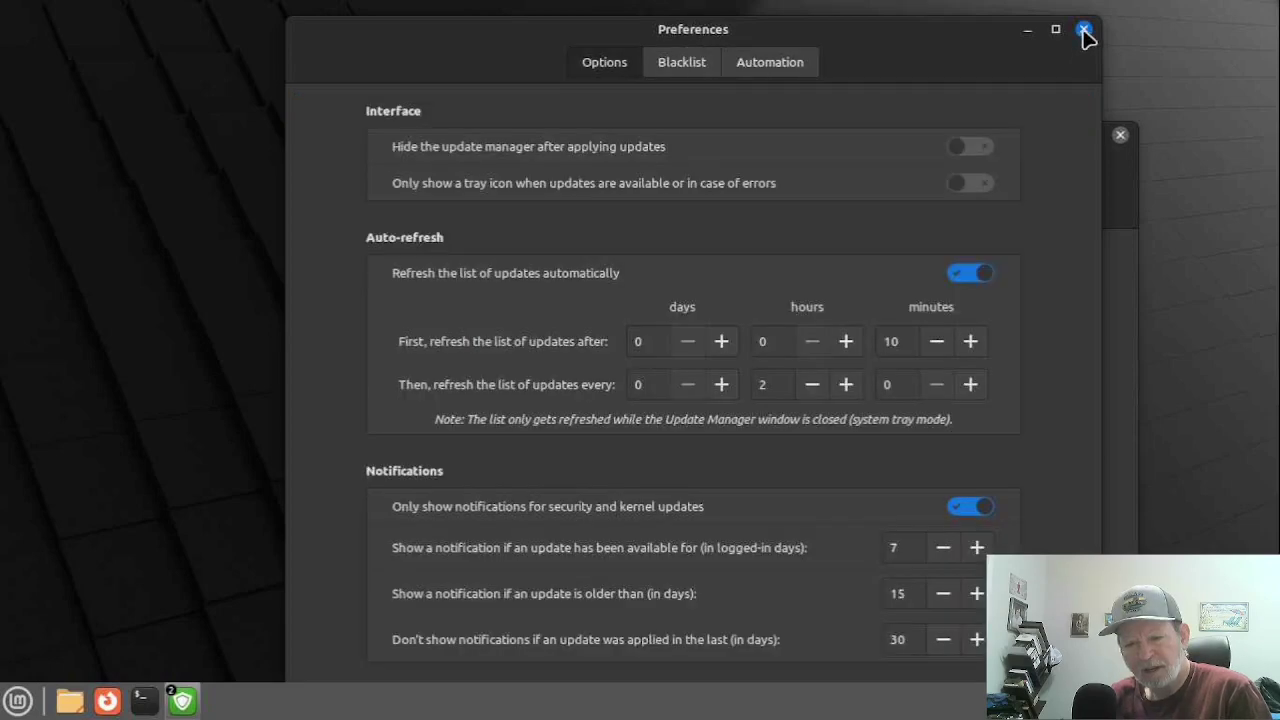
{"action": "left_click", "coordinate": [1083, 31]}
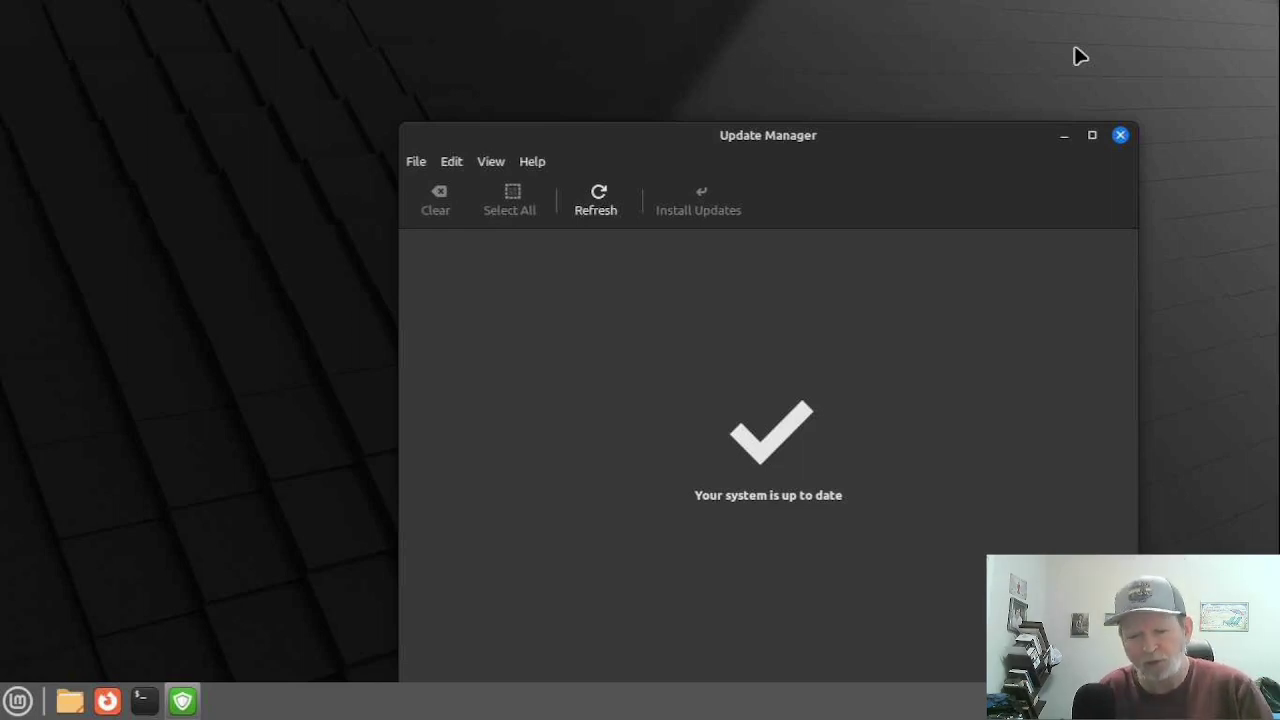
{"action": "left_click", "coordinate": [1120, 135]}
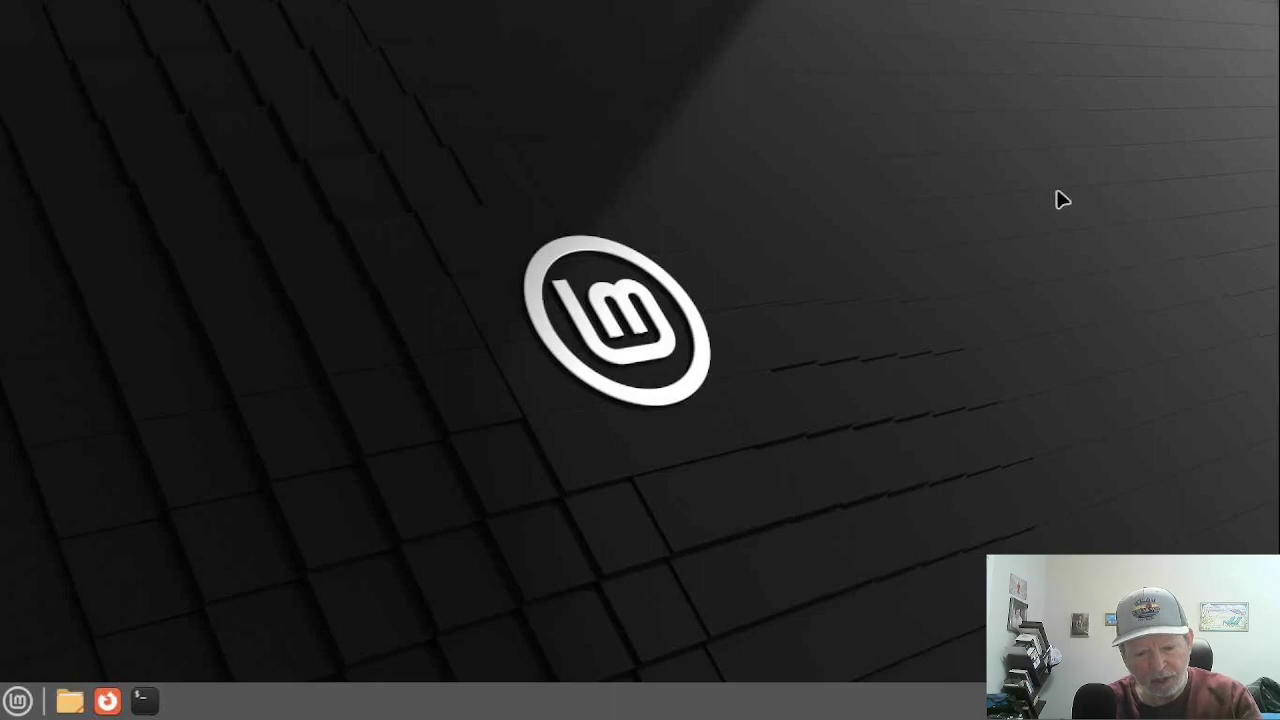
- Look in the Downloads folder in the file manager, check the actions available for obs-teleport.so, and close the window
{"action": "key", "text": "super+e"}
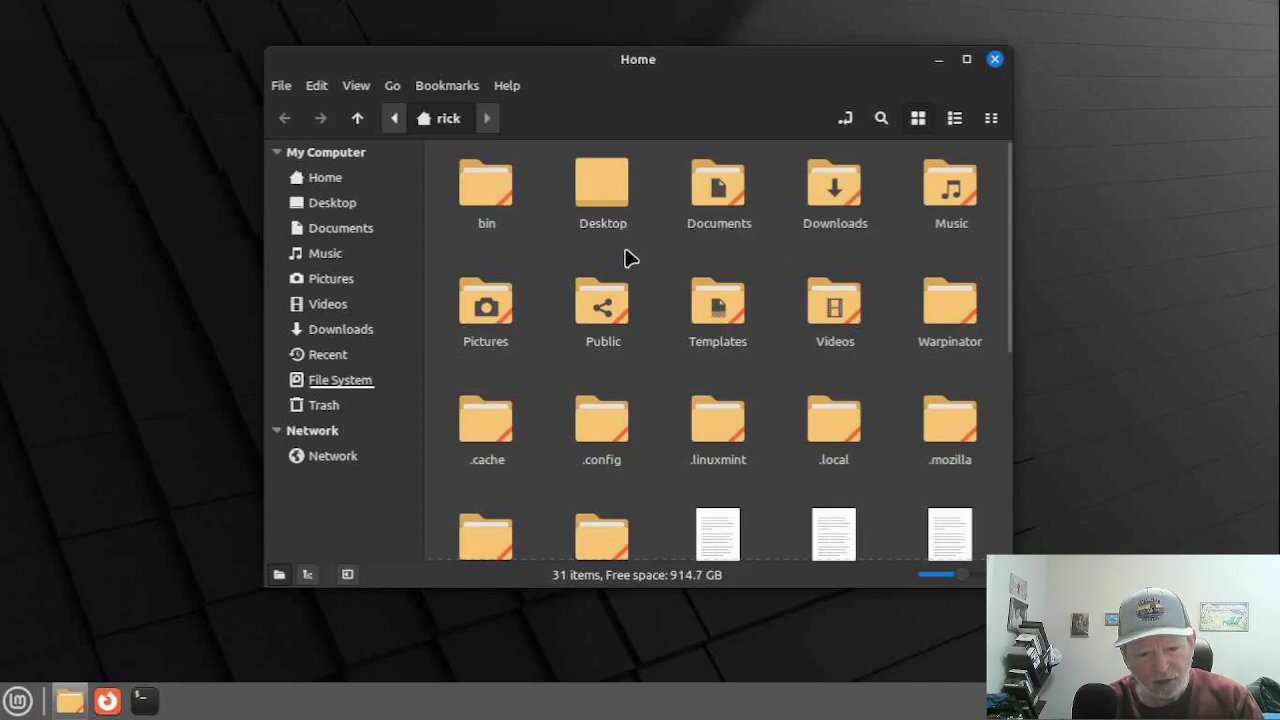
{"action": "left_click", "coordinate": [341, 338]}
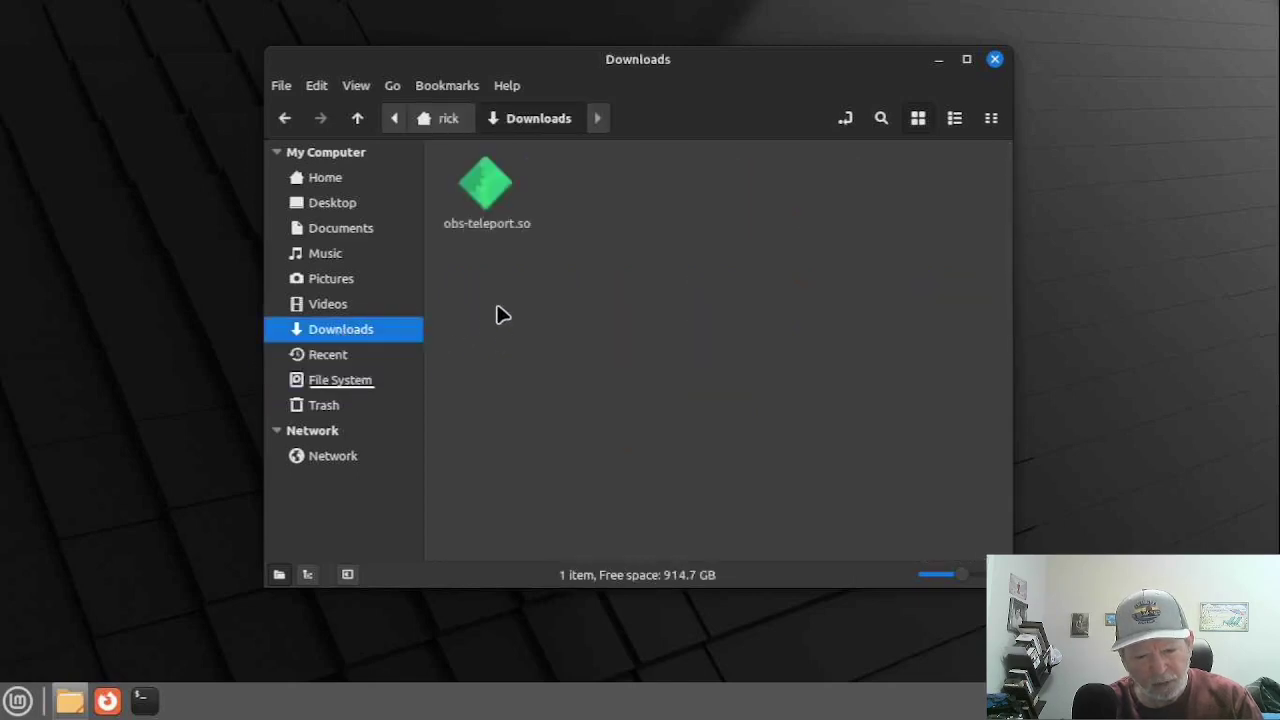
{"action": "right_click", "coordinate": [490, 200]}
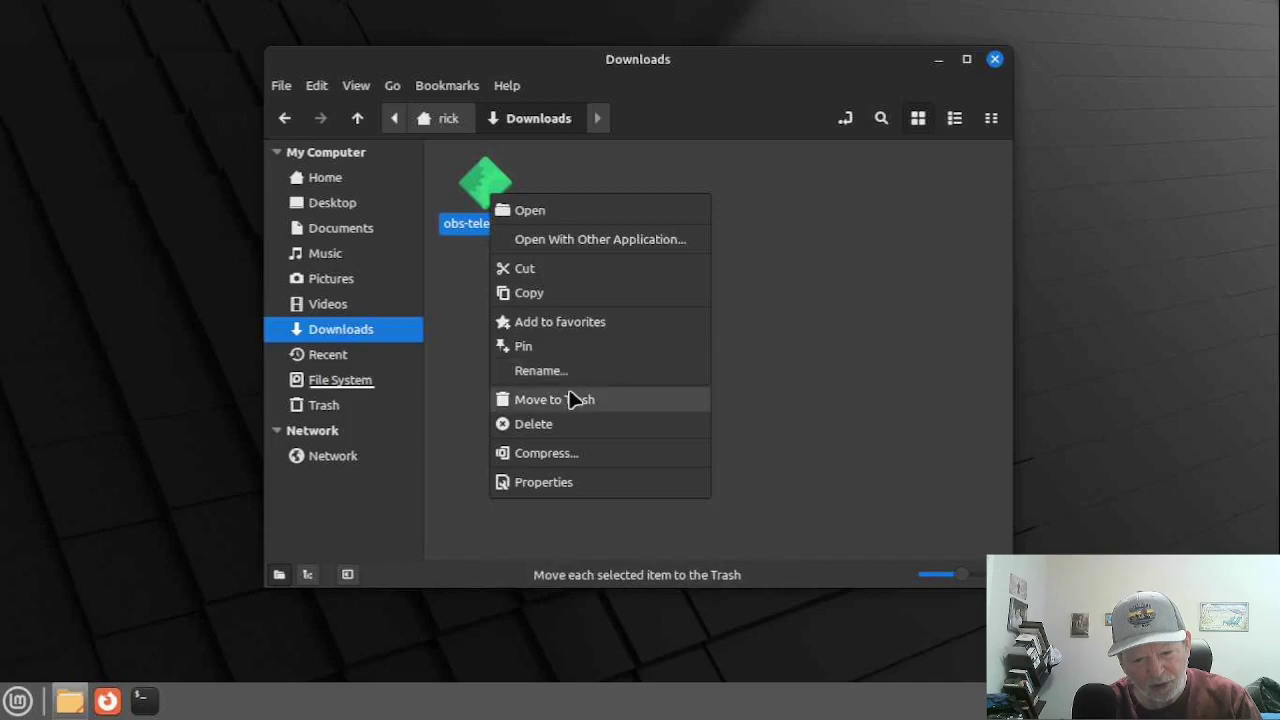
{"action": "left_click", "coordinate": [800, 446]}
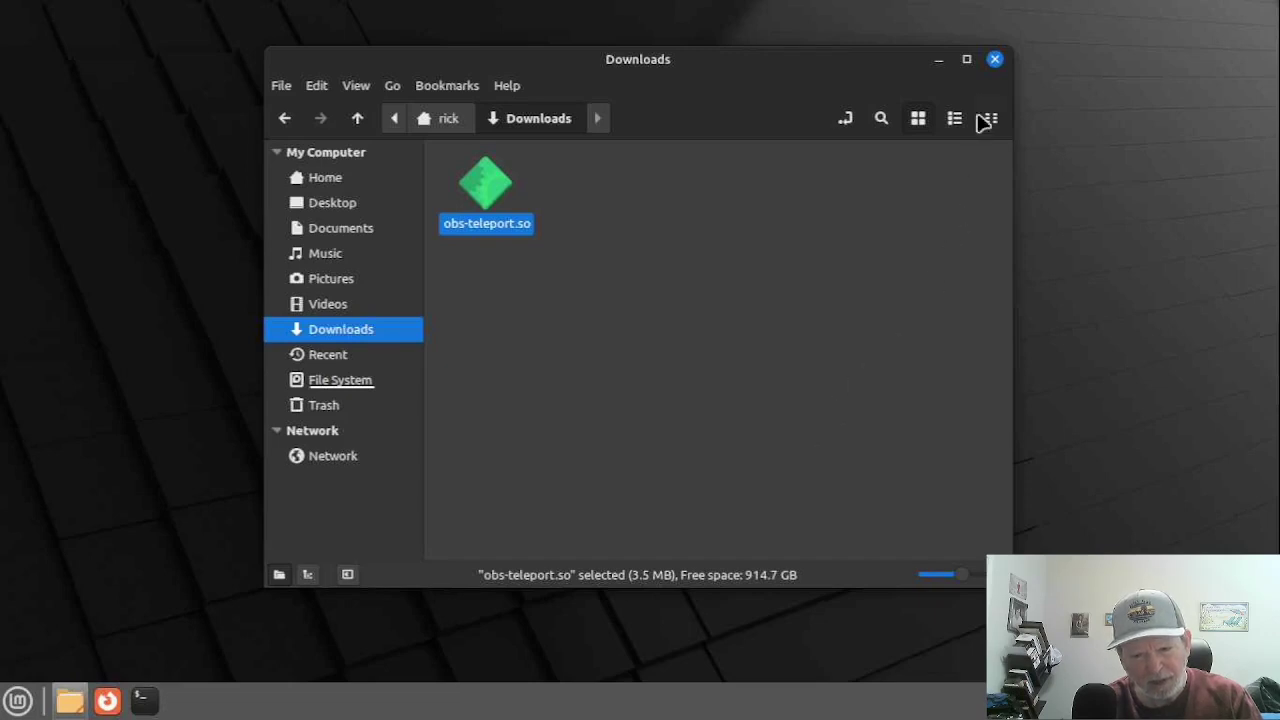
{"action": "left_click", "coordinate": [994, 60]}
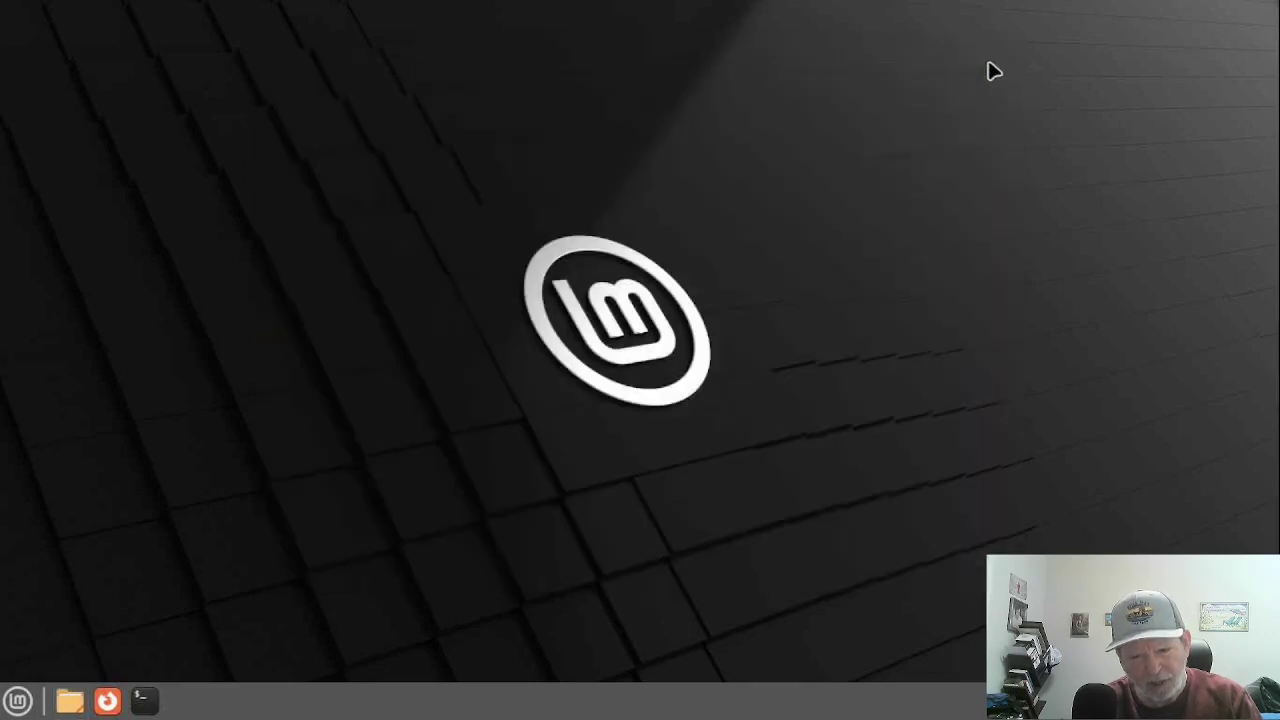
- Search the web for "linux mint" in Firefox and open the official Linux Mint download page
{"action": "left_click", "coordinate": [110, 697]}
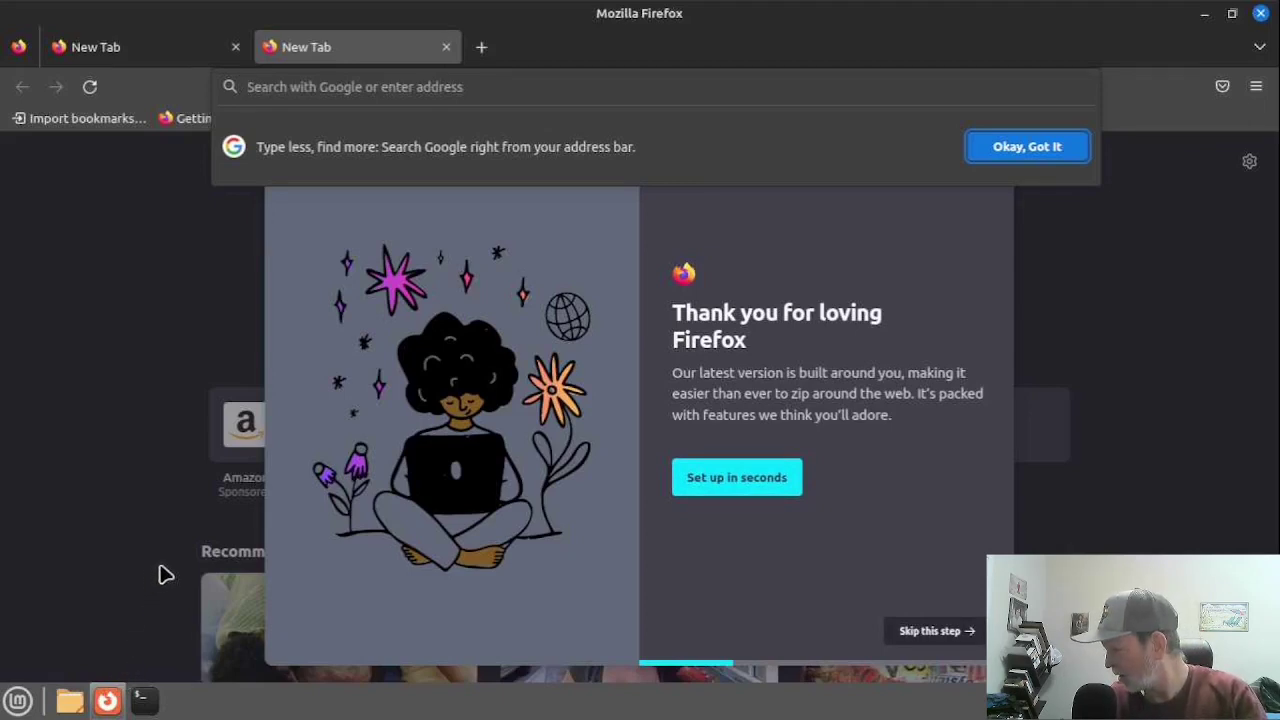
{"action": "type", "text": "linu"}
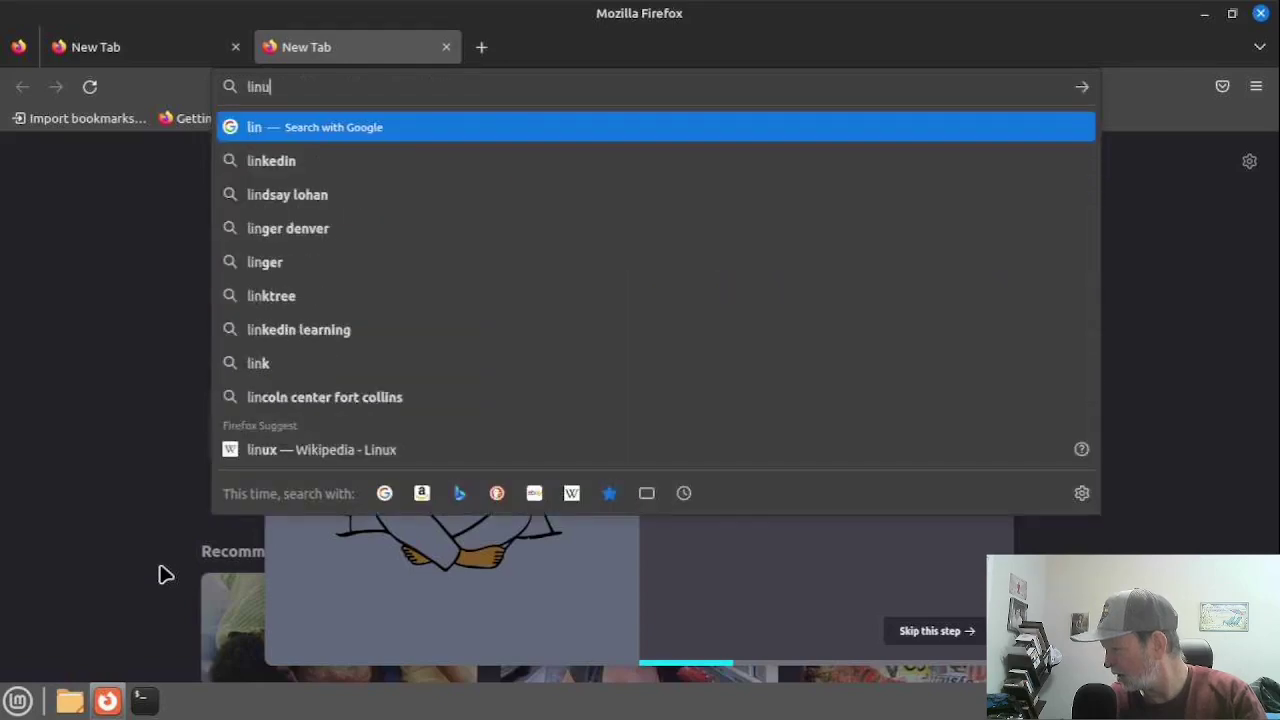
{"action": "type", "text": "x mint"}
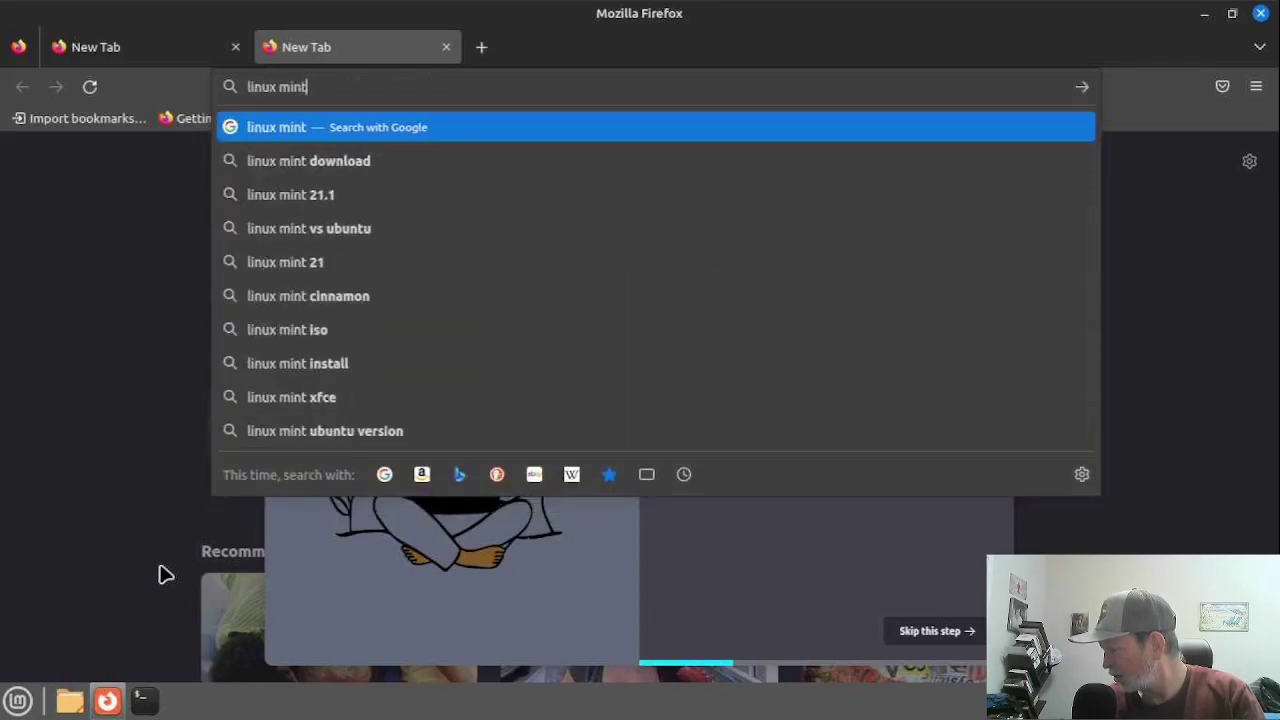
{"action": "key", "text": "Return"}
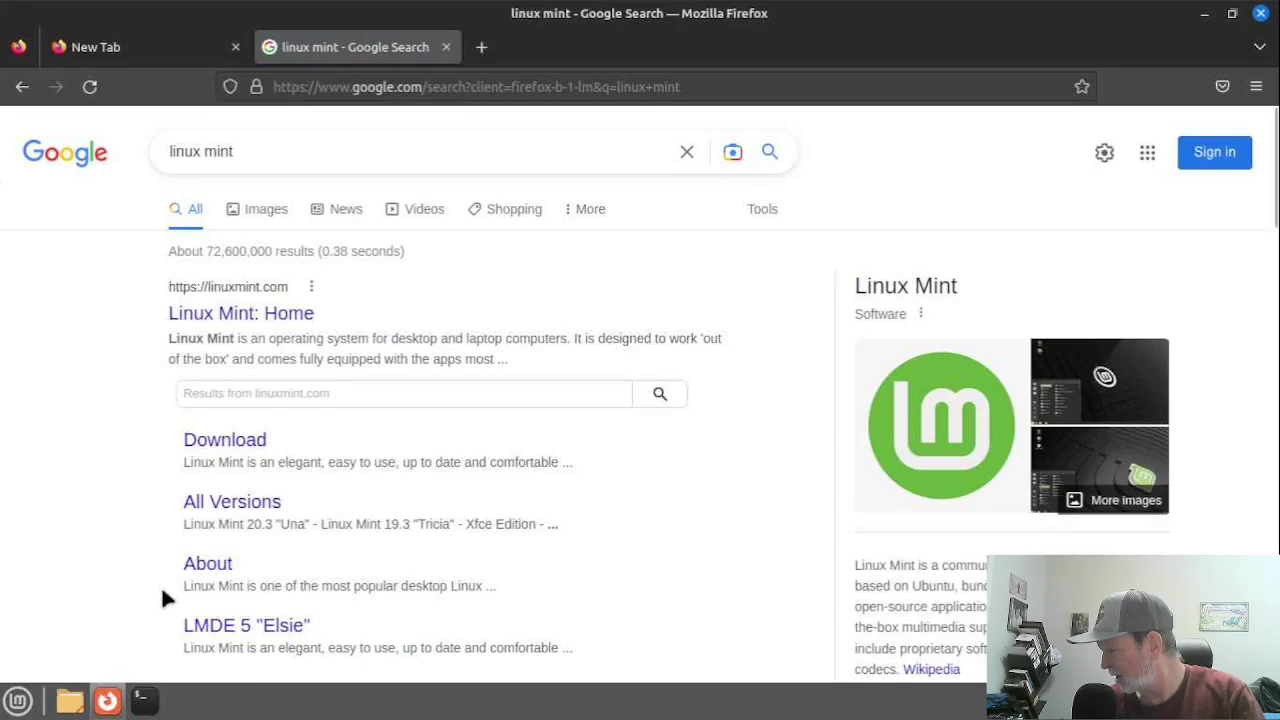
{"action": "left_click", "coordinate": [204, 441]}
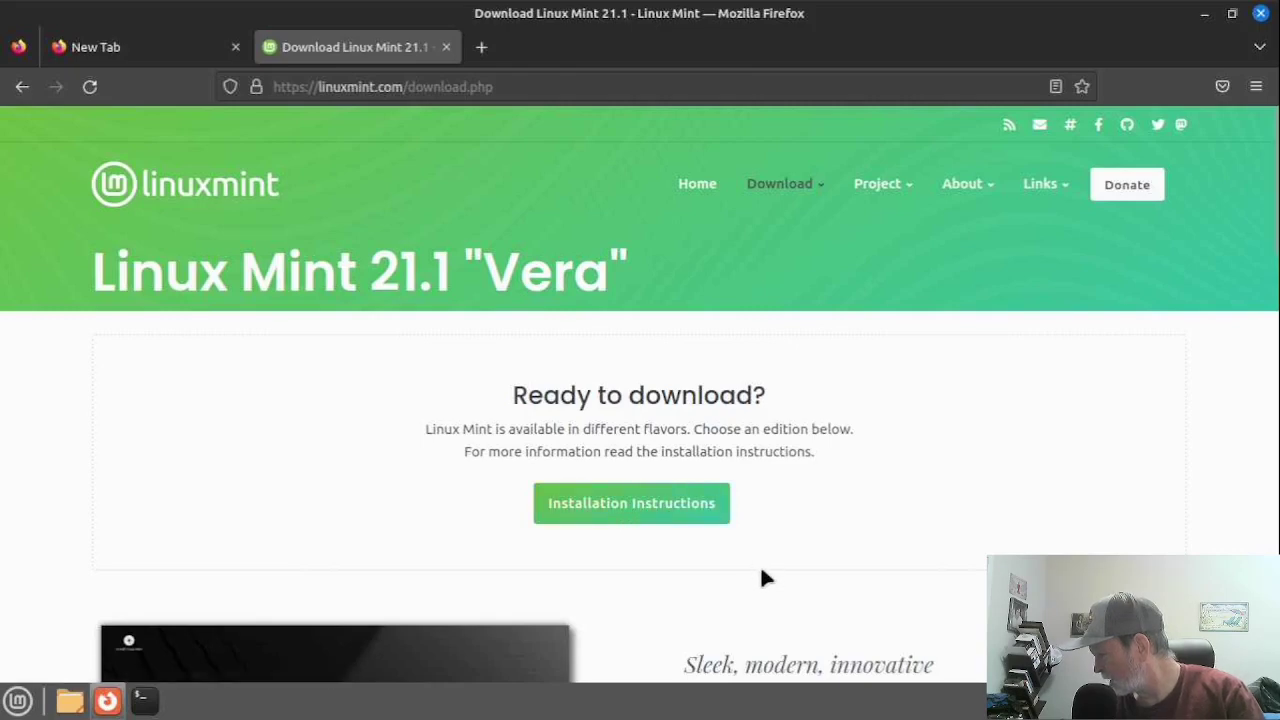
- Download the Linux Mint 21.1 Cinnamon Edition 64-bit ISO from the Clarkson University mirror
{"action": "scroll", "coordinate": [781, 615], "scroll_direction": "down", "scroll_amount": 3}
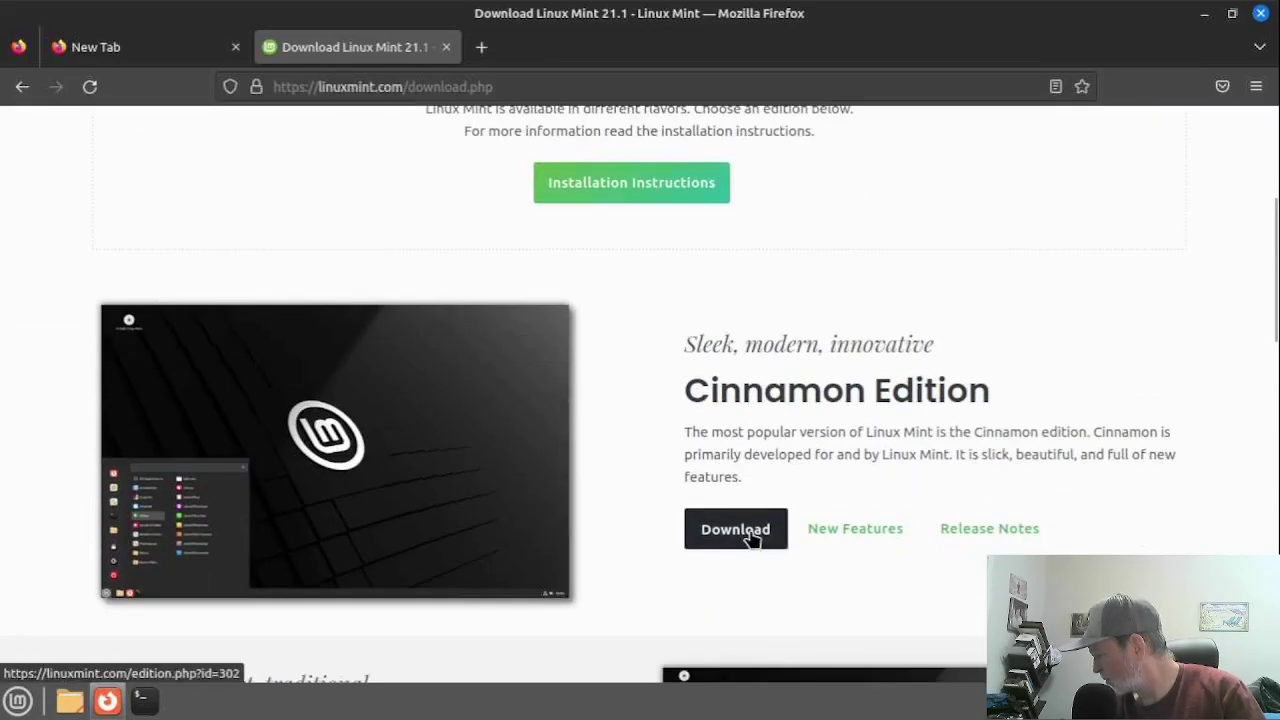
{"action": "left_click", "coordinate": [750, 532]}
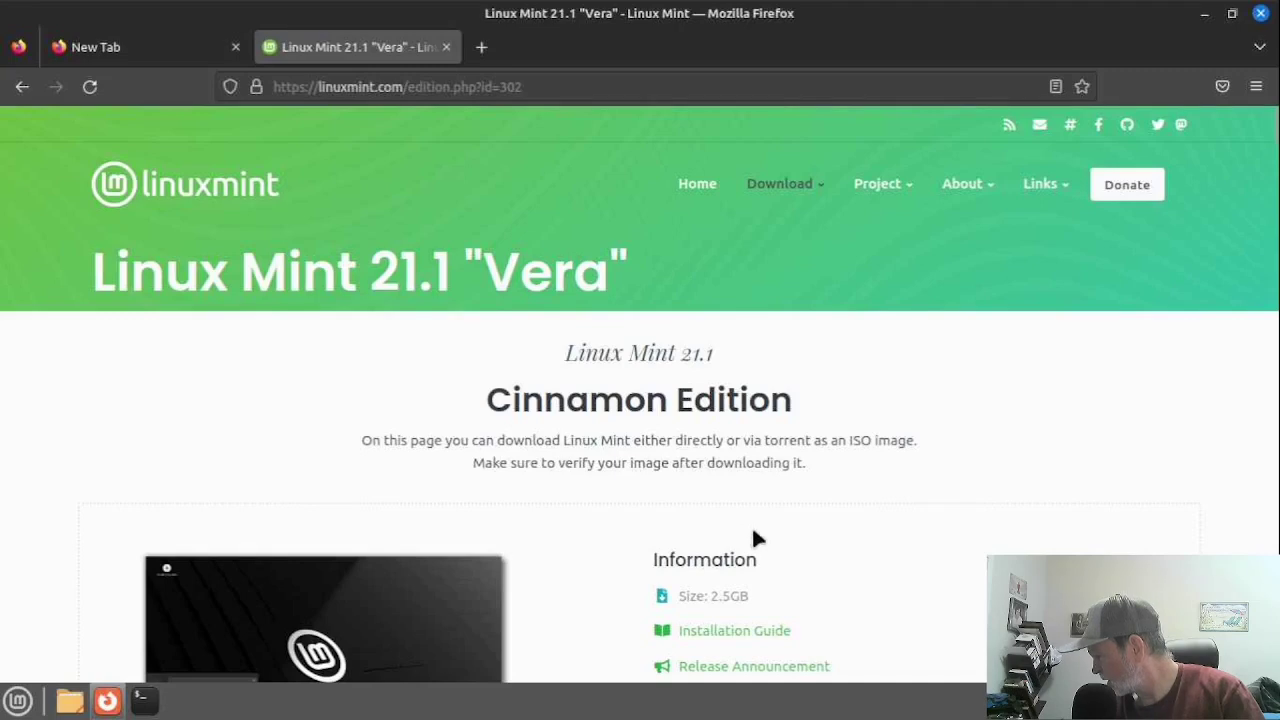
{"action": "scroll", "coordinate": [756, 538], "scroll_direction": "down", "scroll_amount": 7}
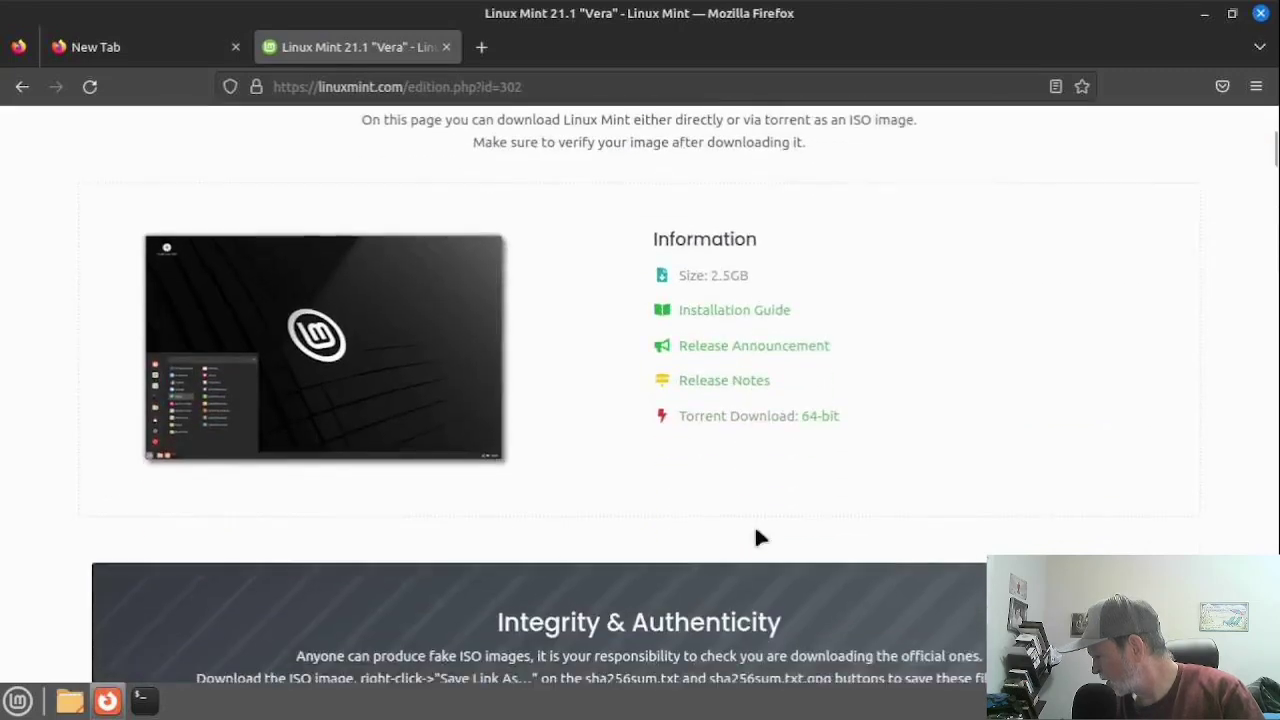
{"action": "scroll", "coordinate": [759, 532], "scroll_direction": "down", "scroll_amount": 3}
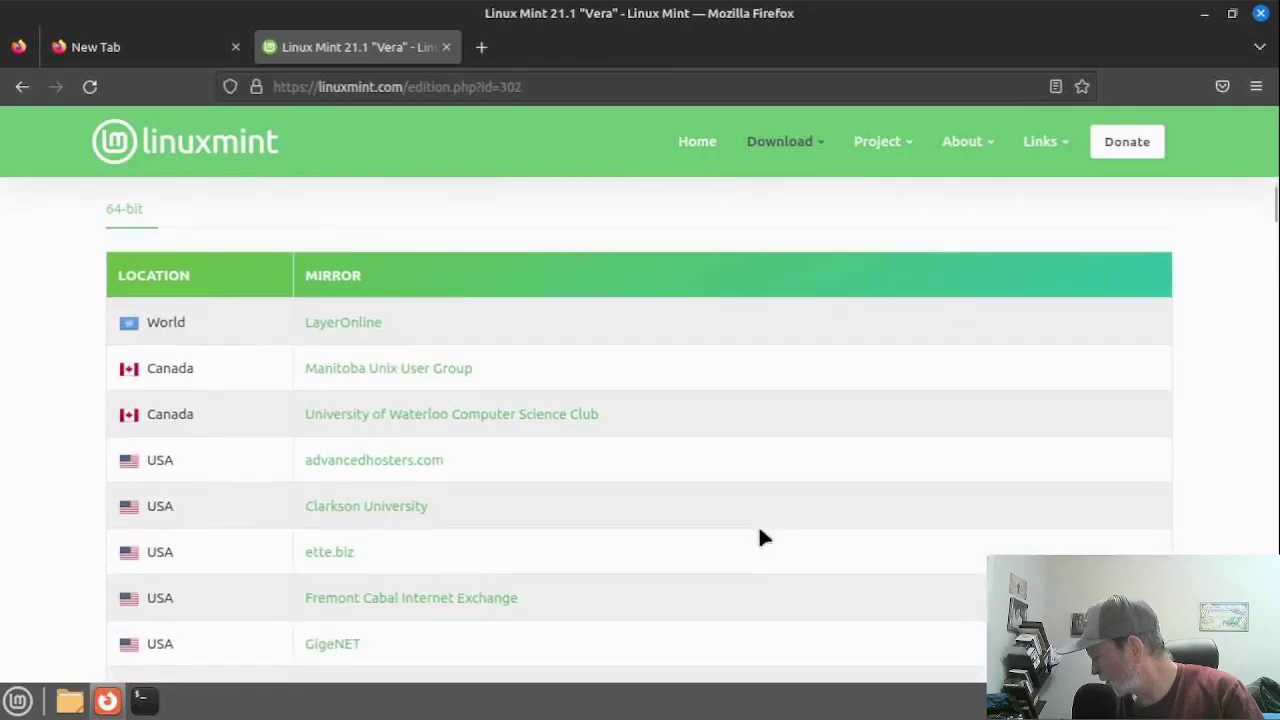
{"action": "scroll", "coordinate": [760, 535], "scroll_direction": "down", "scroll_amount": 1}
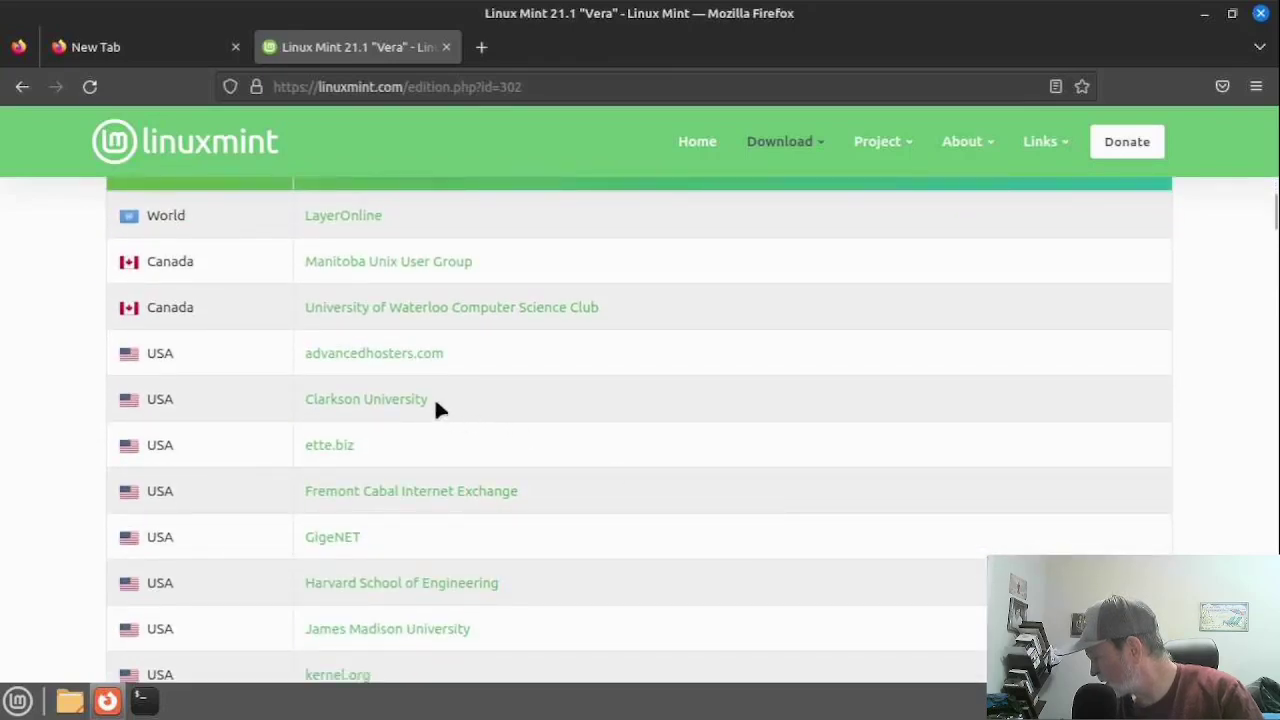
{"action": "left_click", "coordinate": [403, 400]}
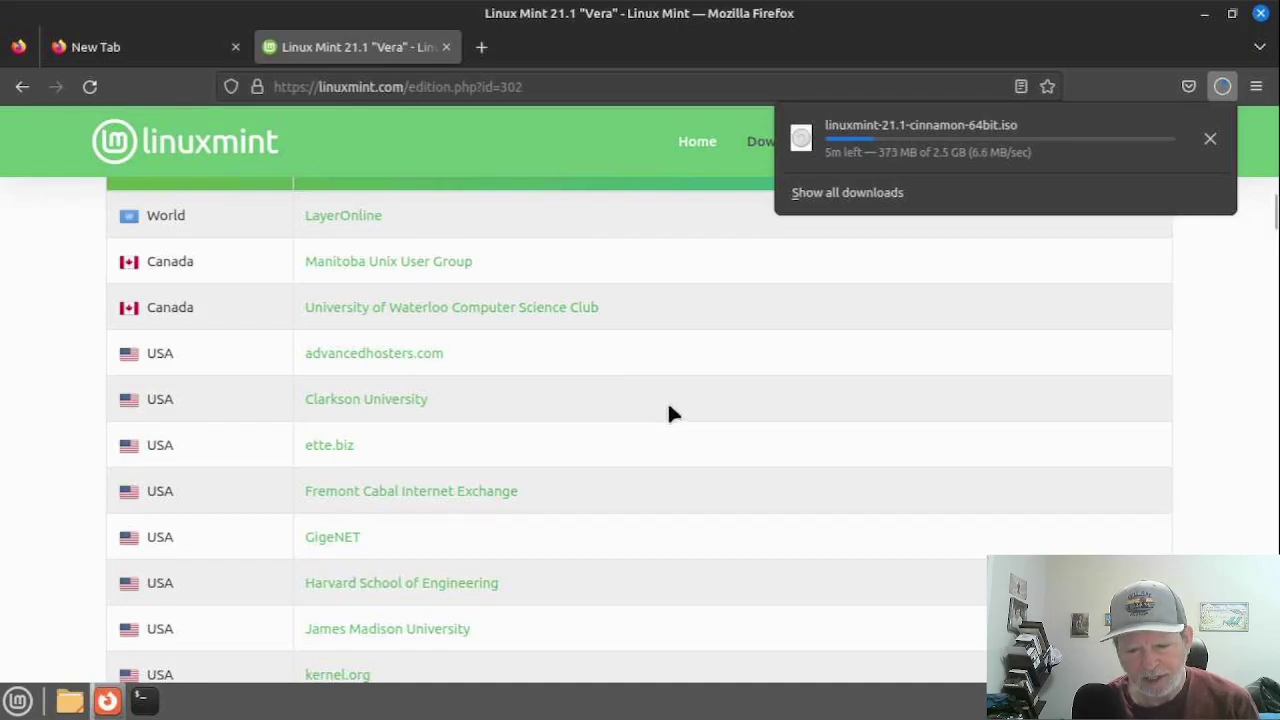
{"action": "left_click", "coordinate": [594, 54]}
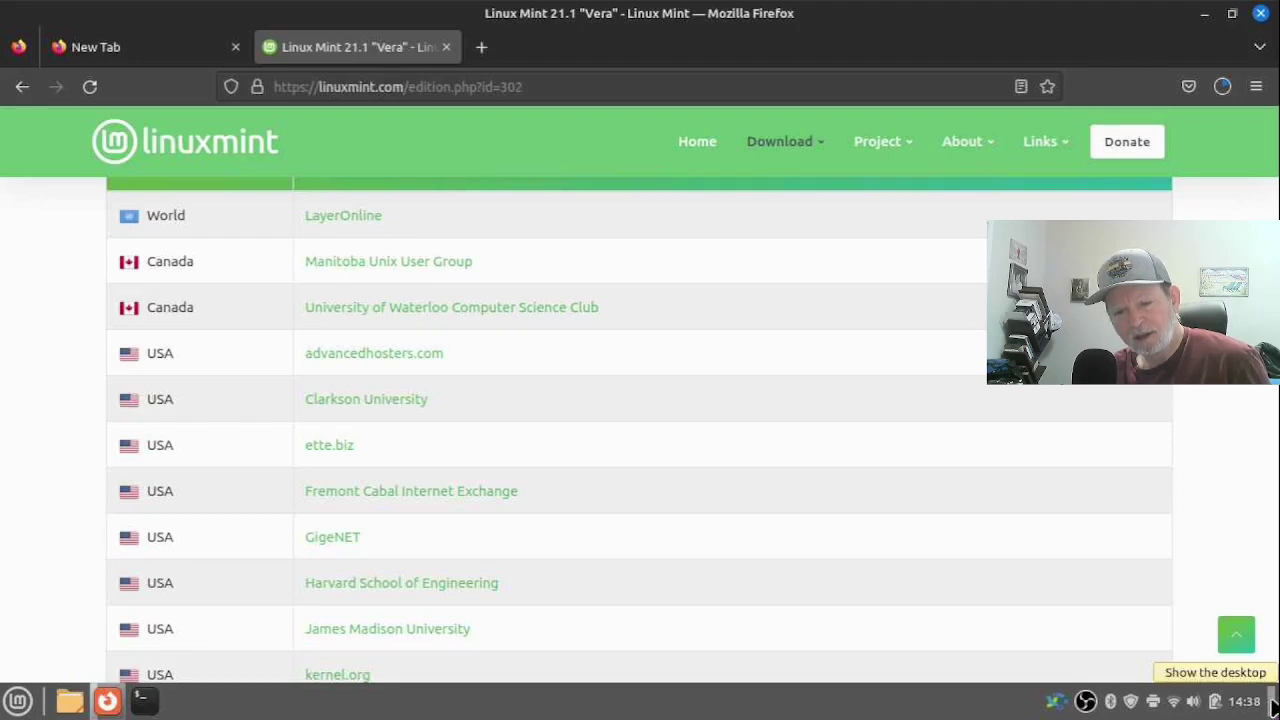
- Show the desktop and bring the Firefox window back
{"action": "left_click", "coordinate": [1272, 706]}
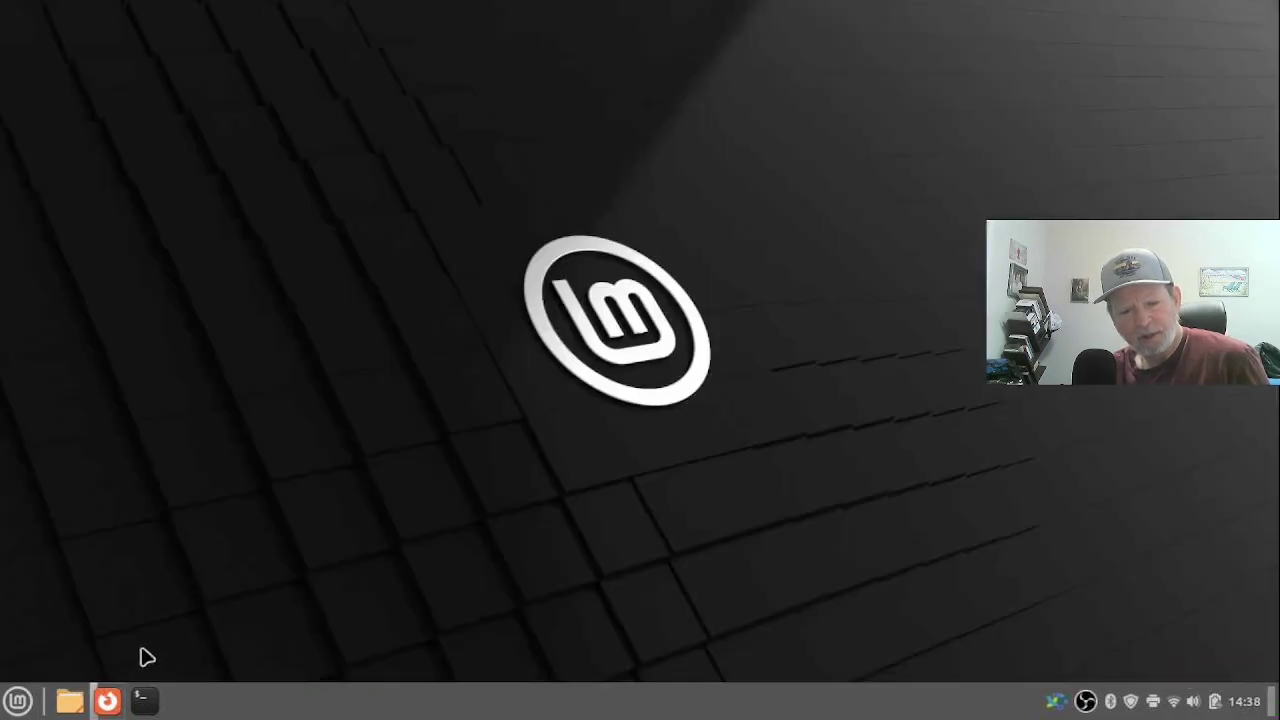
{"action": "mouse_move", "coordinate": [104, 698]}
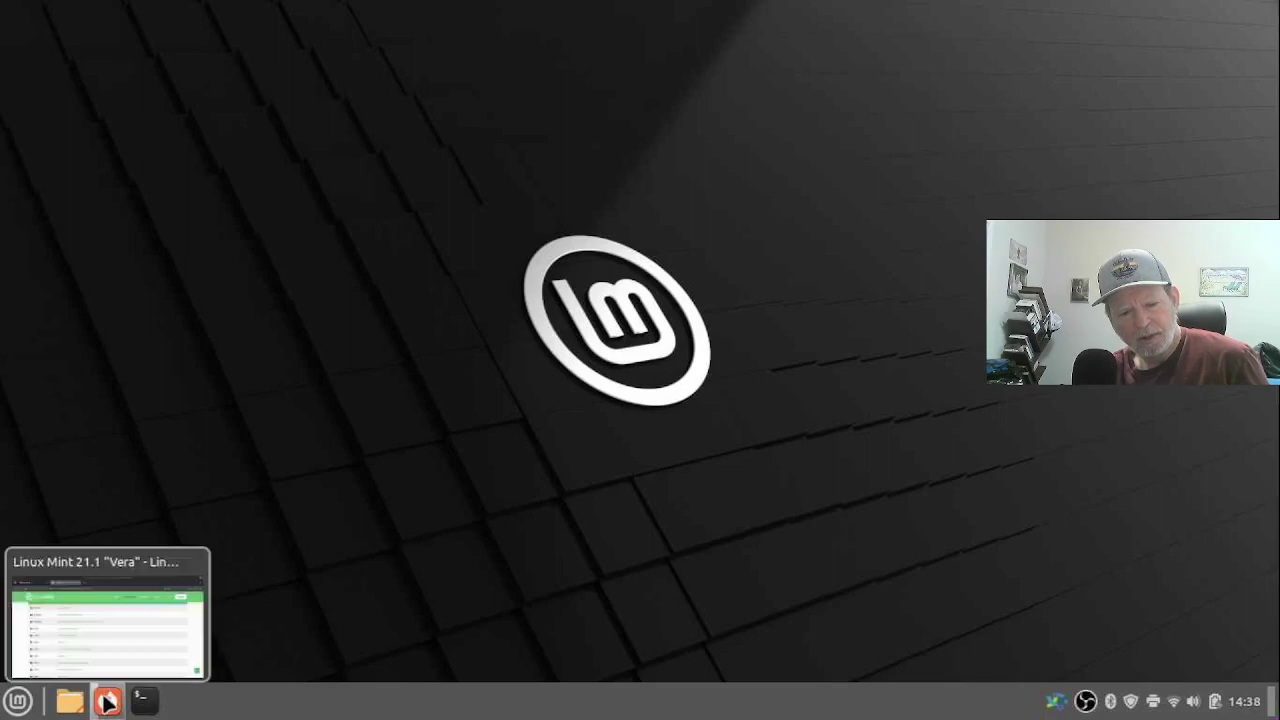
{"action": "left_click", "coordinate": [106, 702]}
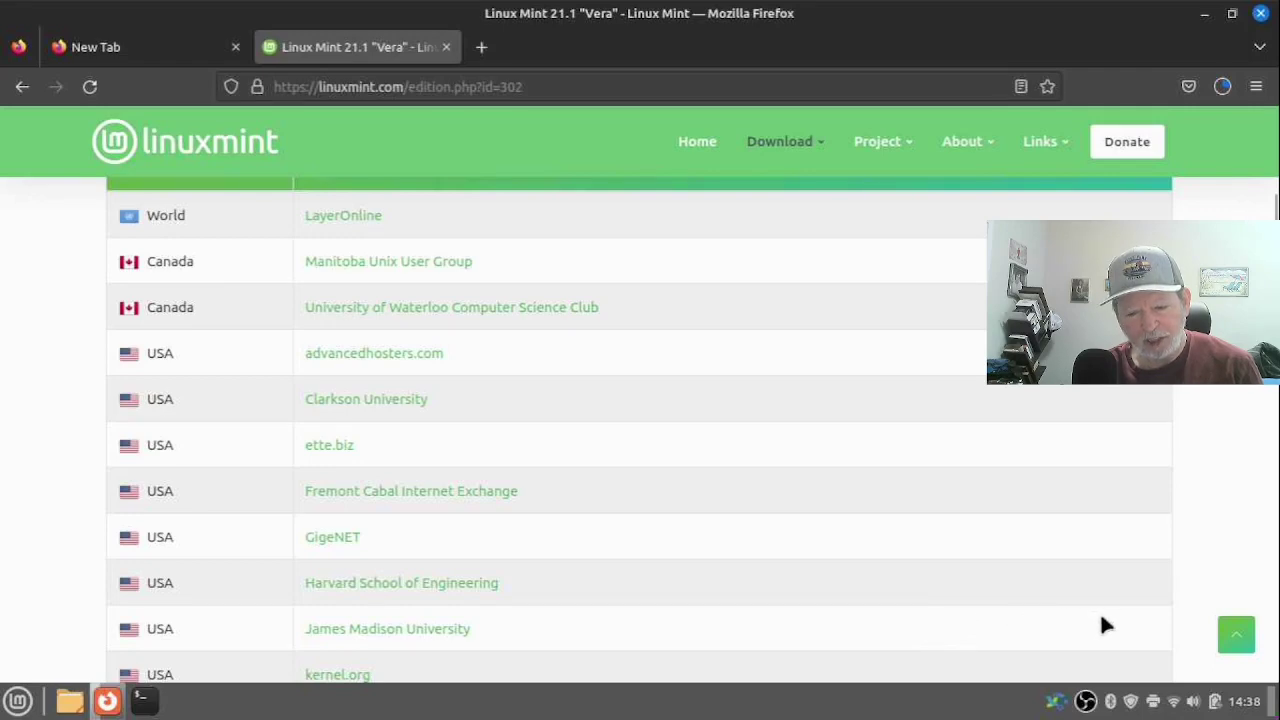
- Open a terminal, run "sudo apt search nala" and enter the account password for sudo
{"action": "key", "text": "ctrl+alt+t"}
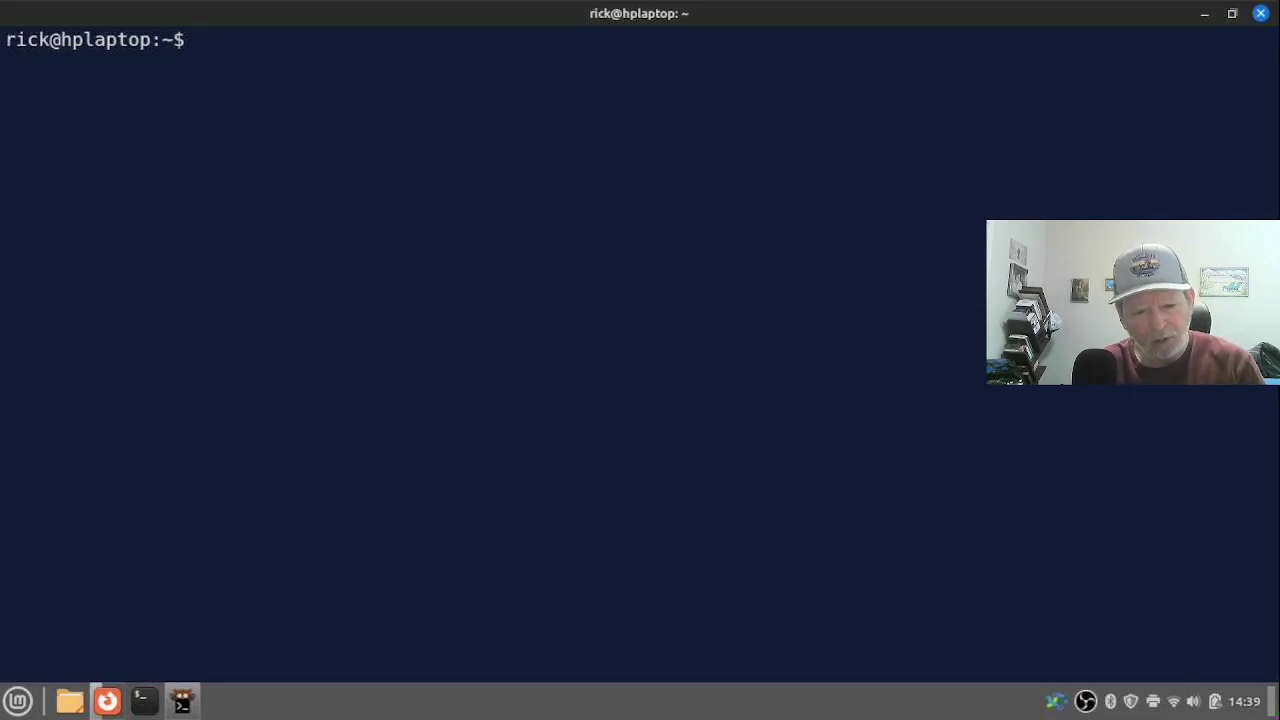
{"action": "type", "text": "sudo apt"}
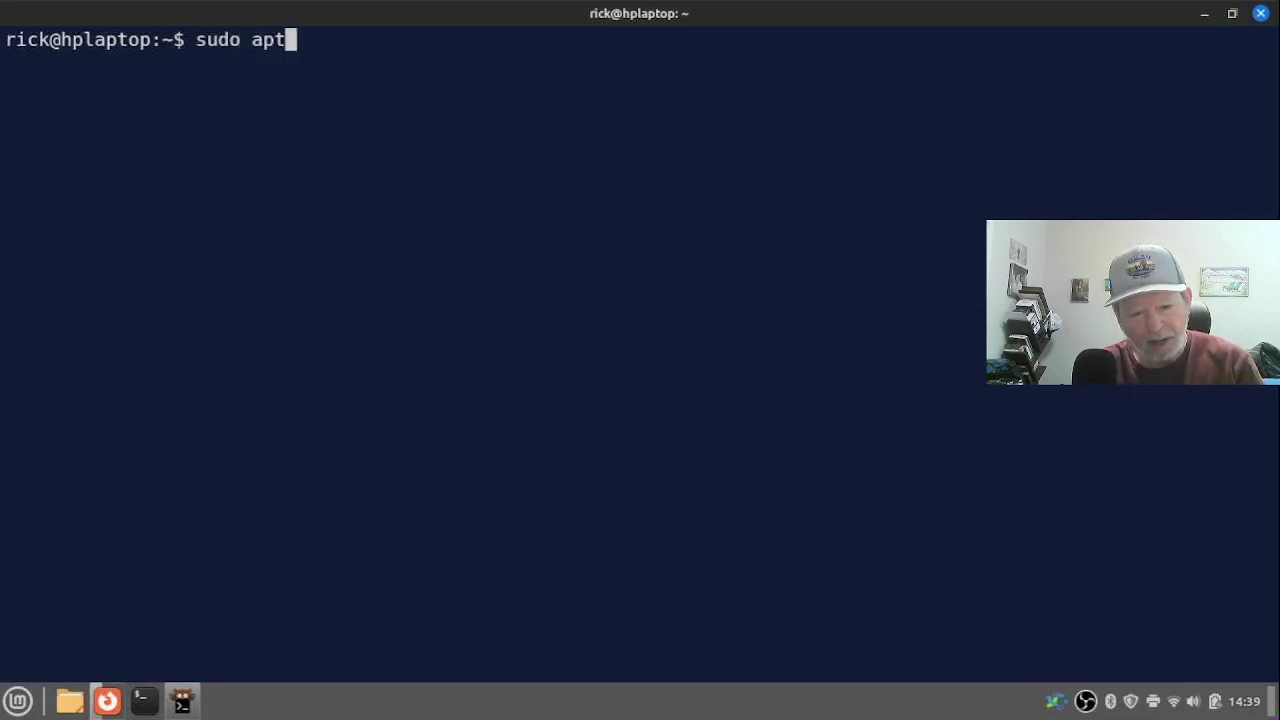
{"action": "type", "text": " search "}
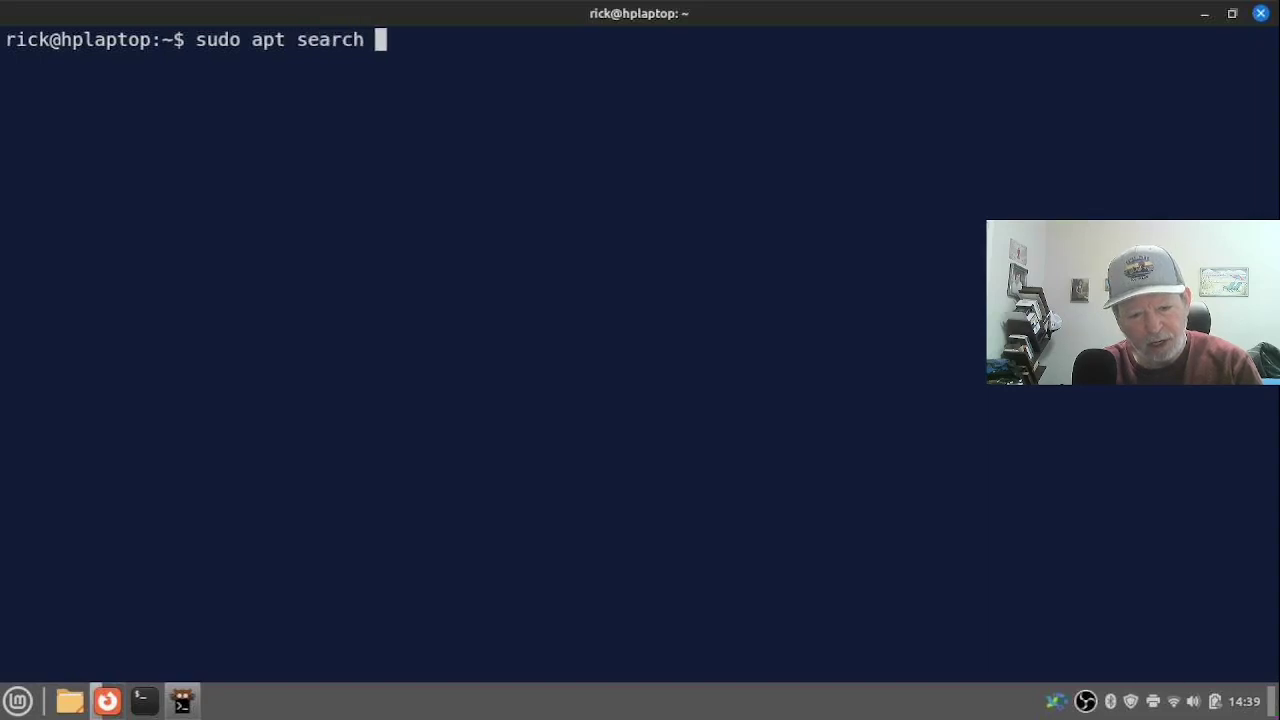
{"action": "type", "text": "nala"}
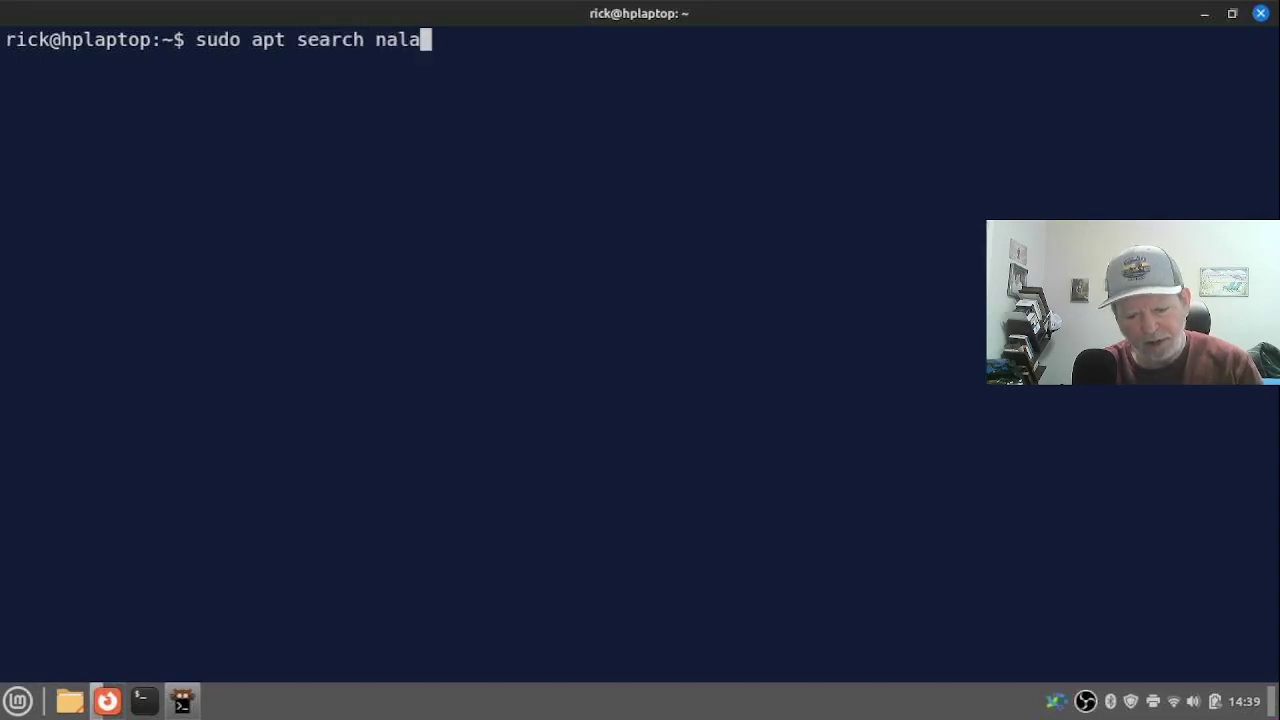
{"action": "key", "text": "Return"}
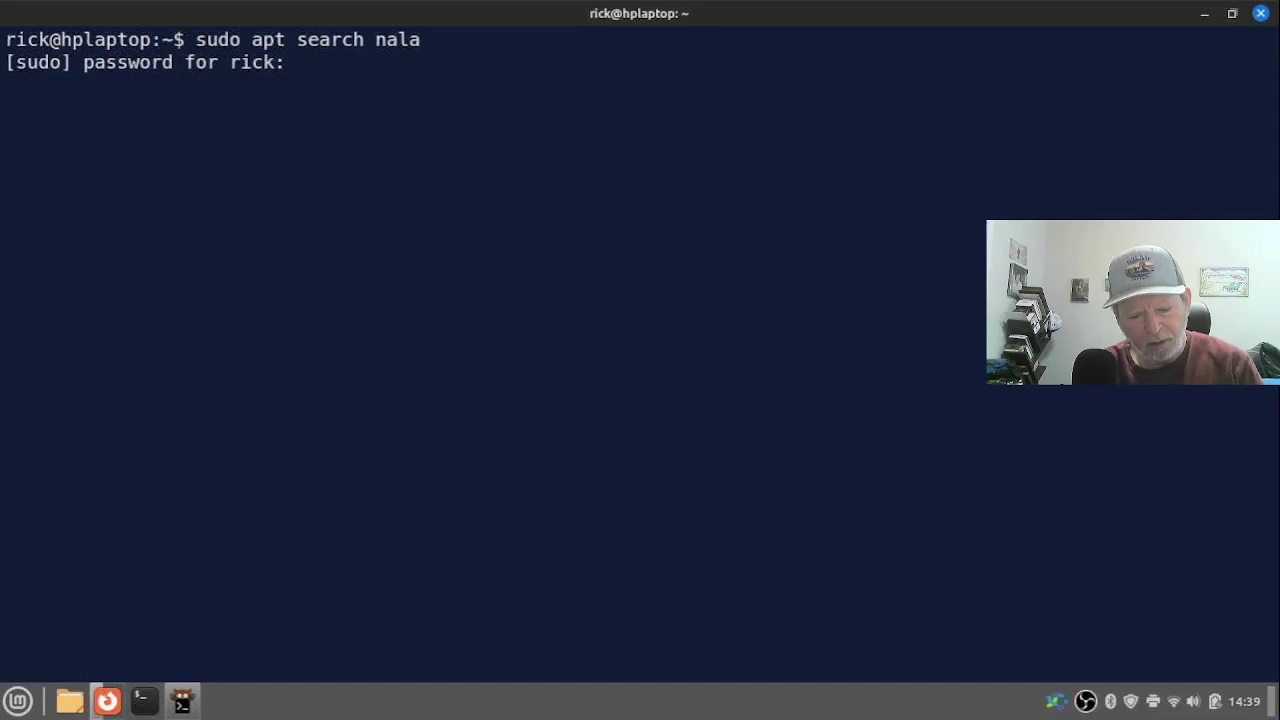
{"action": "type", "text": "*****"}
{"action": "key", "text": "Return"}
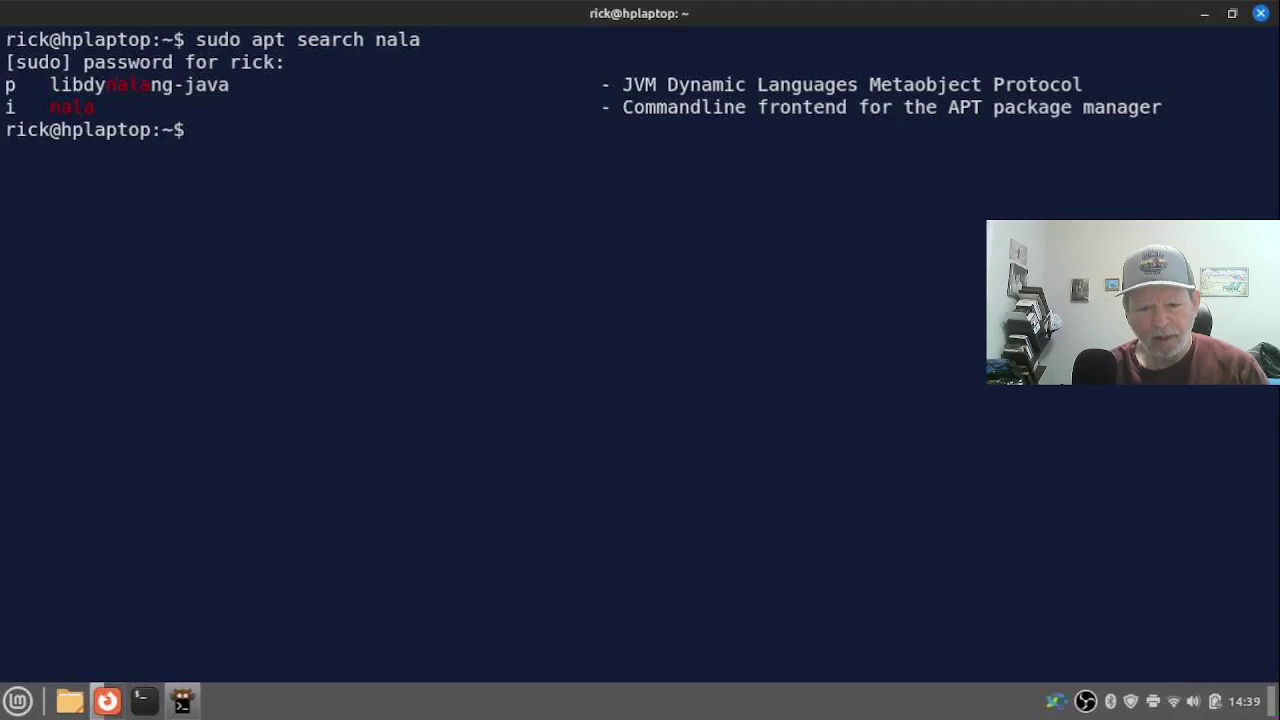
{"action": "type", "text": "nal"}
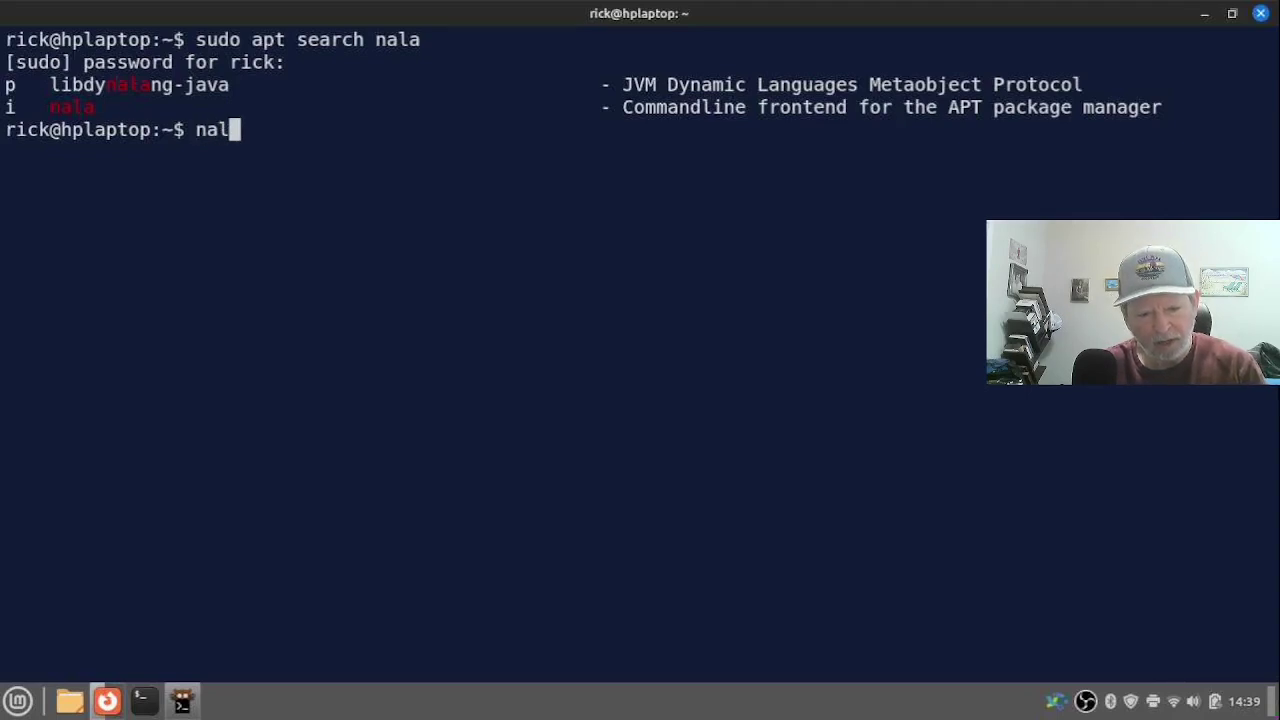
{"action": "type", "text": "a"}
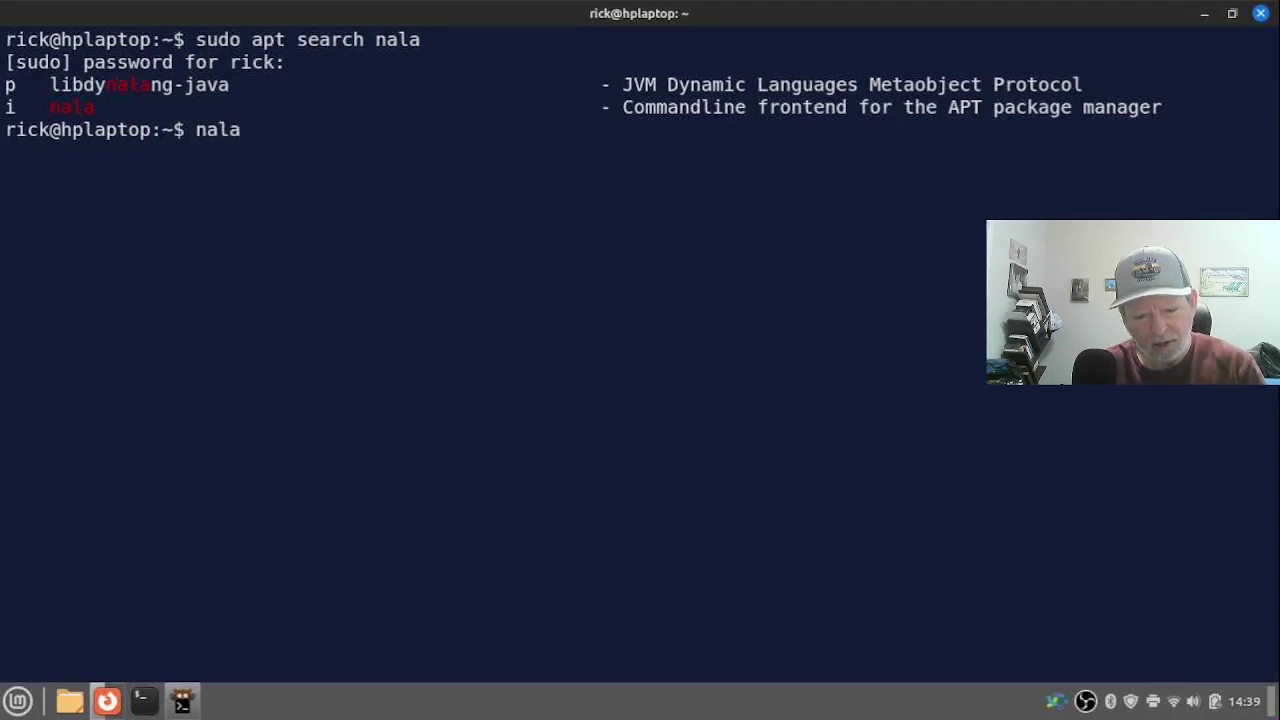
{"action": "key", "text": "BackSpace"}
{"action": "key", "text": "BackSpace"}
{"action": "key", "text": "BackSpace"}
{"action": "key", "text": "BackSpace"}
{"action": "key", "text": "BackSpace"}
- Refresh the package lists by running "sudo nala update"
{"action": "type", "text": "su"}
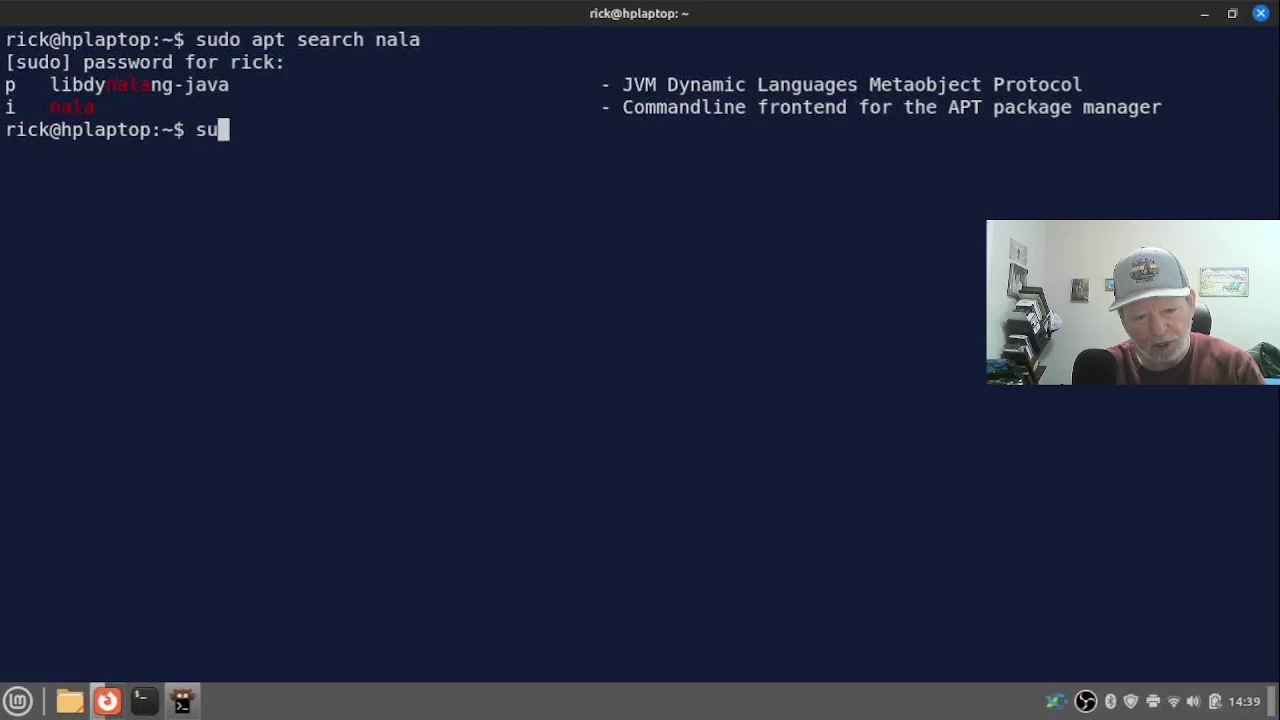
{"action": "type", "text": "do an"}
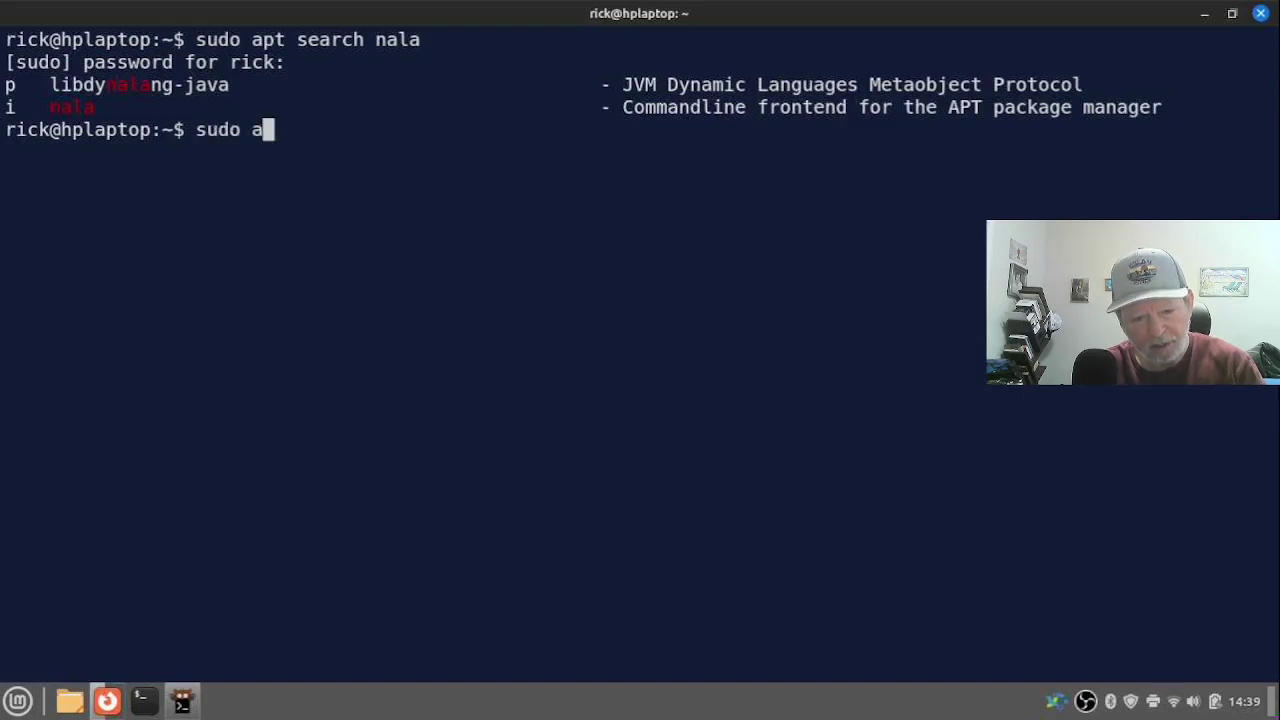
{"action": "key", "text": "BackSpace"}
{"action": "key", "text": "BackSpace"}
{"action": "type", "text": "nala"}
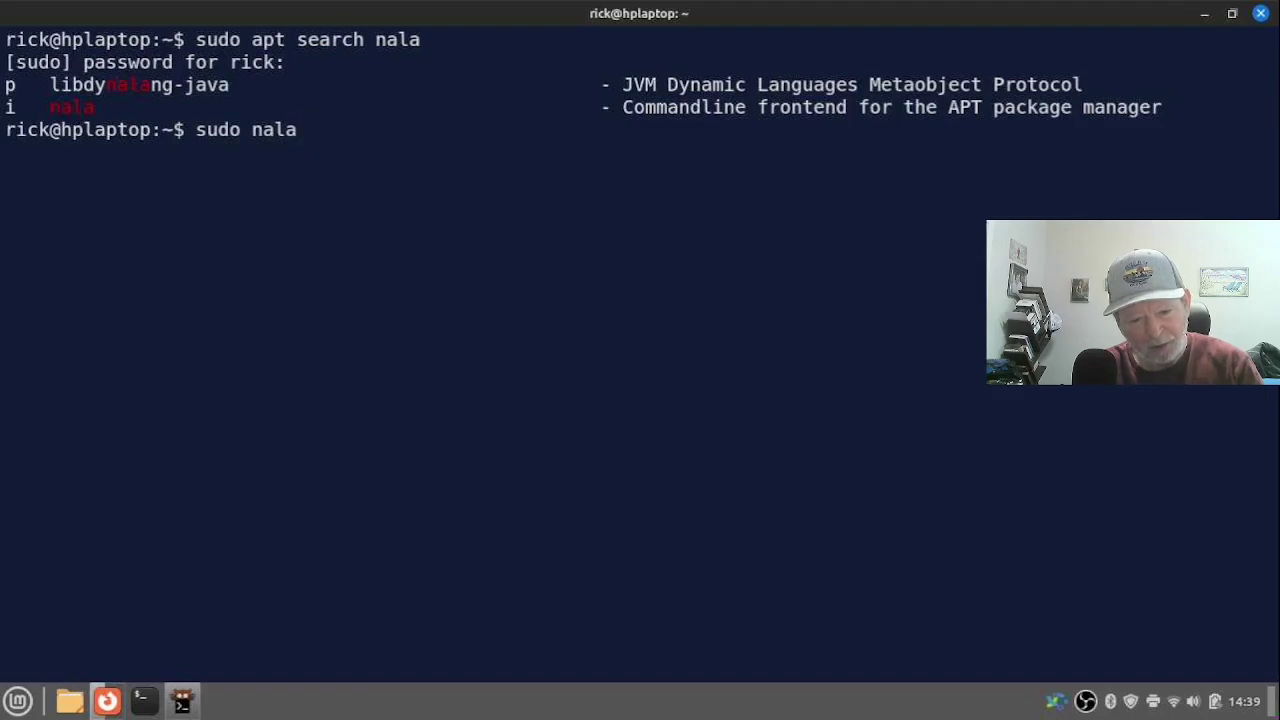
{"action": "type", "text": " update"}
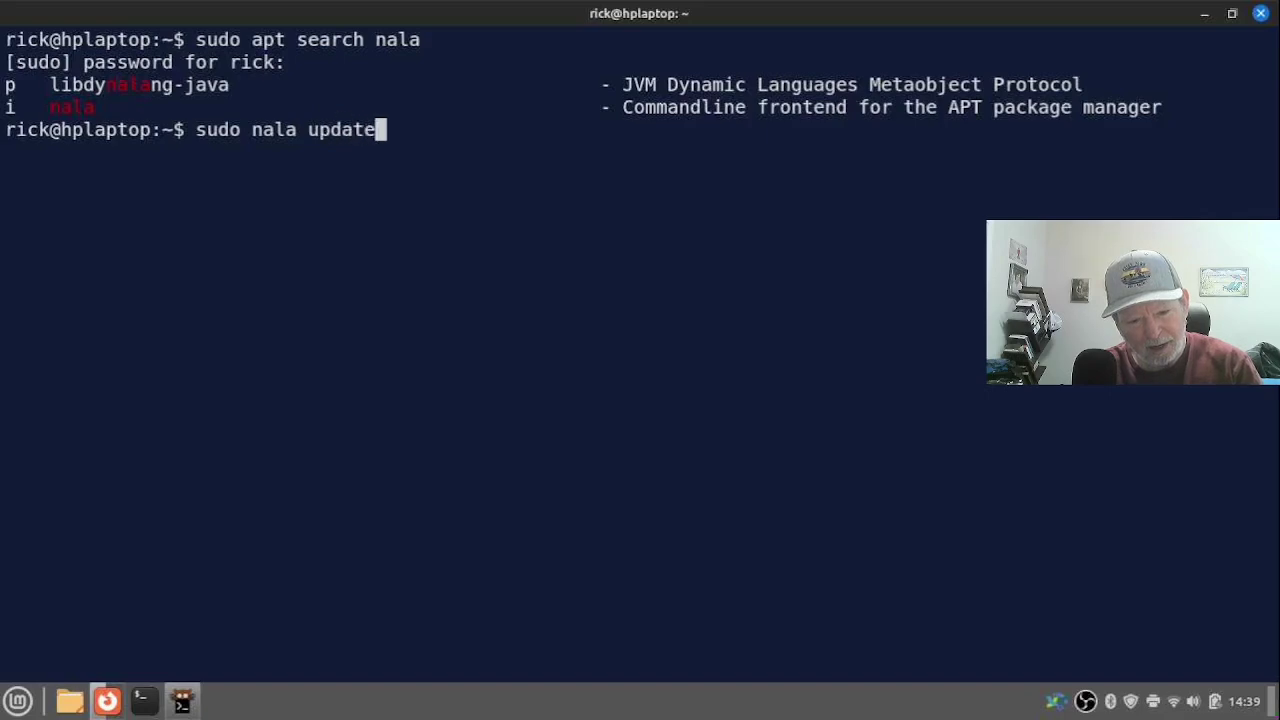
{"action": "key", "text": "Return"}
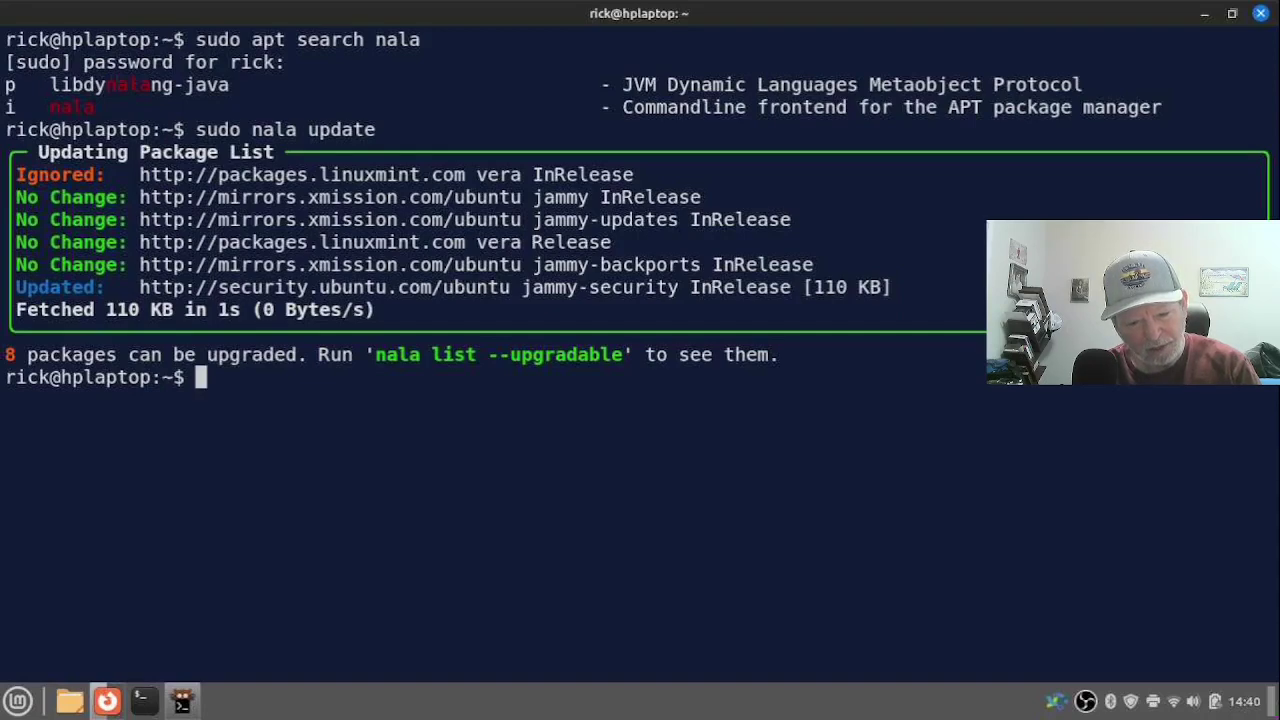
- Run "sudo nala upgrade" and answer n to decline continuing
{"action": "type", "text": "sudo"}
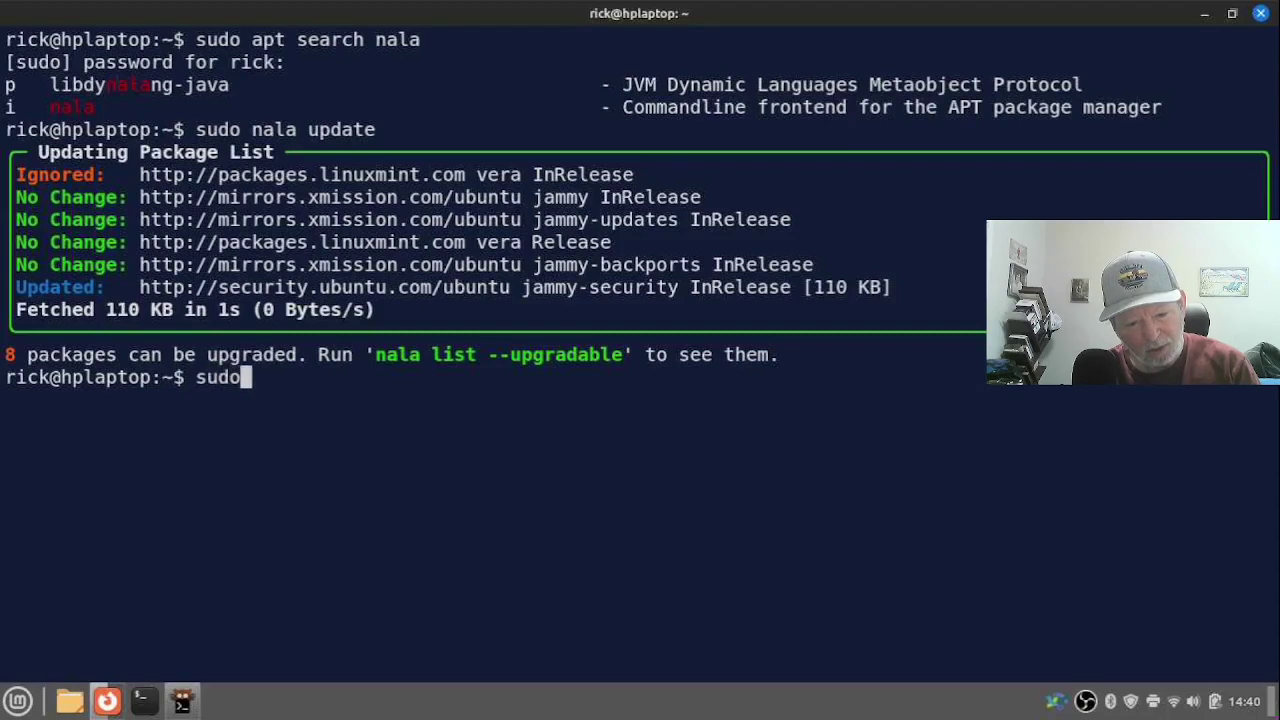
{"action": "type", "text": " nala "}
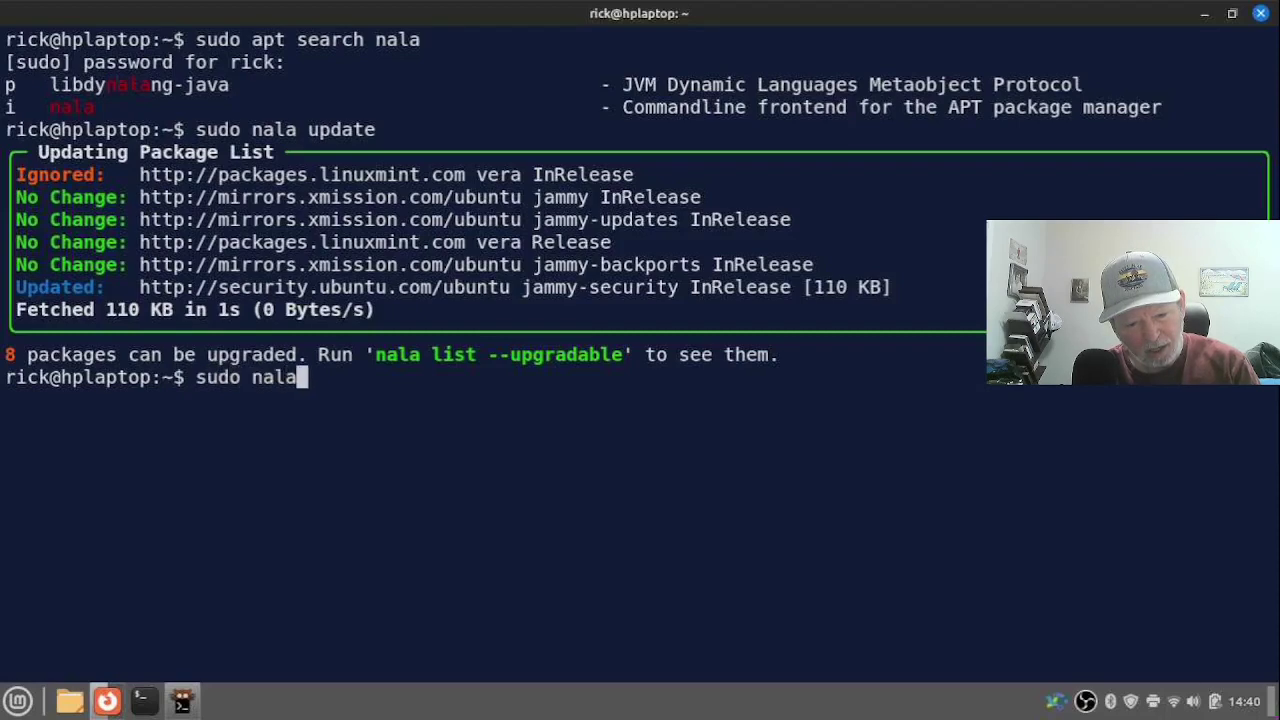
{"action": "type", "text": "upgrade"}
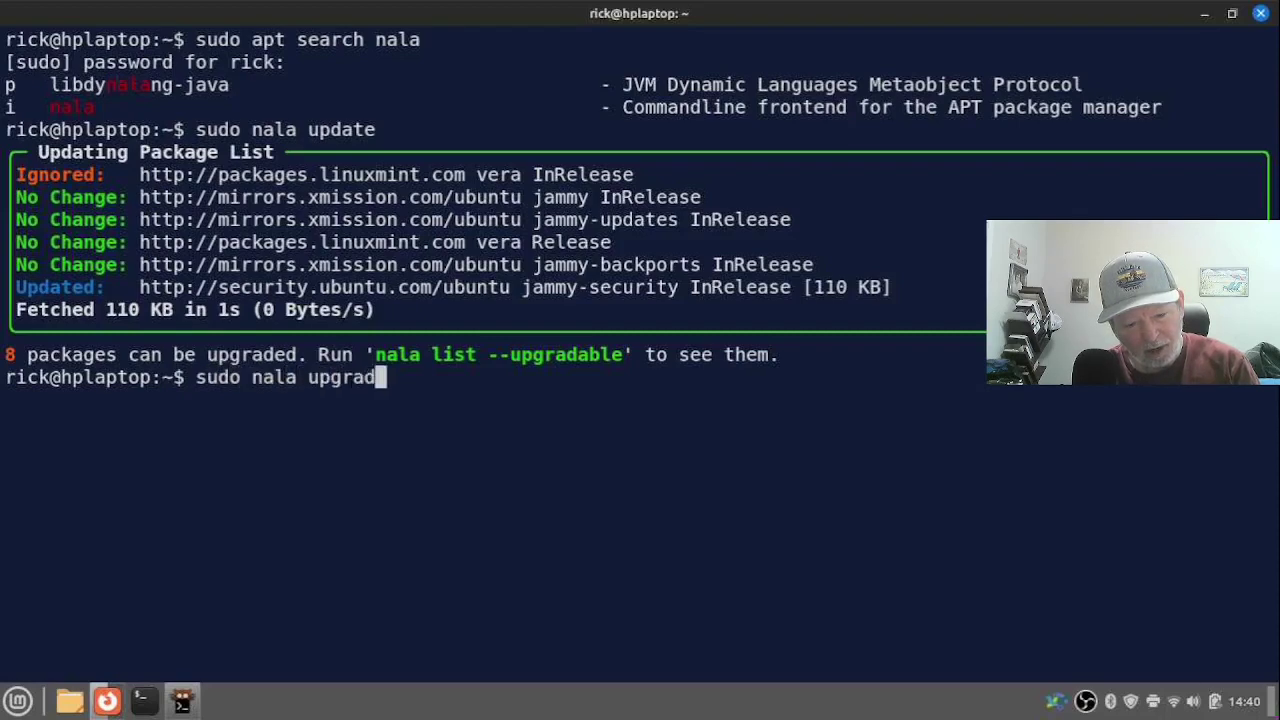
{"action": "key", "text": "Return"}
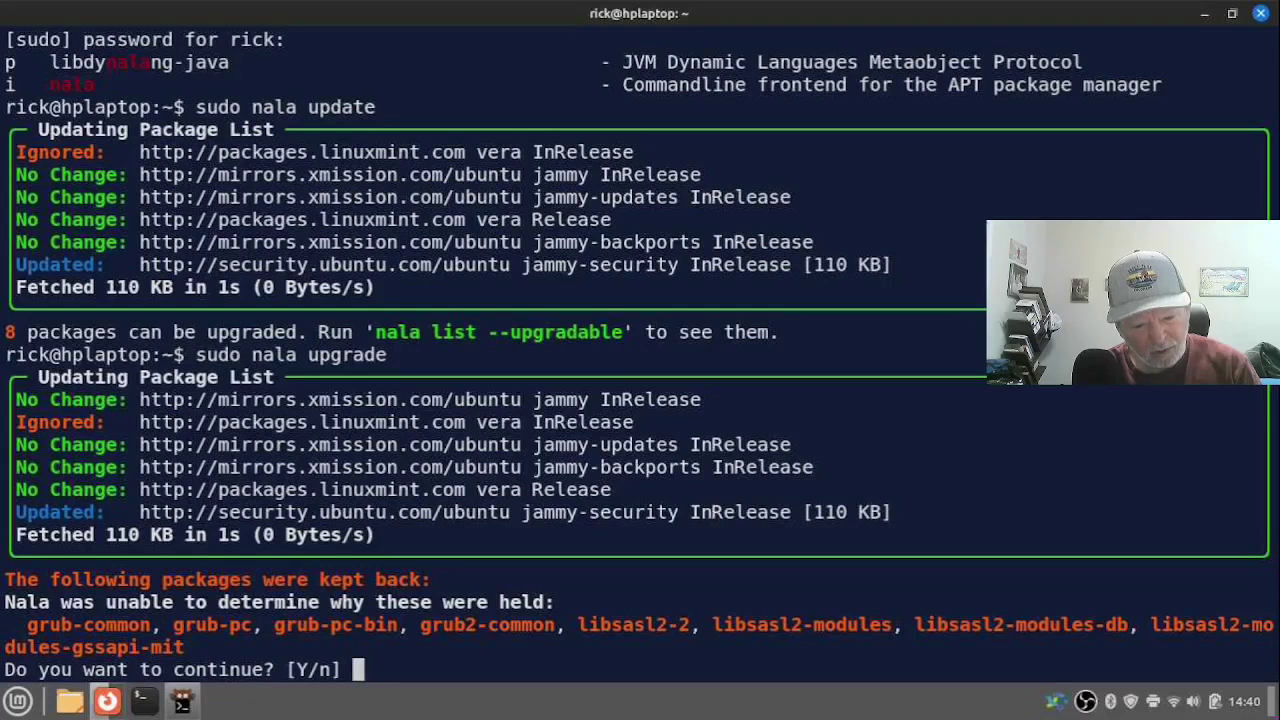
{"action": "type", "text": "n"}
{"action": "key", "text": "Return"}
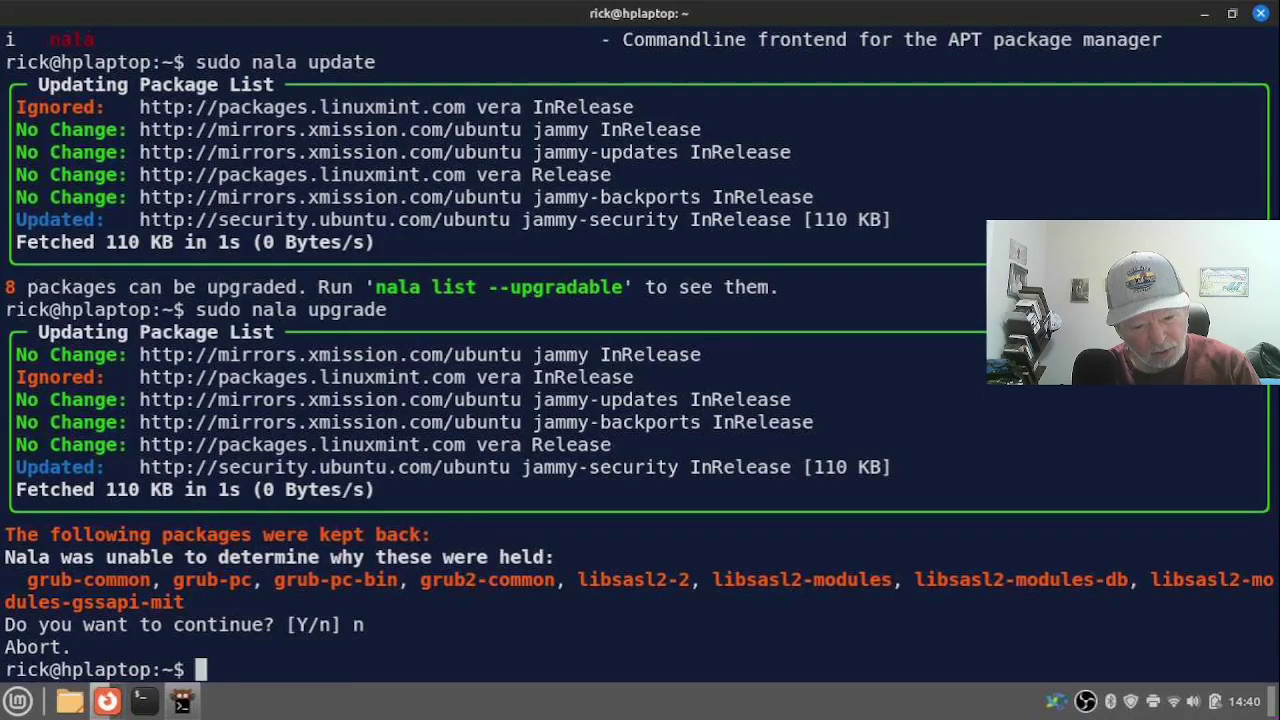
- Run "sudo apt upgrade" in the terminal
{"action": "type", "text": "sudo ap"}
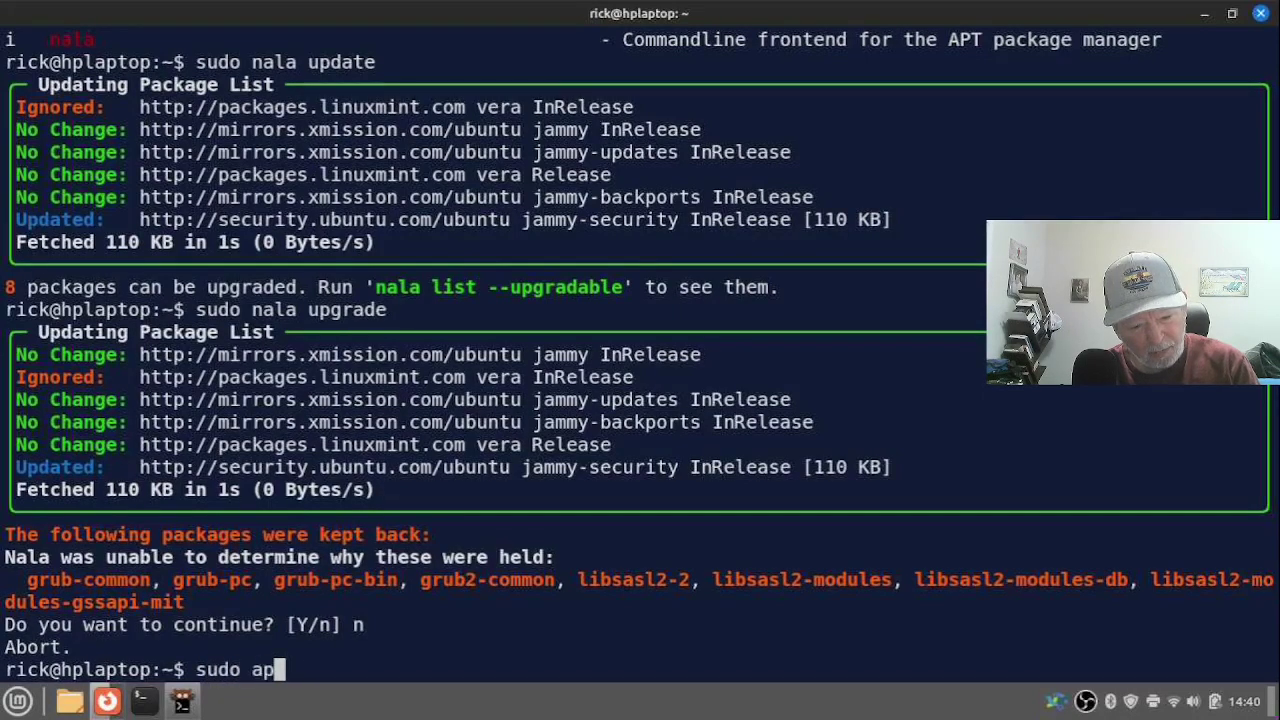
{"action": "type", "text": "t upgra"}
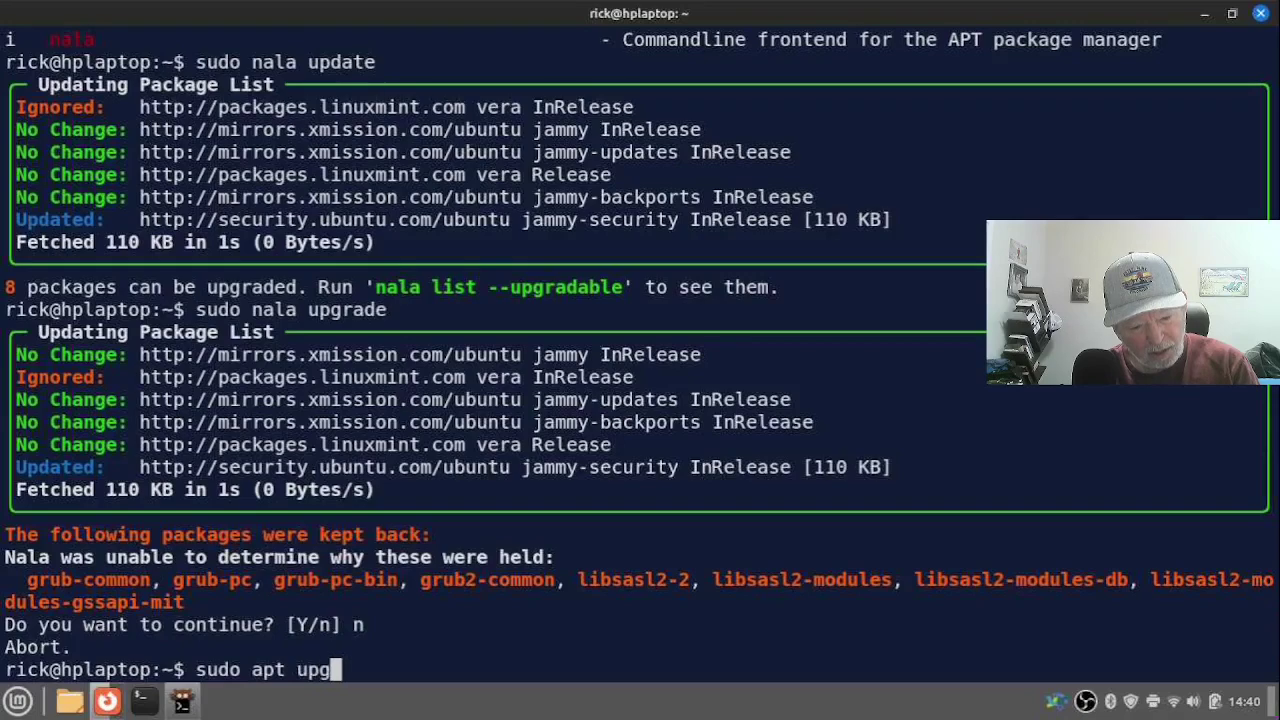
{"action": "type", "text": "de"}
{"action": "key", "text": "Return"}
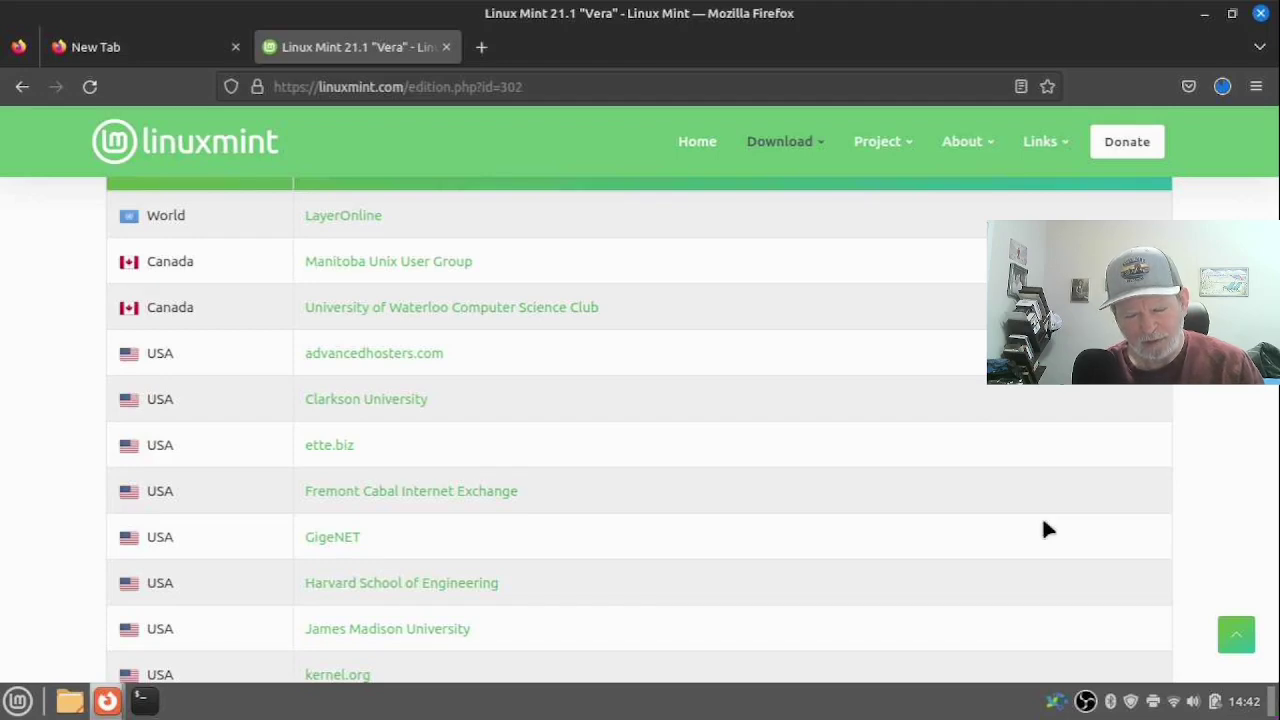
- Show the downloaded linuxmint-21.1-cinnamon-64bit.iso in its folder from Firefox and open it in ISO Verification
{"action": "left_click", "coordinate": [1222, 86]}
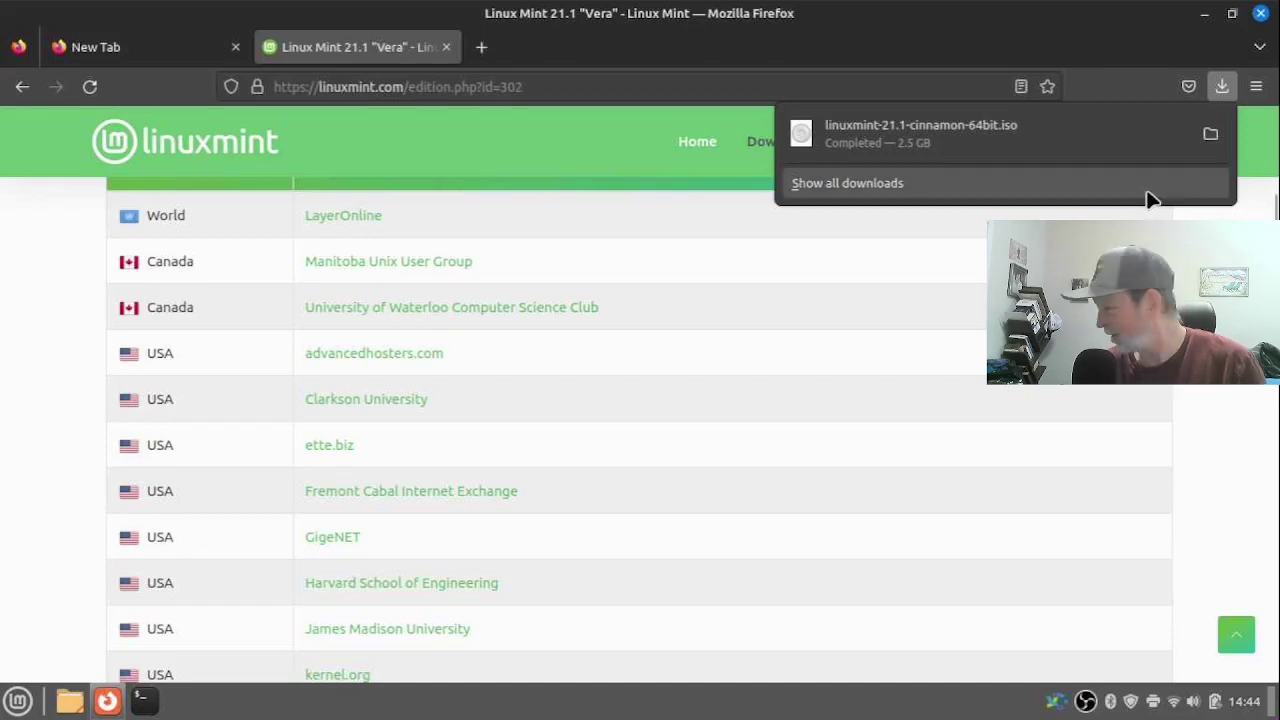
{"action": "left_click", "coordinate": [1209, 137]}
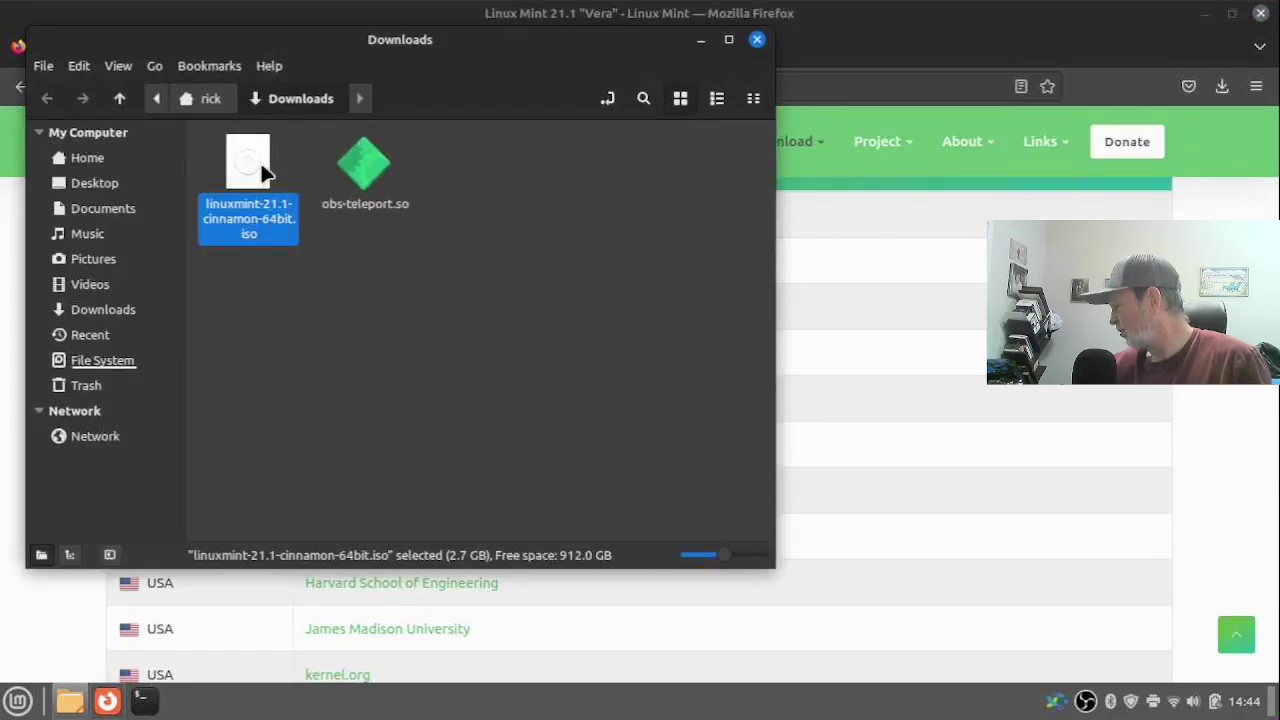
{"action": "right_click", "coordinate": [263, 173]}
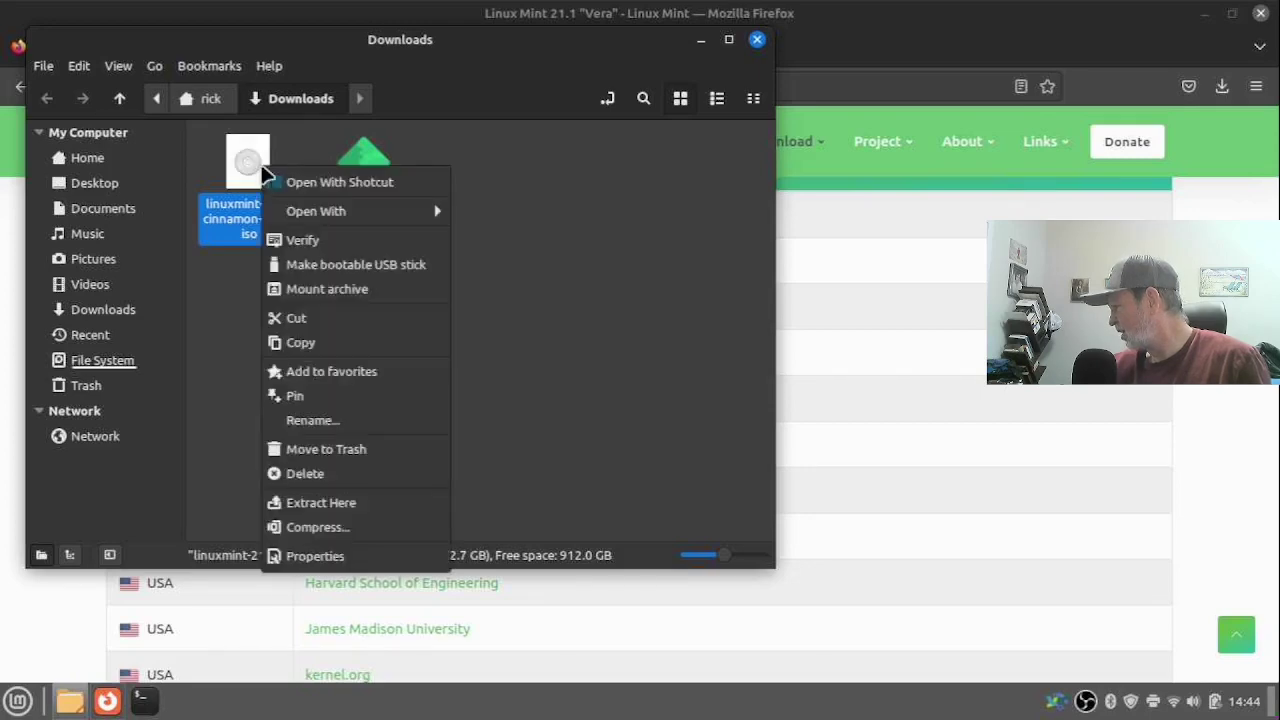
{"action": "left_click", "coordinate": [315, 240]}
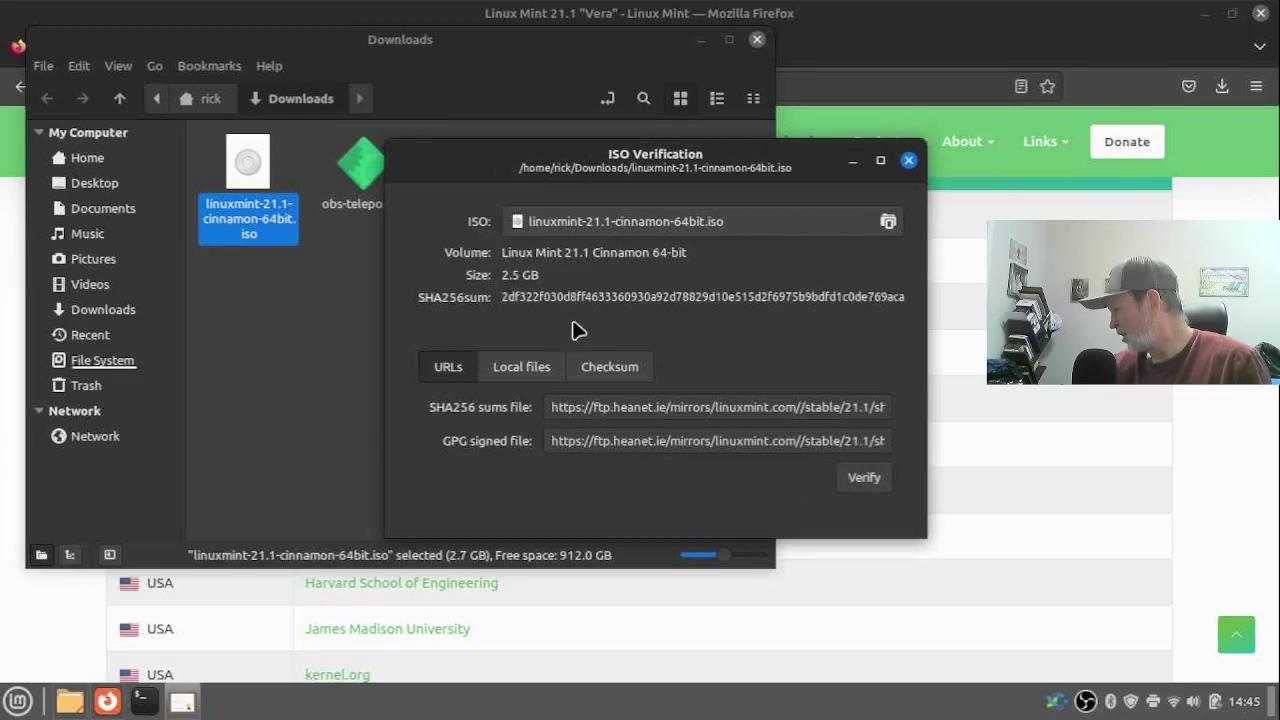
- Try to verify the ISO using the prefilled SHA256 sums and GPG signed file URLs, and dismiss the resulting message
{"action": "left_click", "coordinate": [862, 478]}
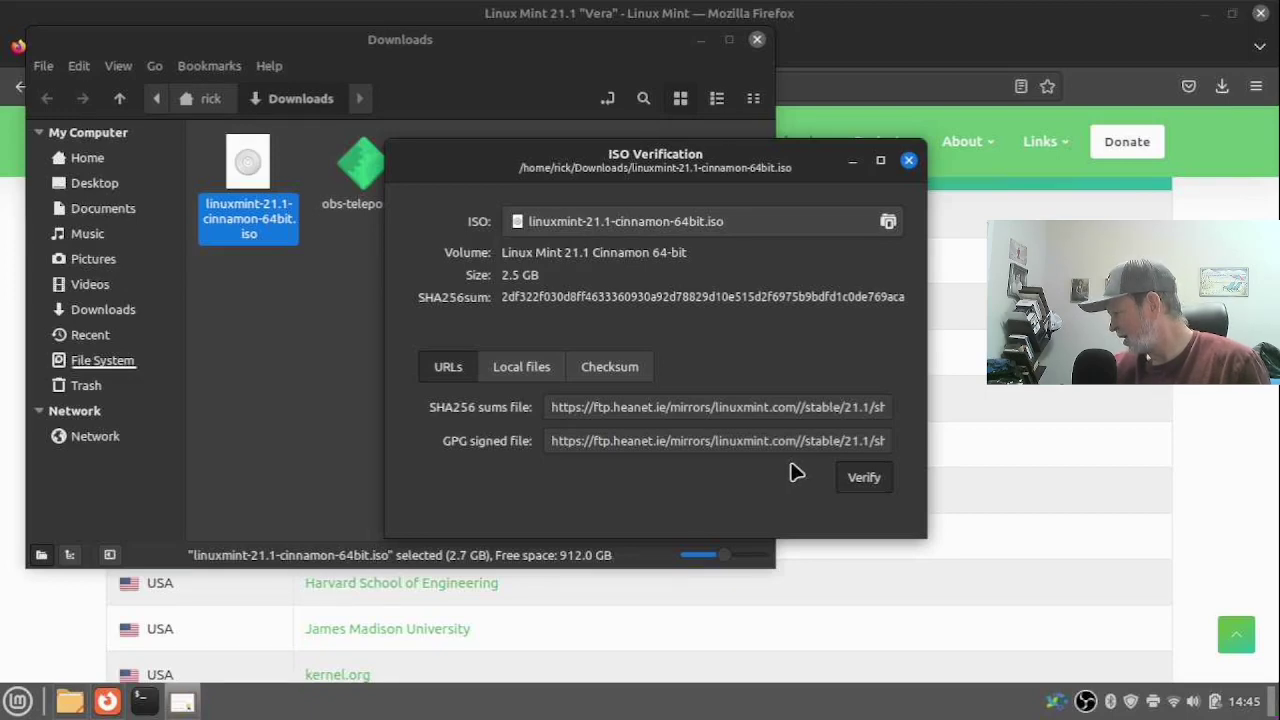
{"action": "left_click", "coordinate": [838, 478]}
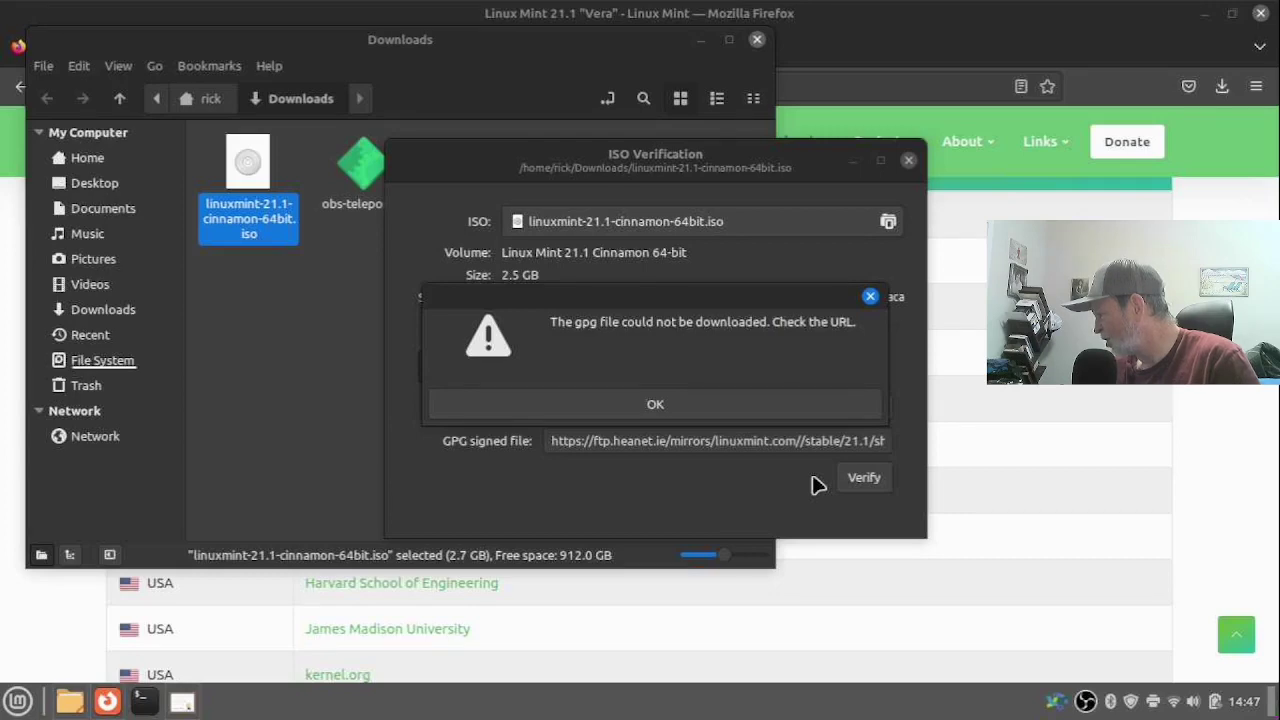
{"action": "left_click", "coordinate": [779, 408]}
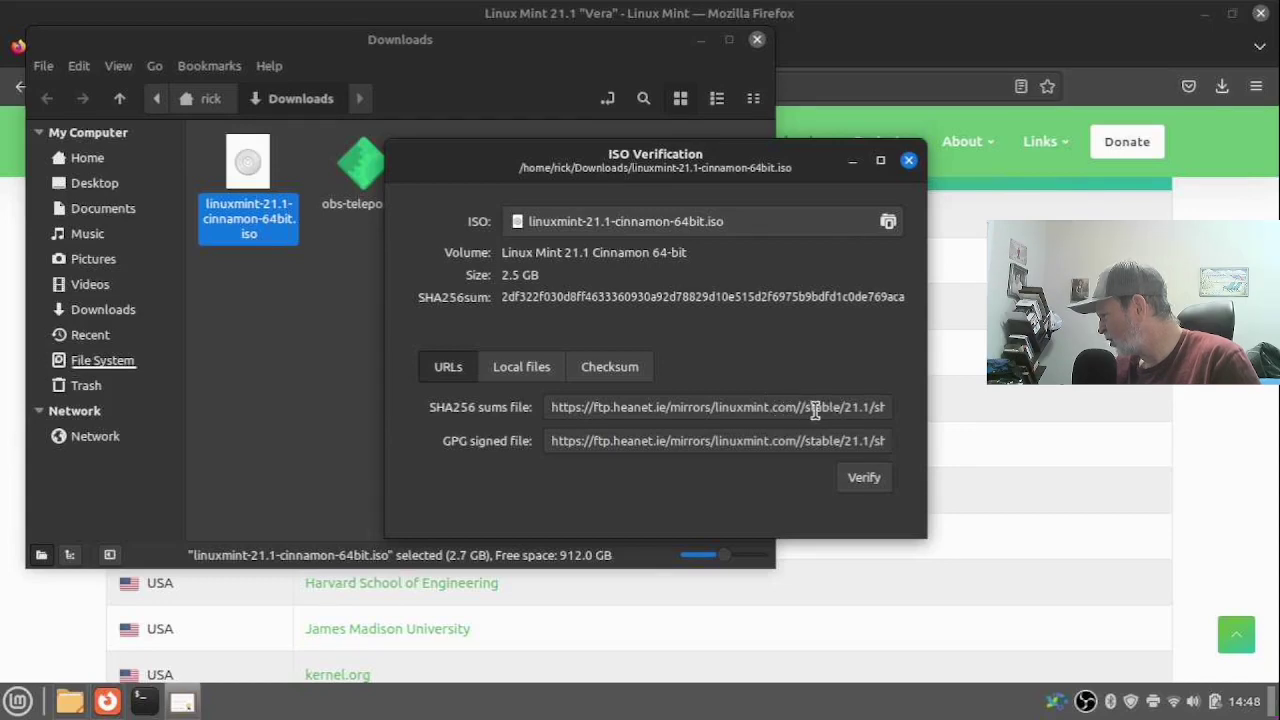
- Return to the Linux Mint 21.1 page in Firefox and open the sha256sum.txt.gpg file under Integrity & Authenticity
{"action": "left_click", "coordinate": [1027, 446]}
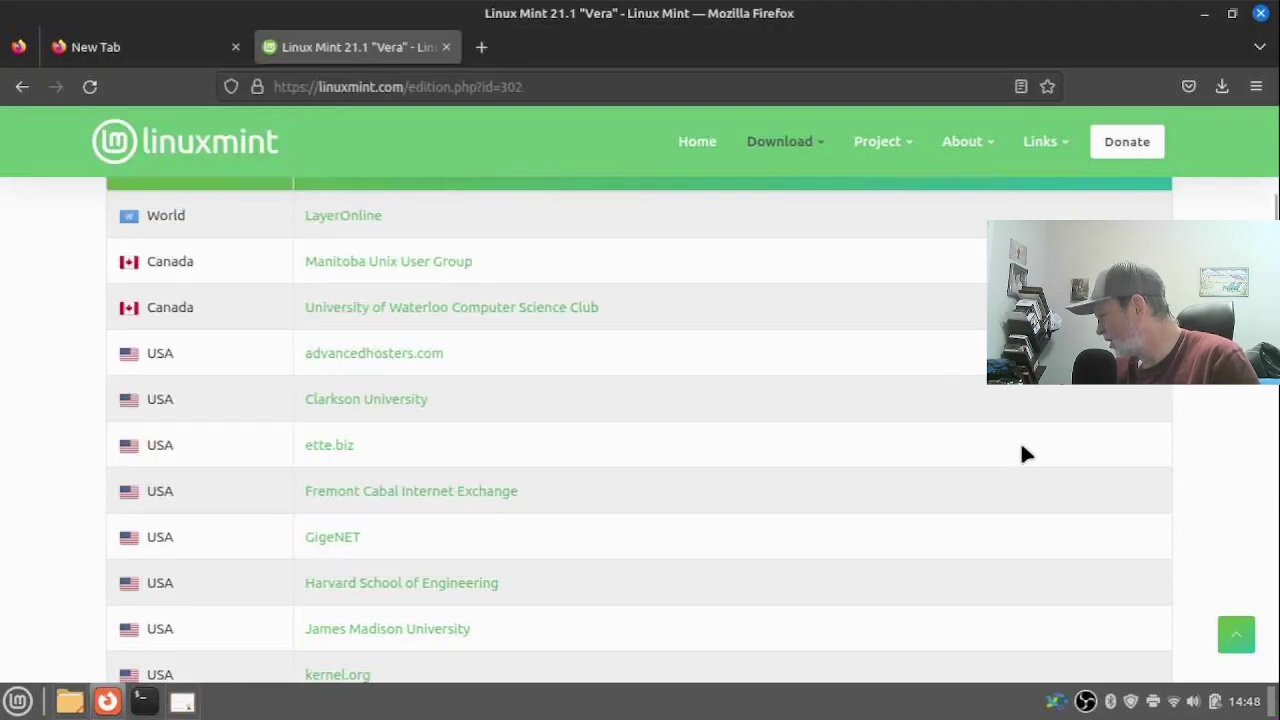
{"action": "scroll", "coordinate": [904, 457], "scroll_direction": "up", "scroll_amount": 5}
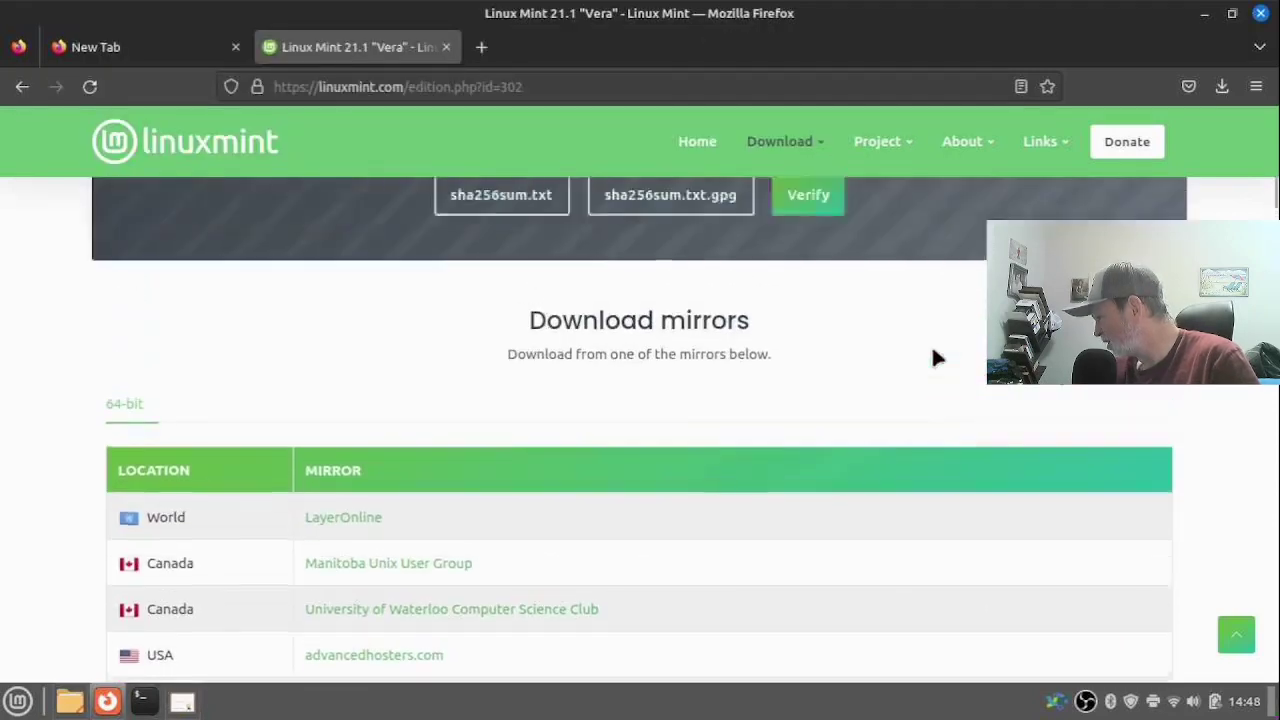
{"action": "scroll", "coordinate": [932, 358], "scroll_direction": "up", "scroll_amount": 1}
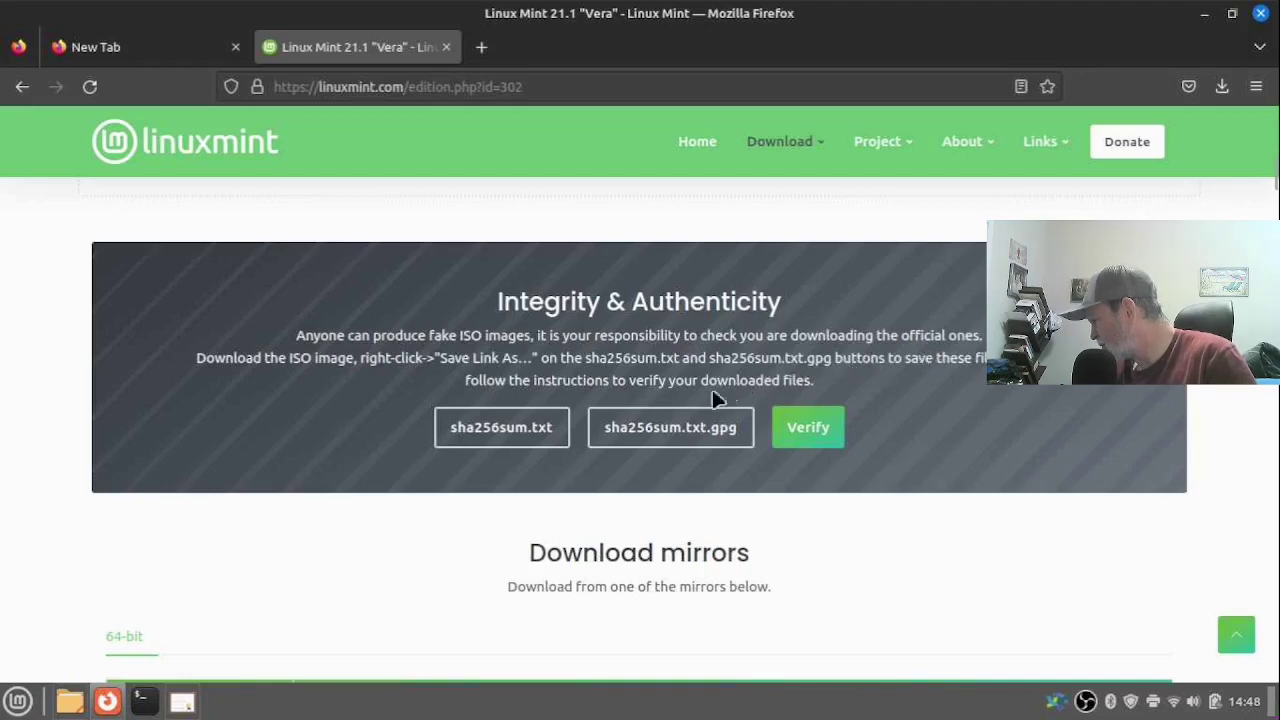
{"action": "left_click", "coordinate": [656, 432]}
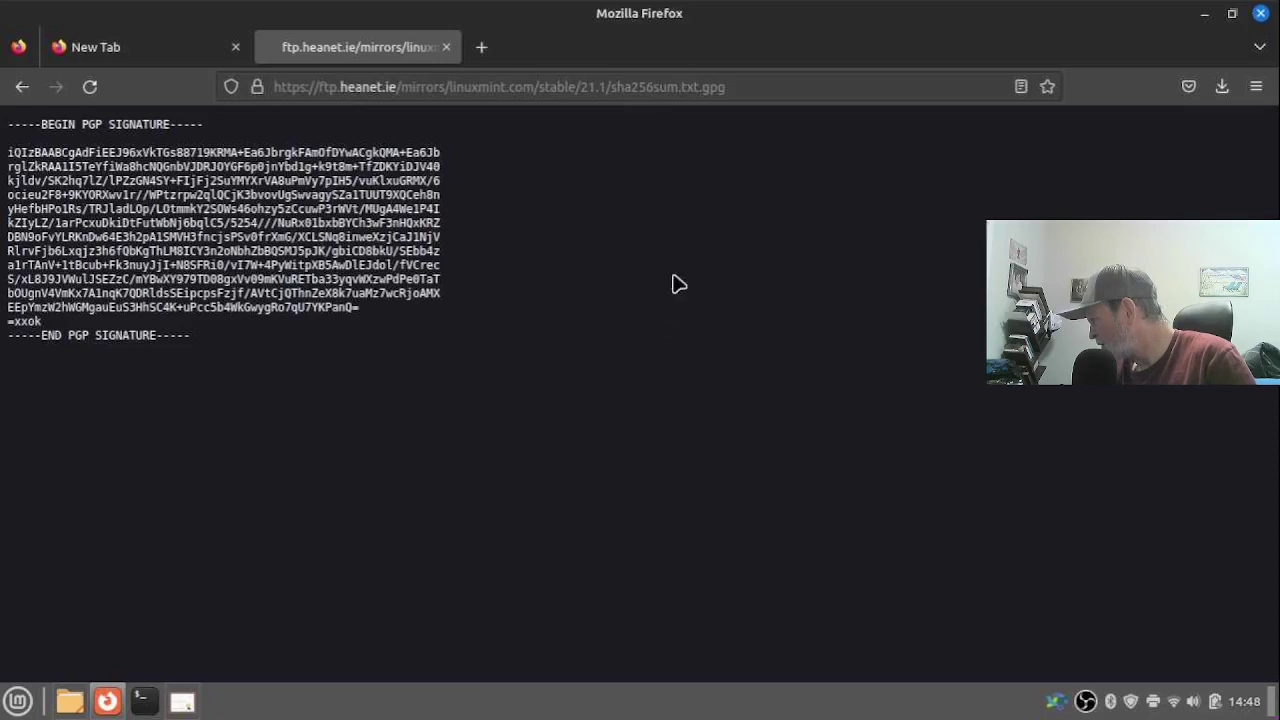
- Copy the web address of the sha256sum.txt.gpg file and switch back to the ISO Verification window
{"action": "left_click", "coordinate": [792, 90]}
{"action": "key", "text": "ctrl+c"}
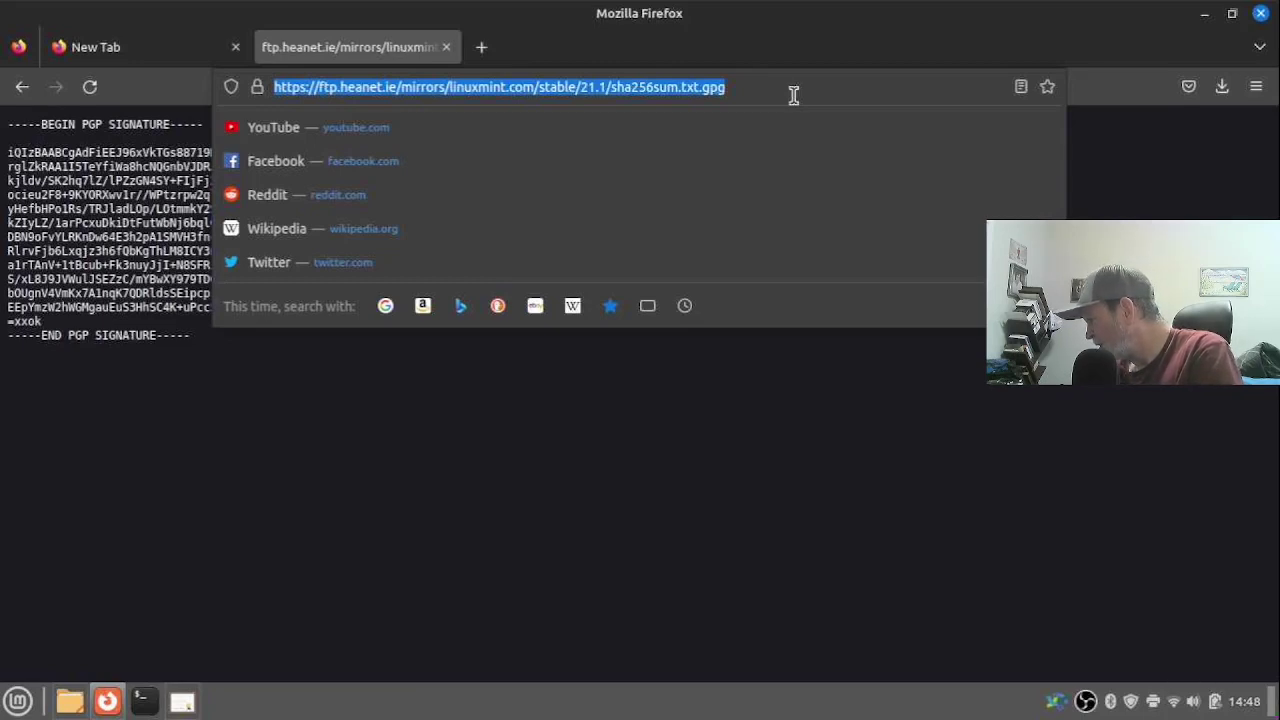
{"action": "left_click", "coordinate": [745, 350]}
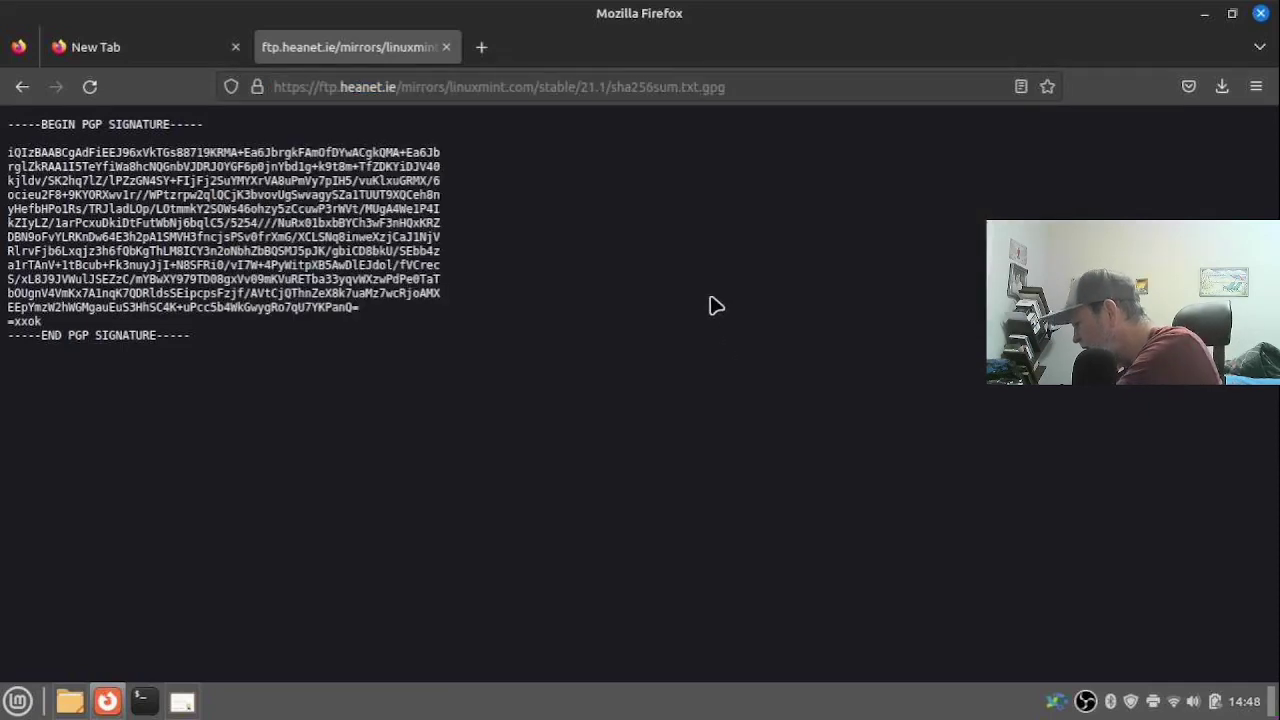
{"action": "key", "text": "alt+Tab"}
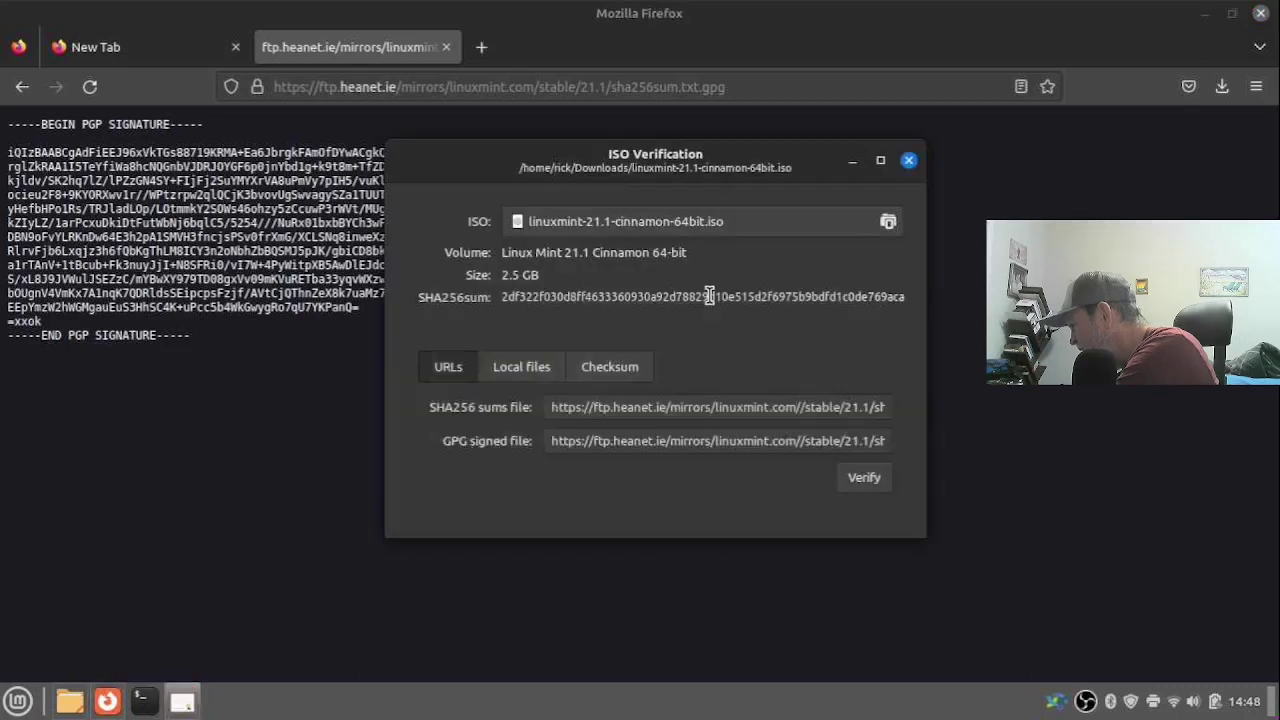
- Replace the GPG signed file URL with the copied sha256sum.txt.gpg address and try to verify the ISO again
{"action": "left_click", "coordinate": [660, 441]}
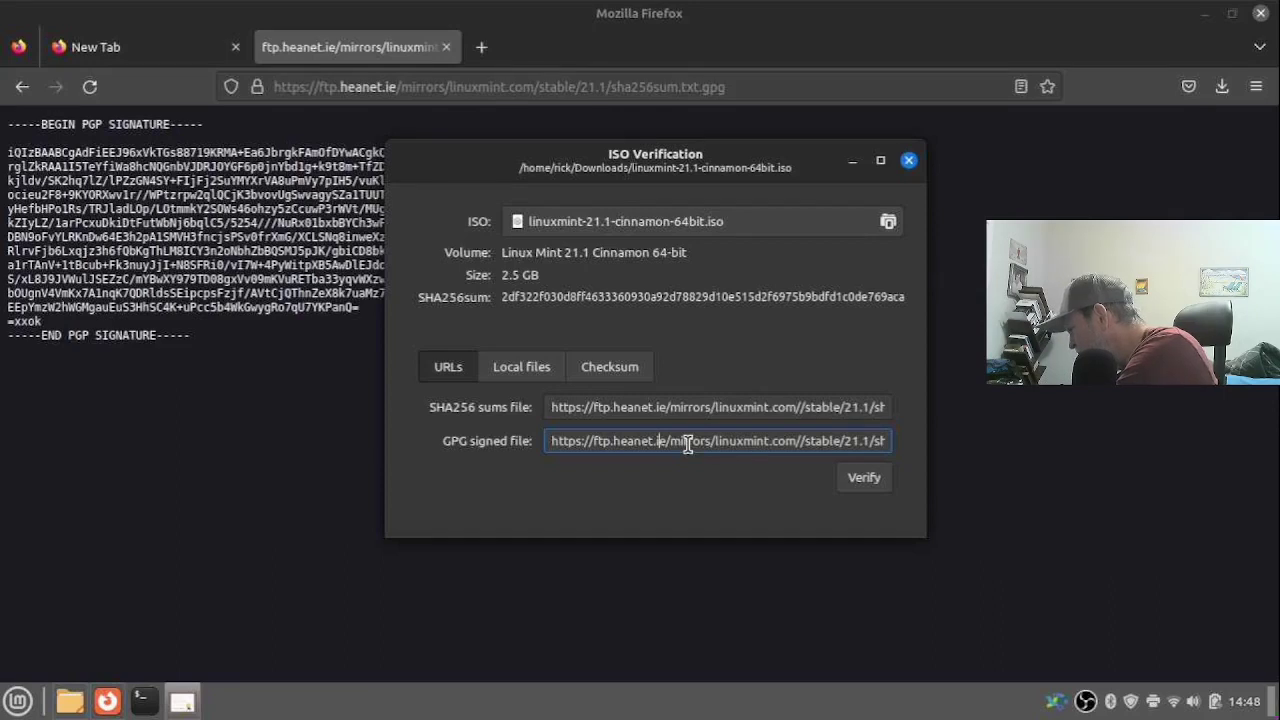
{"action": "key", "text": "ctrl+a"}
{"action": "key", "text": "ctrl+v"}
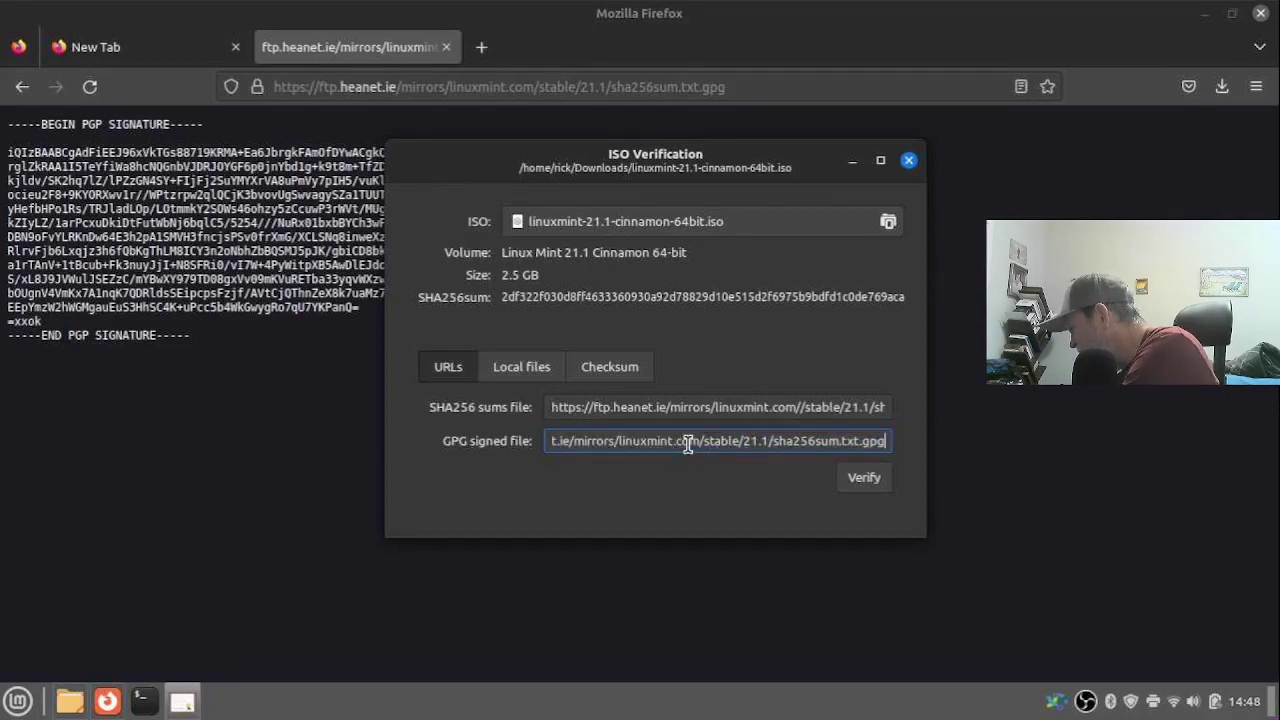
{"action": "left_click", "coordinate": [879, 489]}
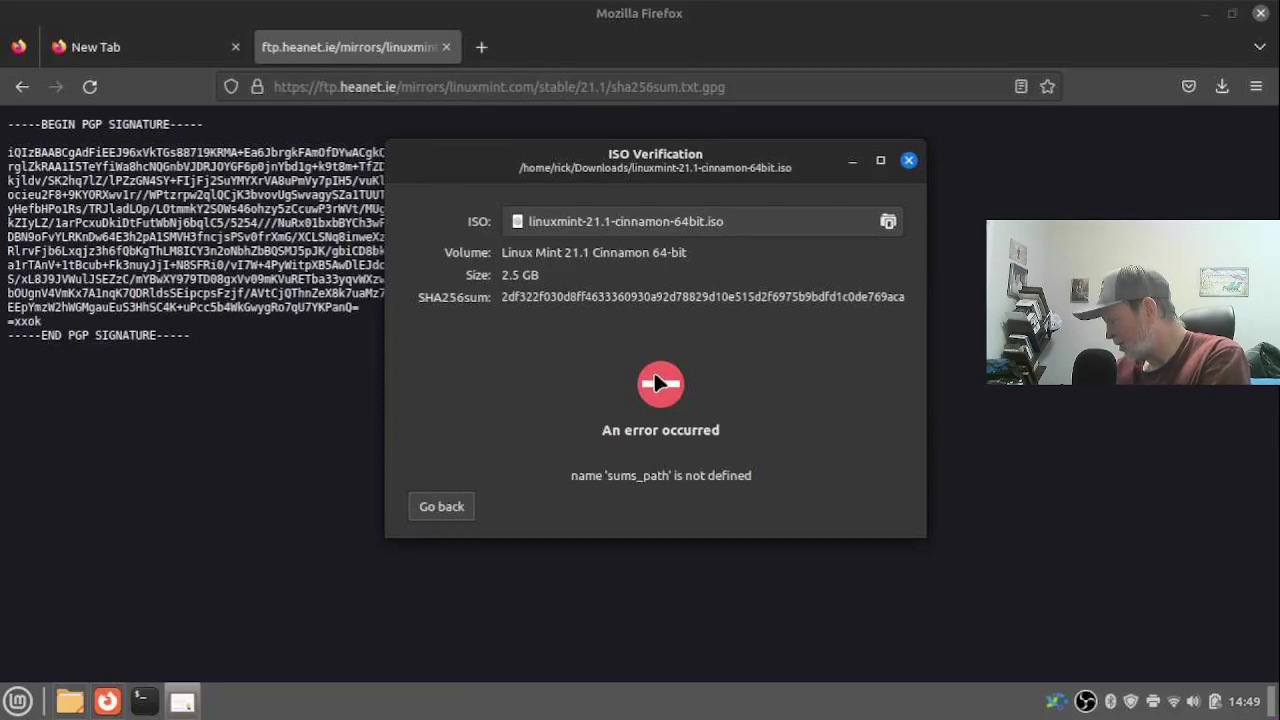
- Close the ISO Verification window, the signature page, Firefox and the Downloads folder window to return to an empty desktop
{"action": "key", "text": "alt+F4"}
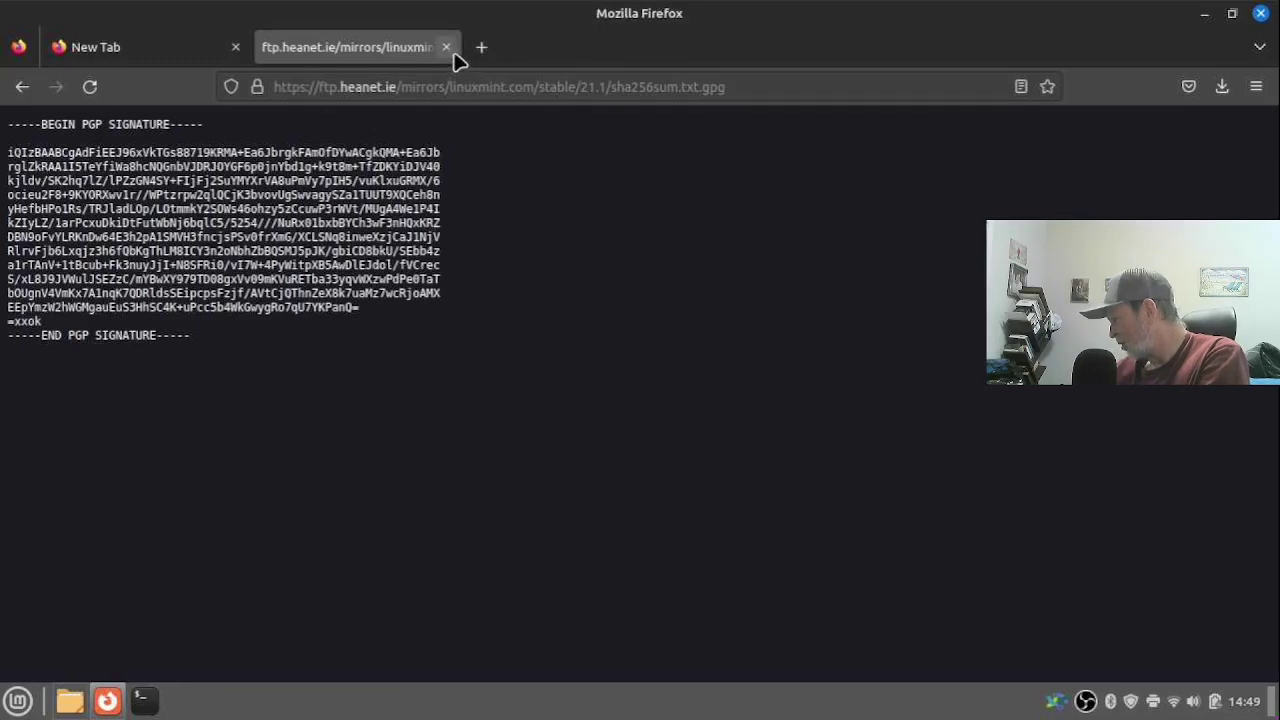
{"action": "left_click", "coordinate": [446, 47]}
{"action": "key", "text": "alt+F4"}
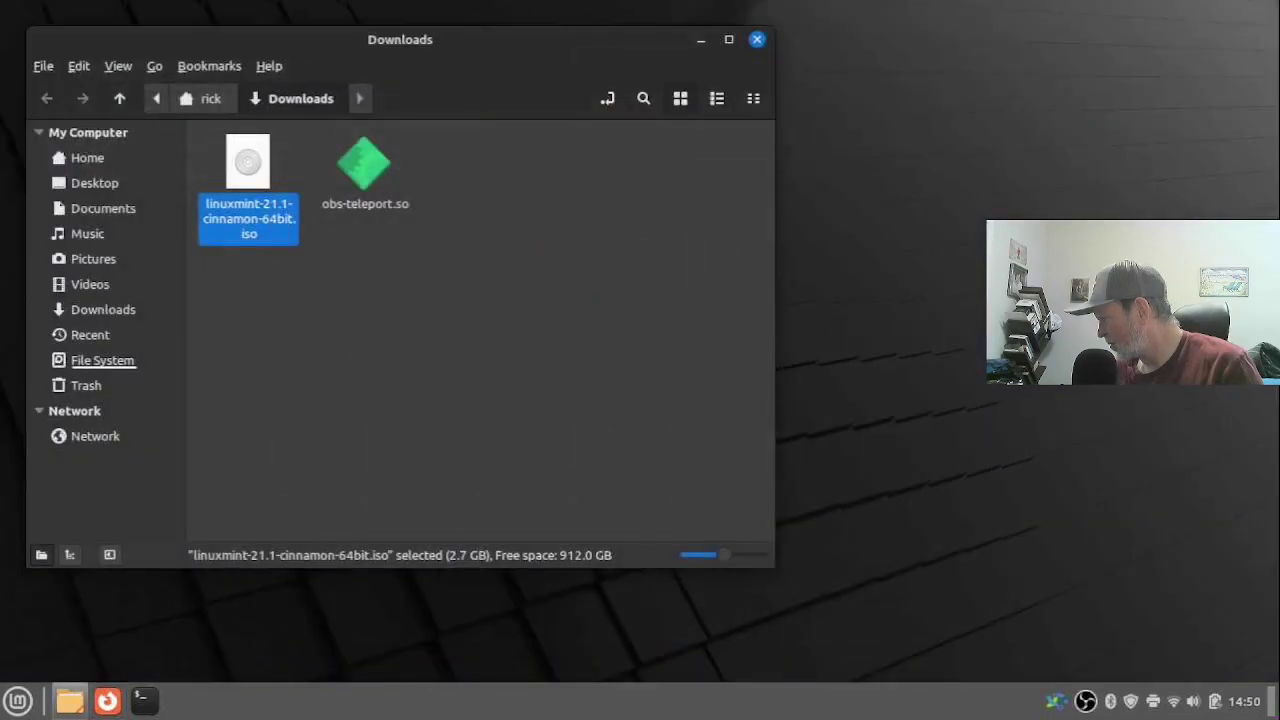
{"action": "key", "text": "alt+F4"}
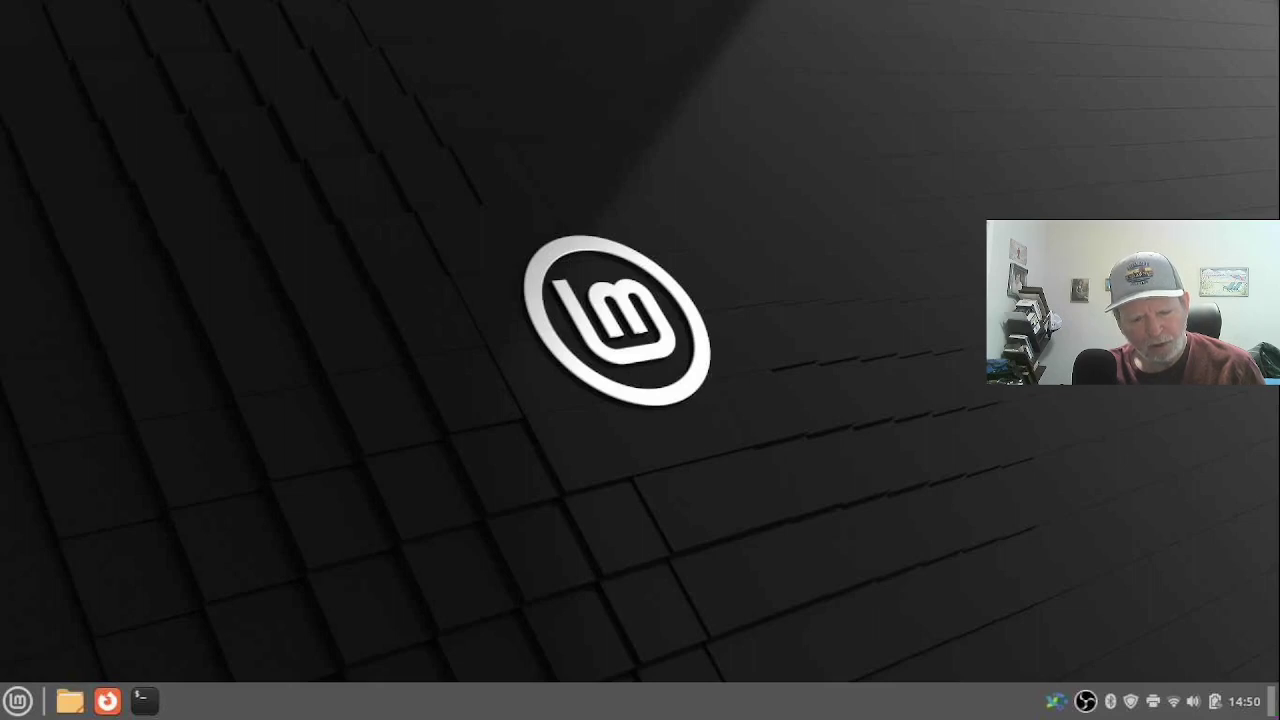
- Review the applications in the Sound & Video and Internet categories of the Mint application launcher, and dismiss it
{"action": "key", "text": "super"}
{"action": "key", "text": "super"}
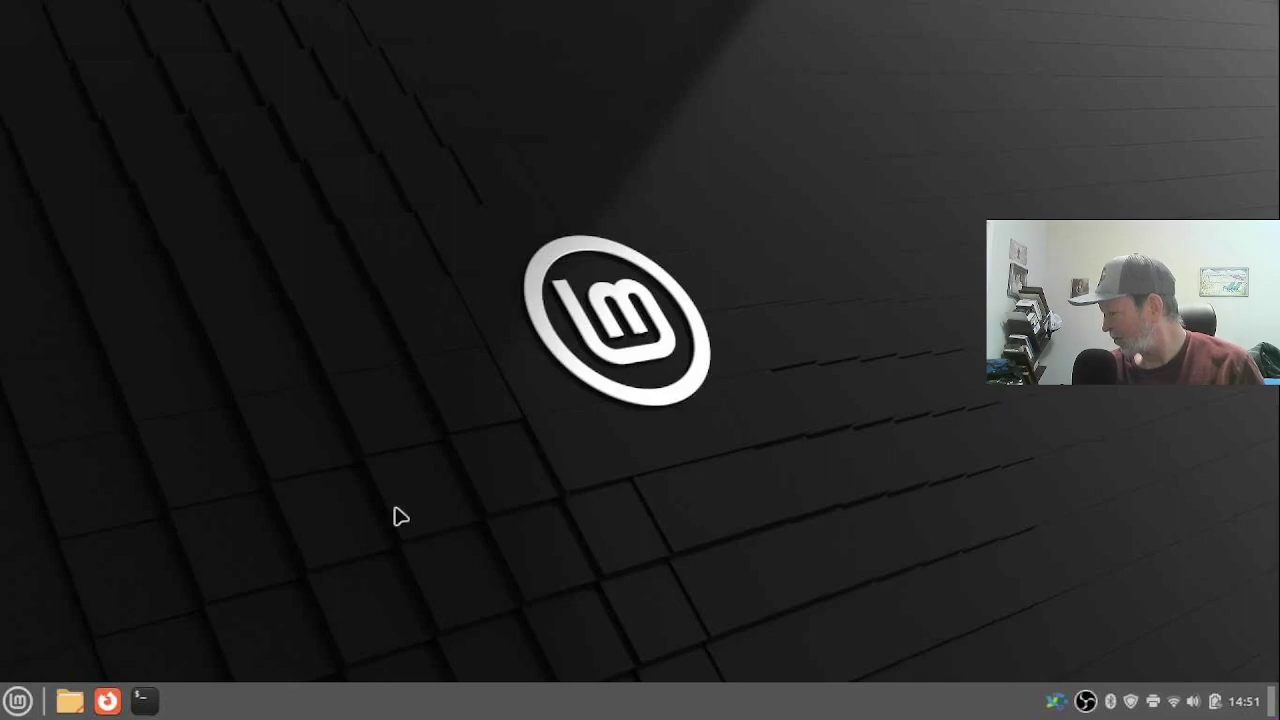
{"action": "left_click", "coordinate": [18, 700]}
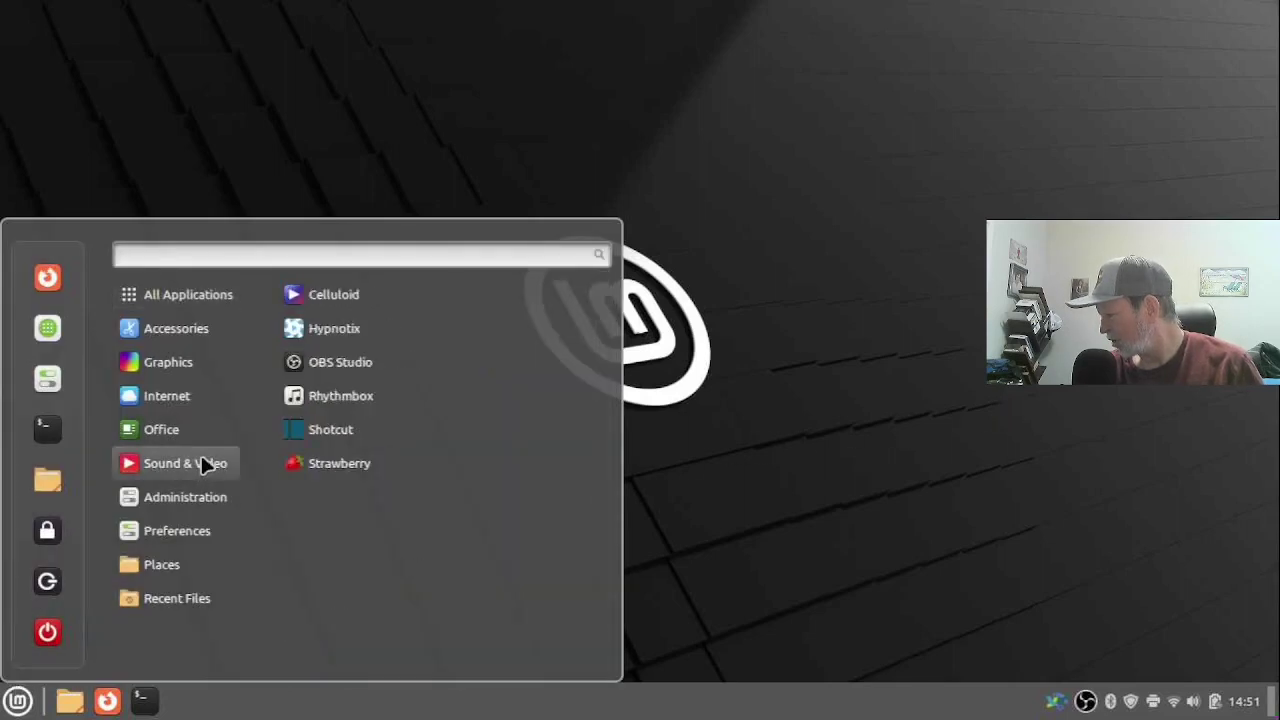
{"action": "mouse_move", "coordinate": [205, 400]}
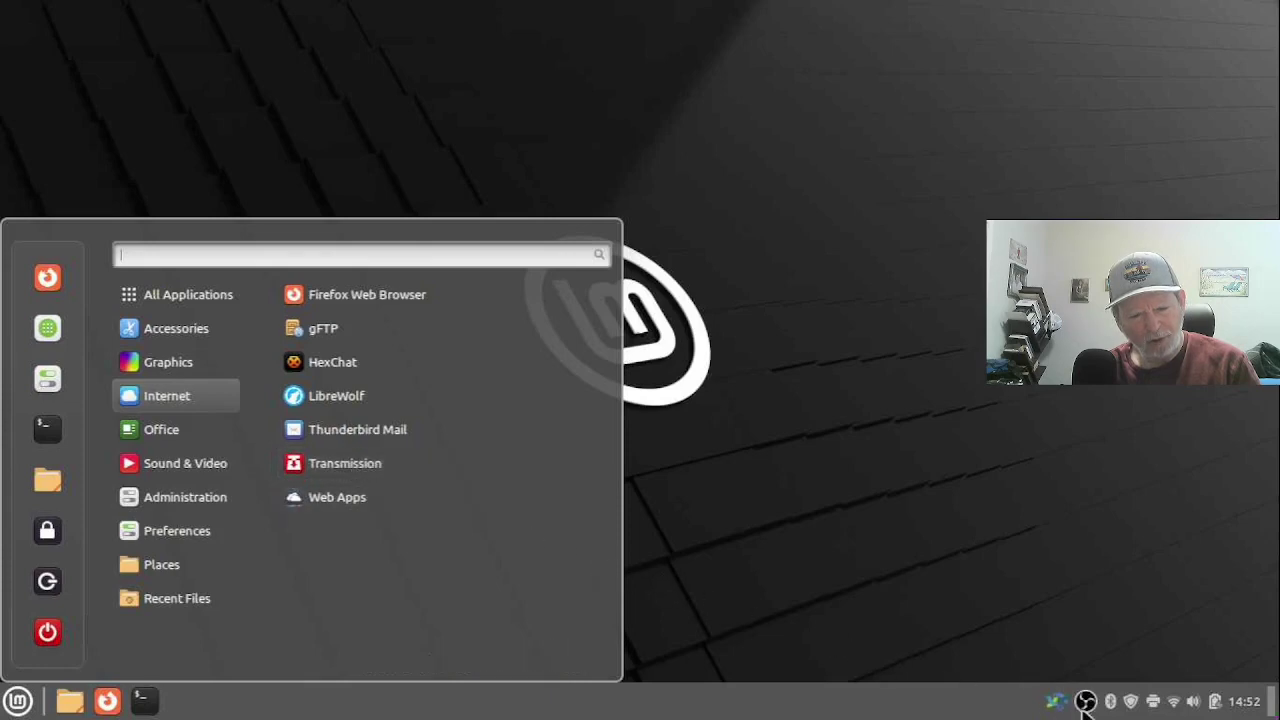
{"action": "key", "text": "Escape"}
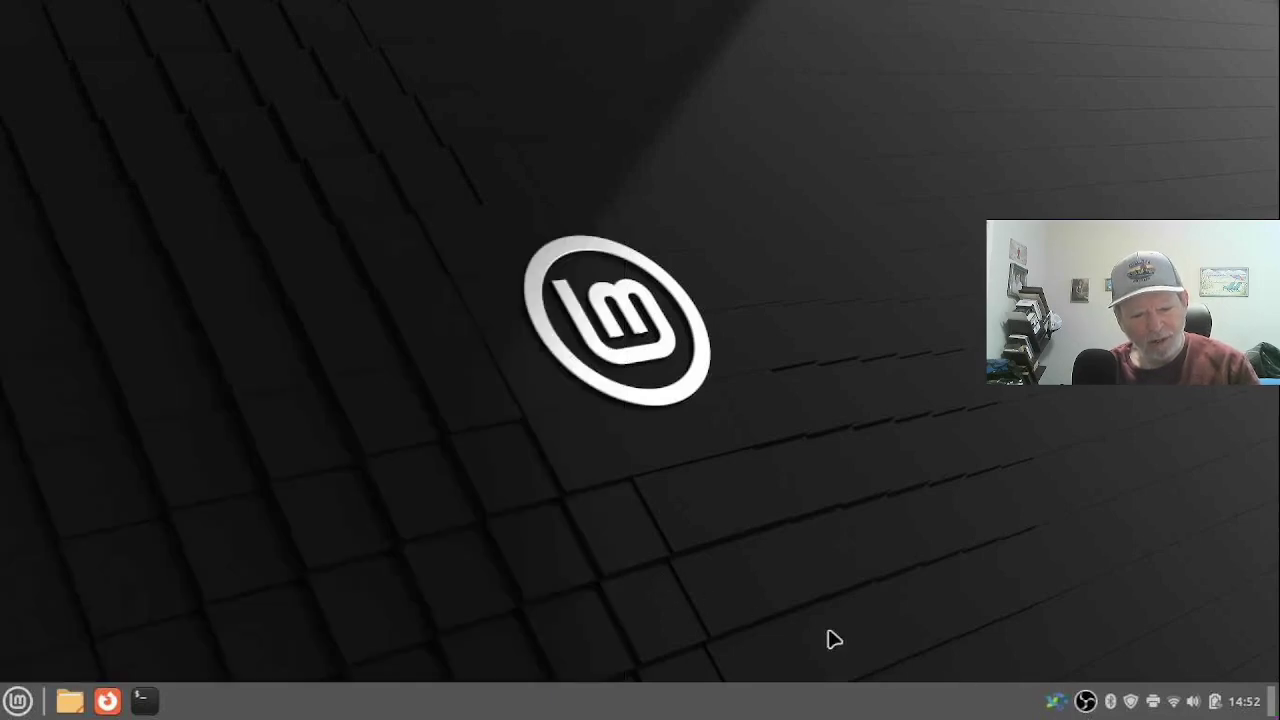